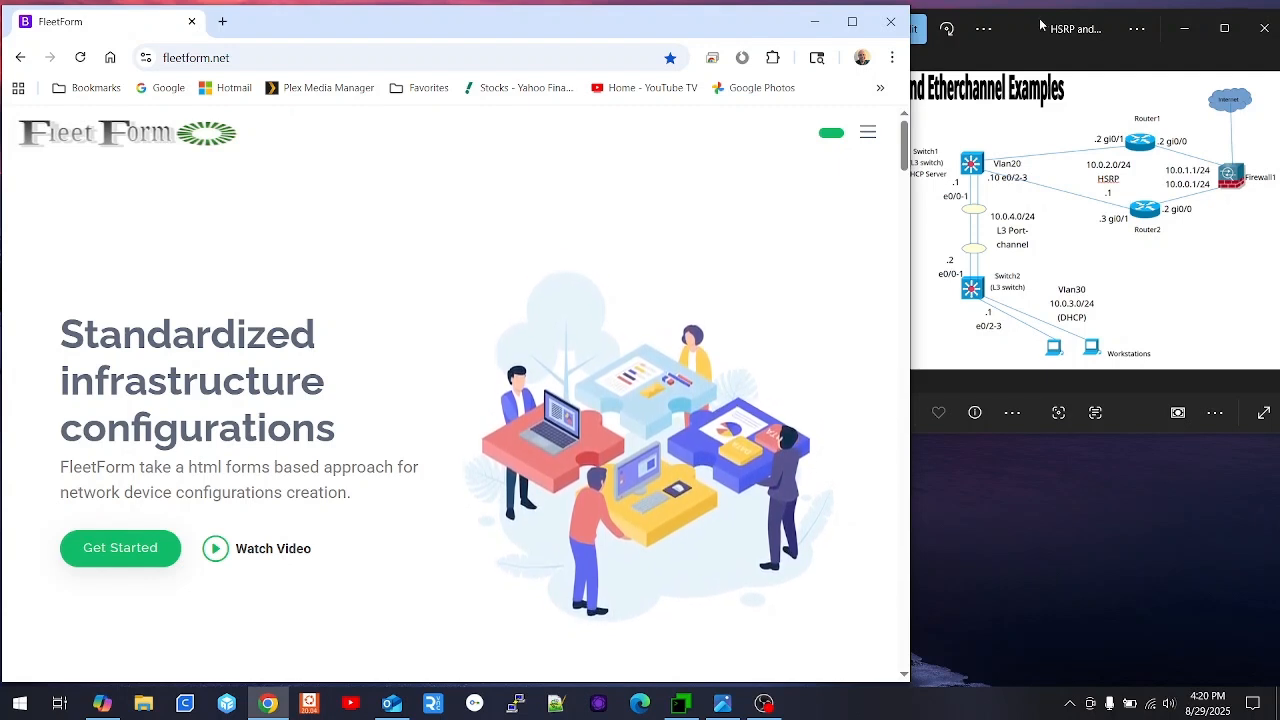
# - Bring the Photos window with the HSRP and Etherchannel diagram in front of the FleetForm home page
pyautogui.click(1038, 24)
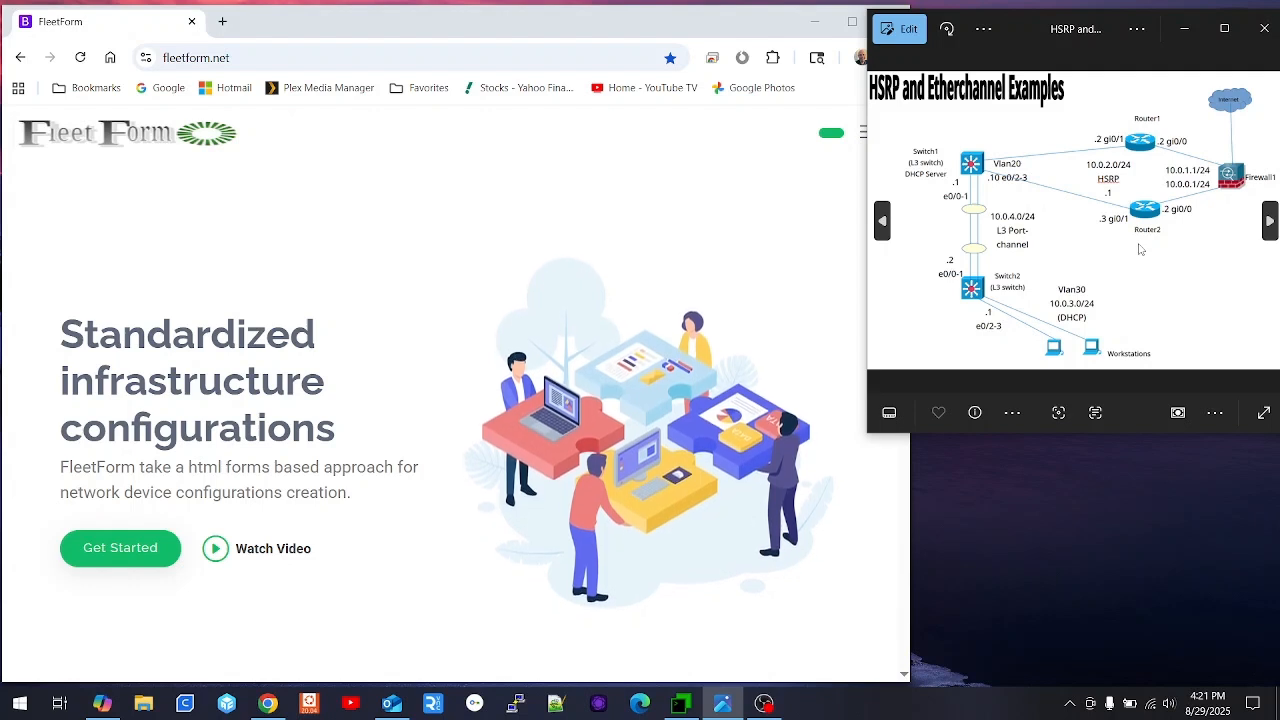
# - Log into FleetForm with the test account's username and password
pyautogui.click(694, 30)
pyautogui.click(867, 132)
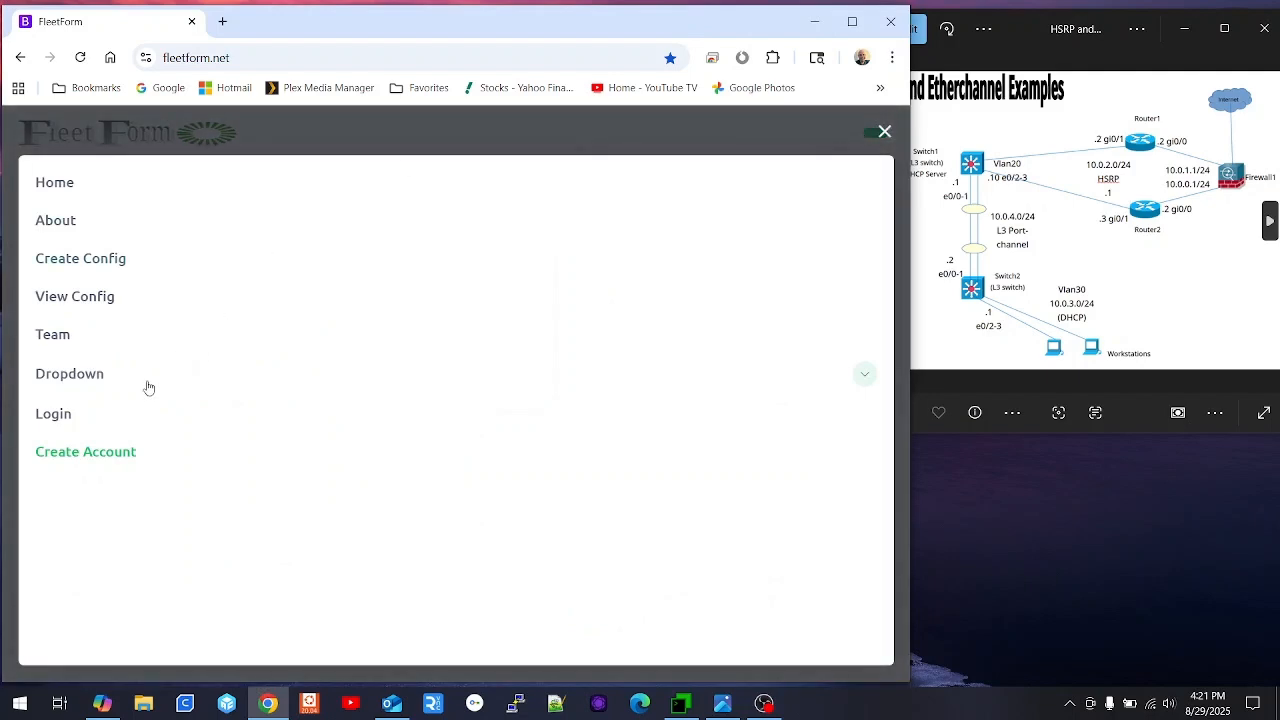
pyautogui.click(52, 416)
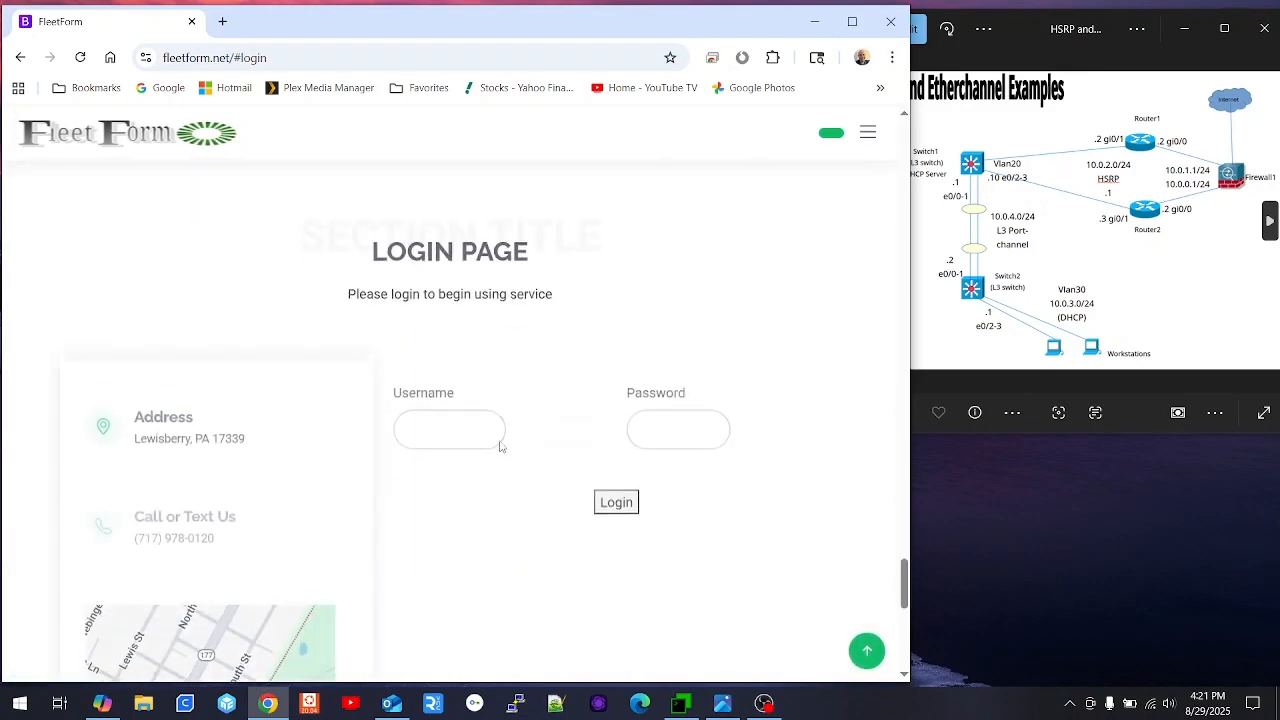
pyautogui.click(468, 412)
pyautogui.write('TestUser')
pyautogui.press('Tab')
pyautogui.write('••')
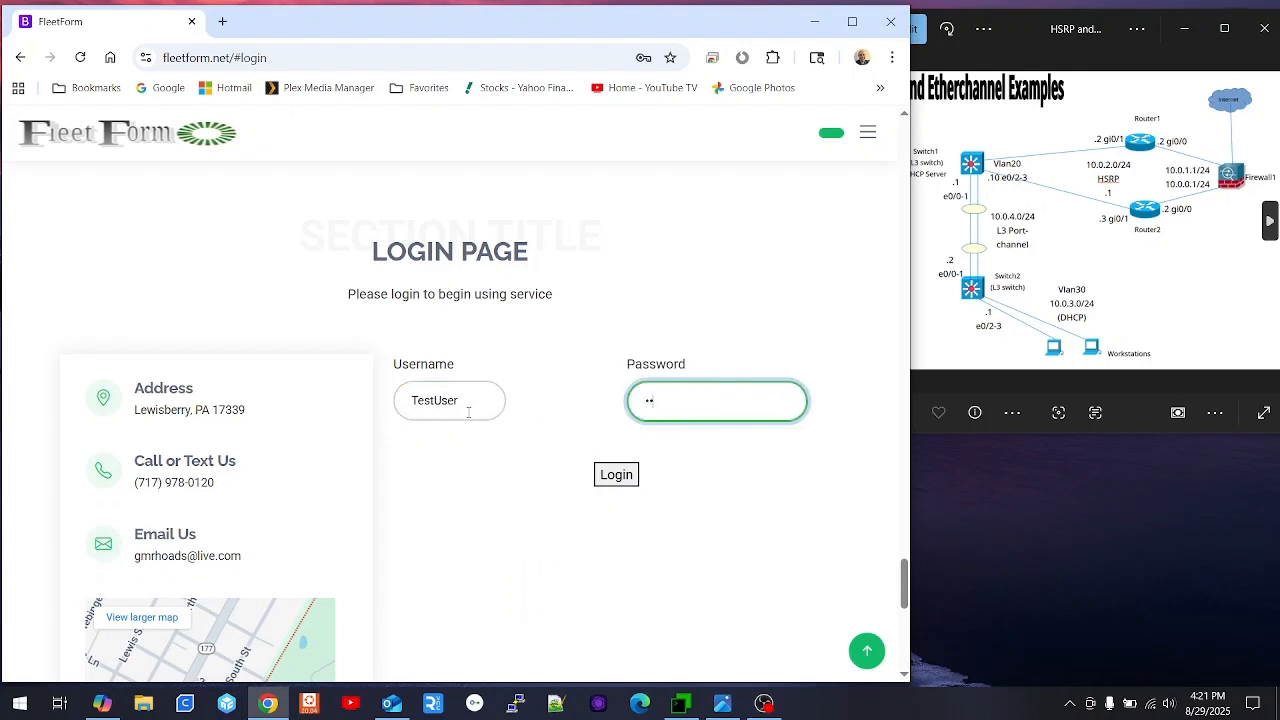
pyautogui.write('••••••')
pyautogui.press('Return')
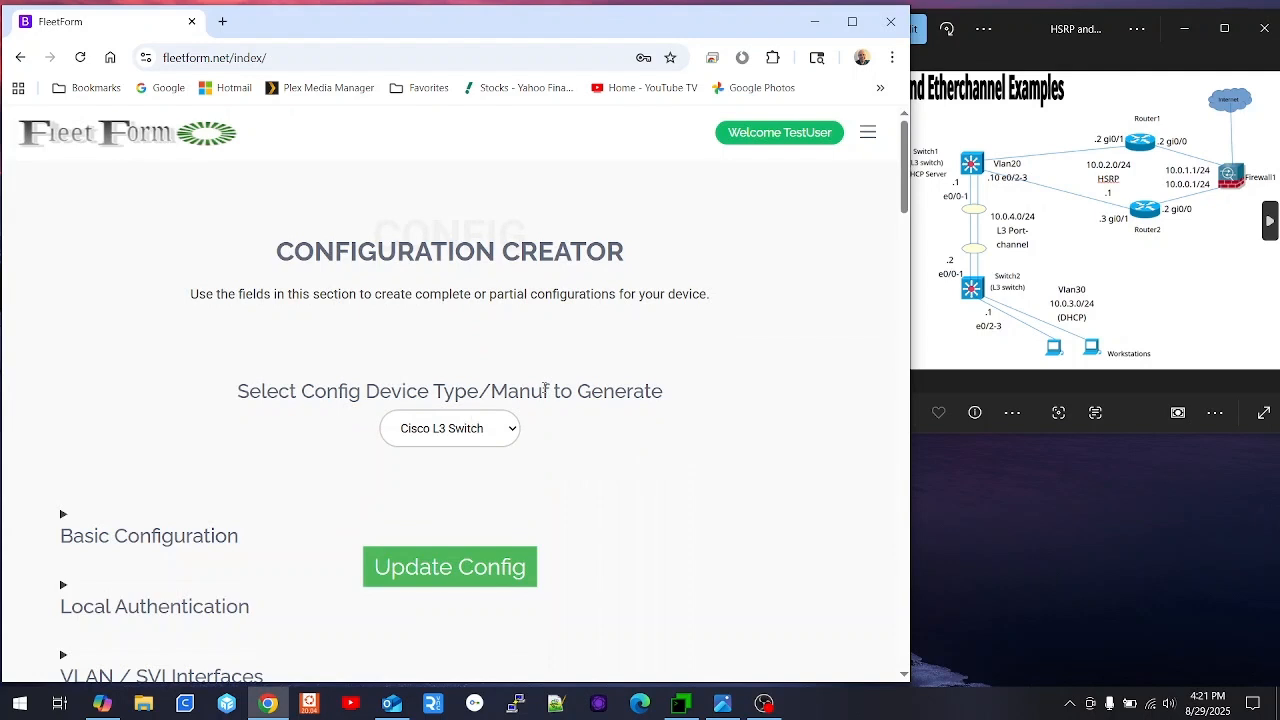
# - Set the router hostname to Switch1 in Basic Configuration and update the config
pyautogui.scroll(-1, 332, 425)
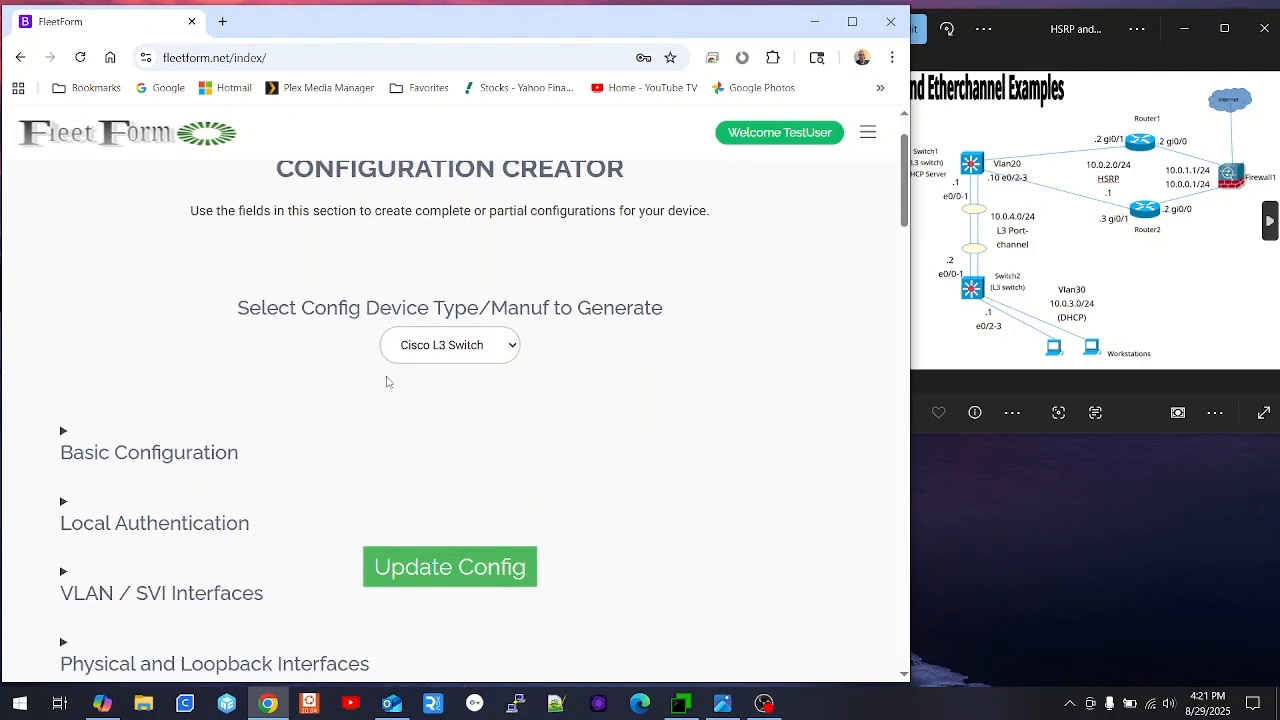
pyautogui.scroll(-1, 298, 445)
pyautogui.click(172, 343)
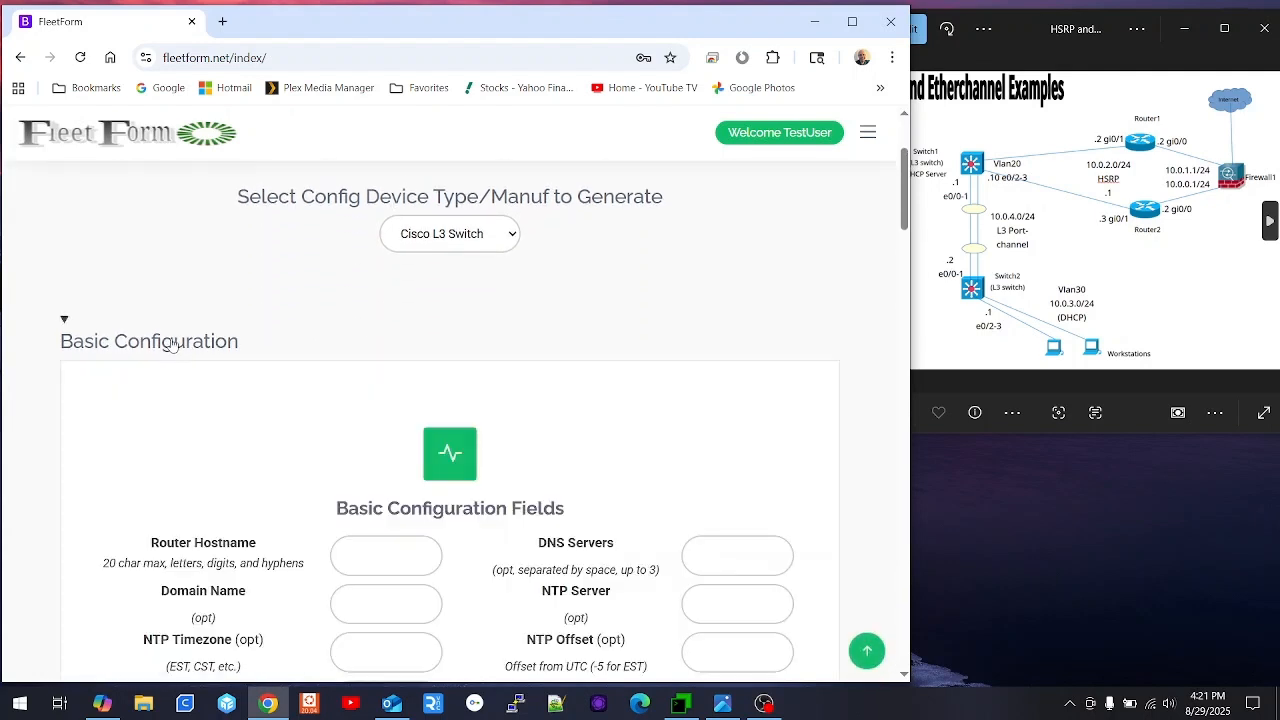
pyautogui.click(380, 551)
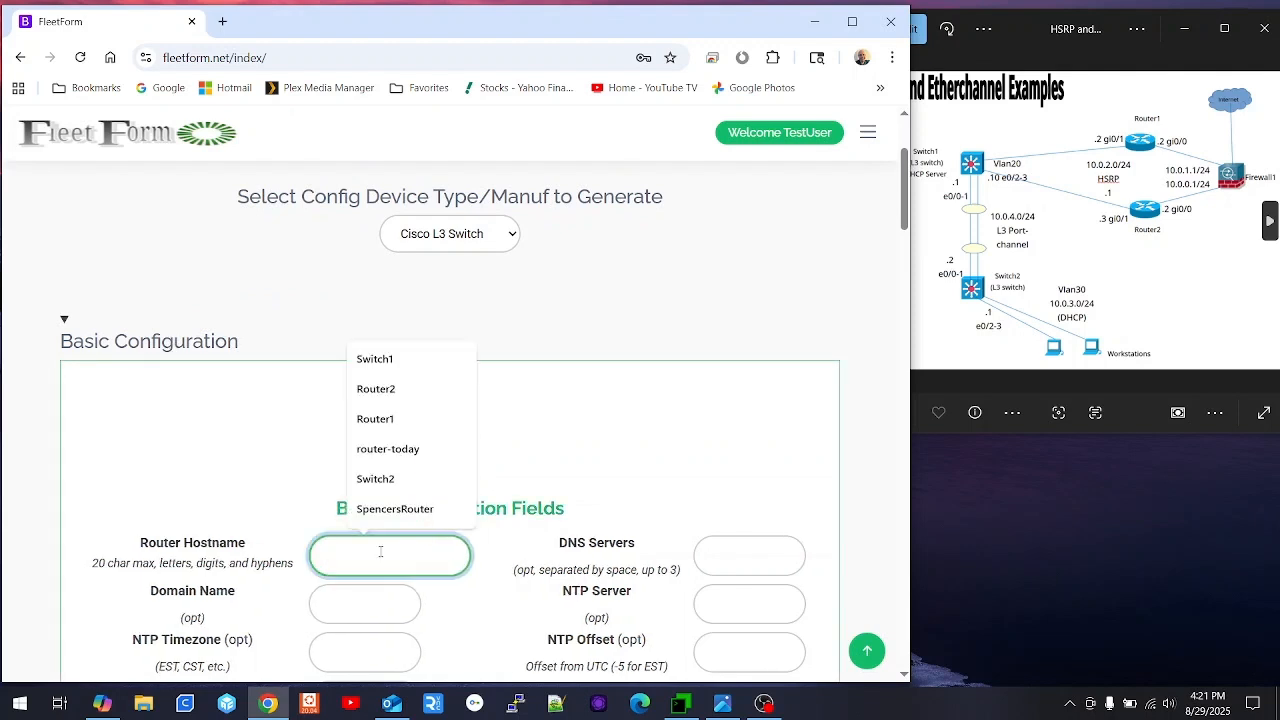
pyautogui.write('Switch1')
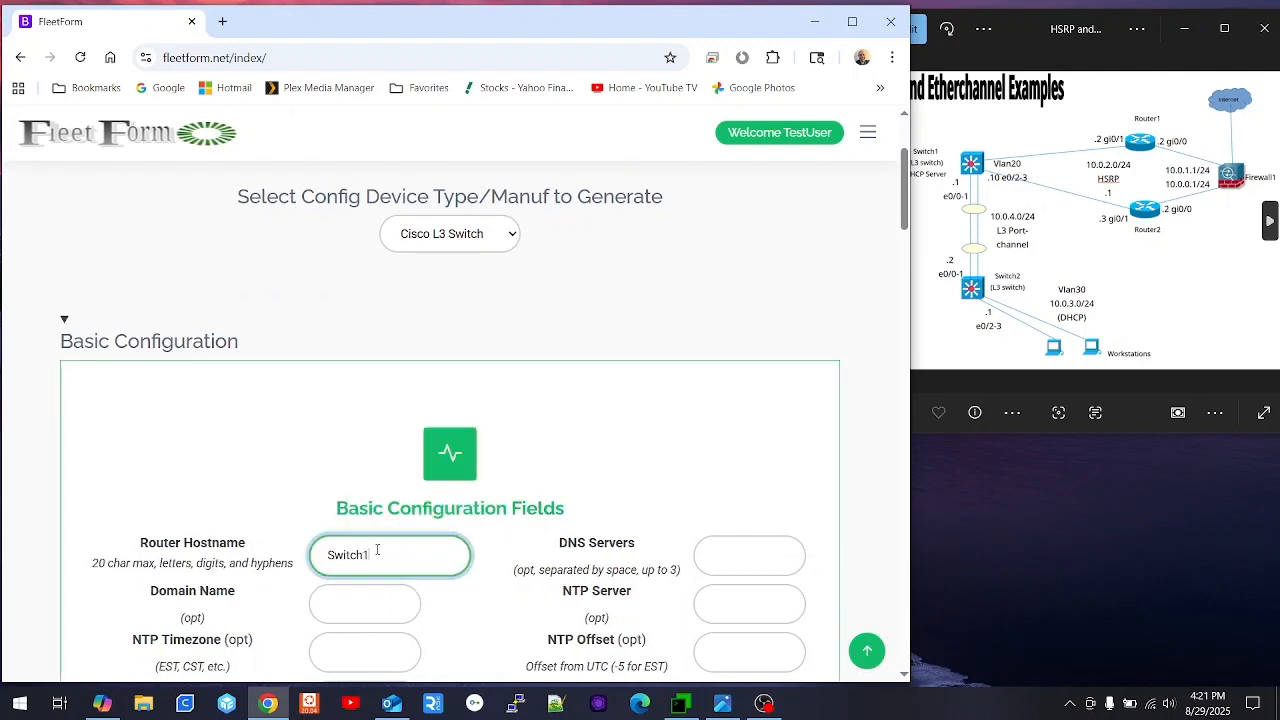
pyautogui.scroll(-2, 380, 551)
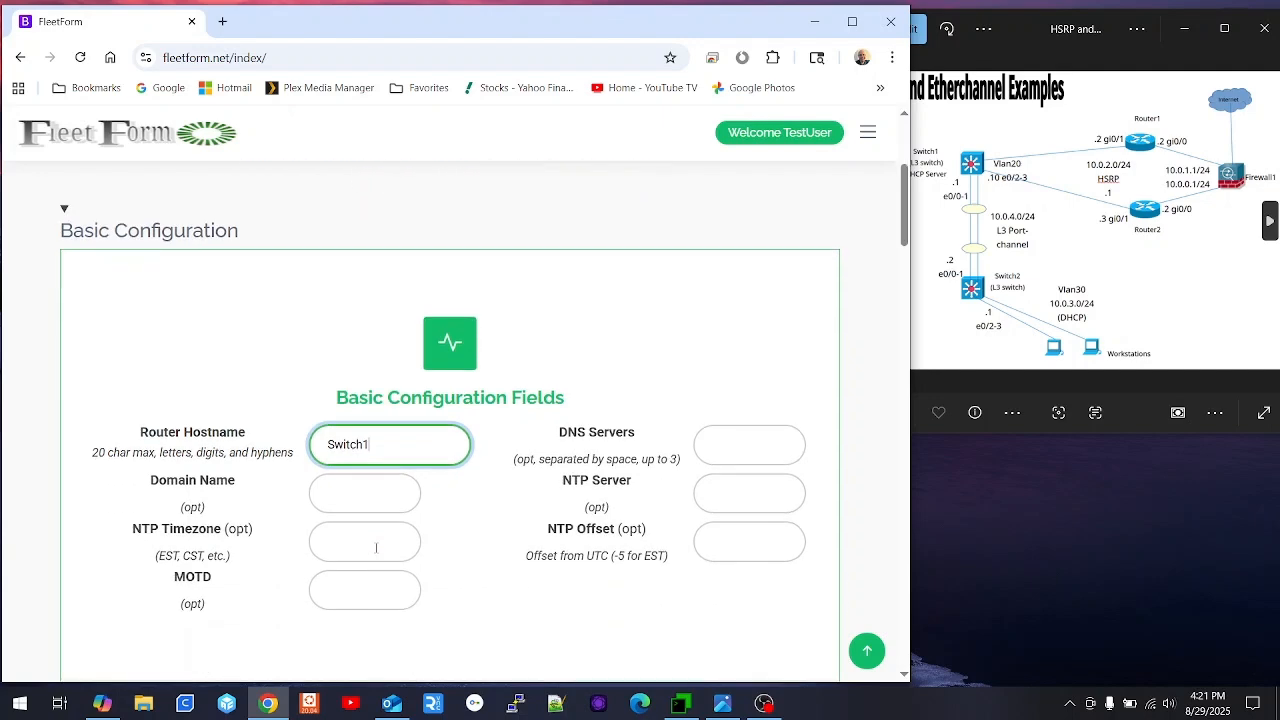
pyautogui.scroll(-1, 302, 446)
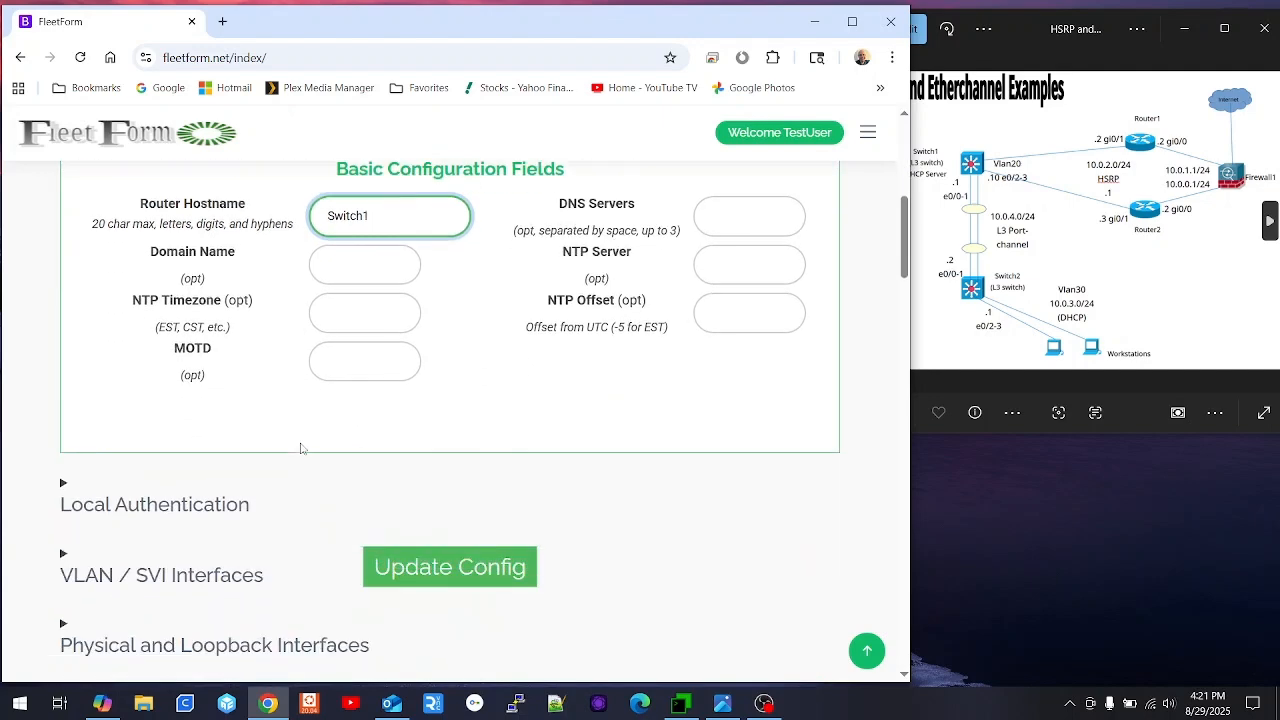
pyautogui.click(445, 568)
# - Reopen Basic Configuration to confirm the saved Switch1 hostname, then collapse it
pyautogui.scroll(-2, 205, 400)
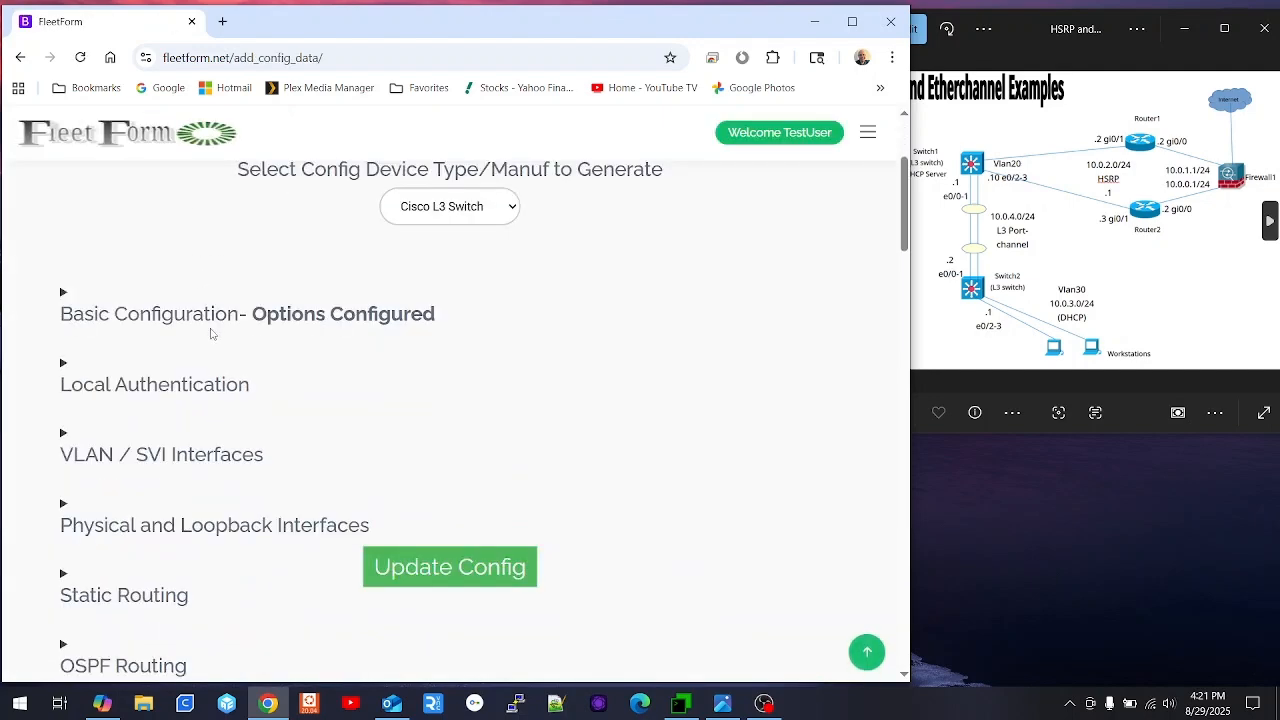
pyautogui.scroll(-1, 175, 435)
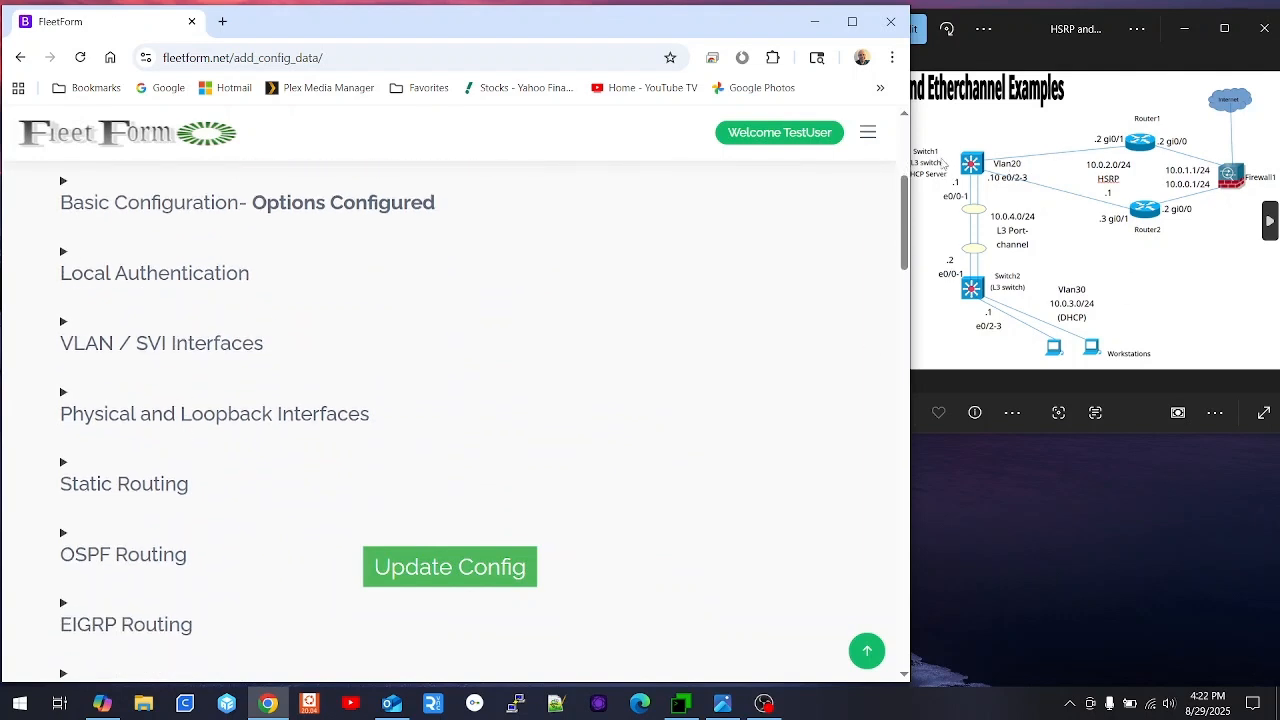
pyautogui.scroll(1, 314, 398)
pyautogui.click(295, 320)
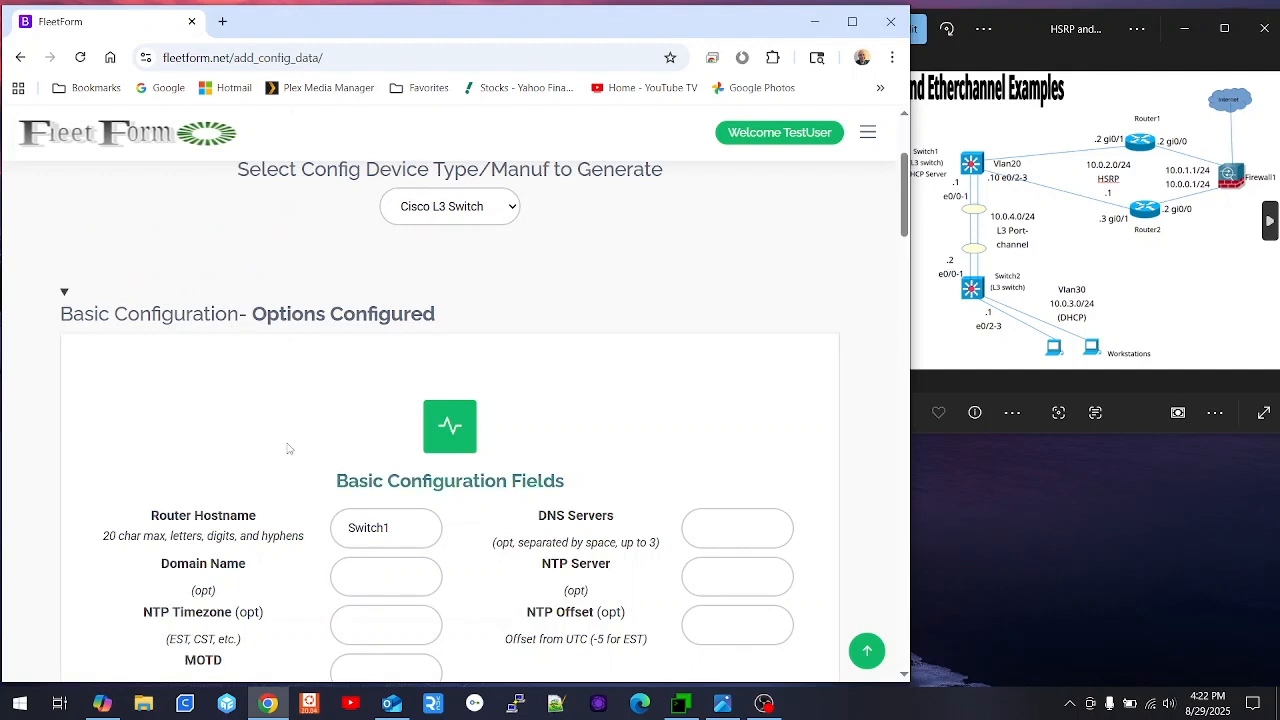
pyautogui.click(288, 320)
pyautogui.scroll(-2, 300, 320)
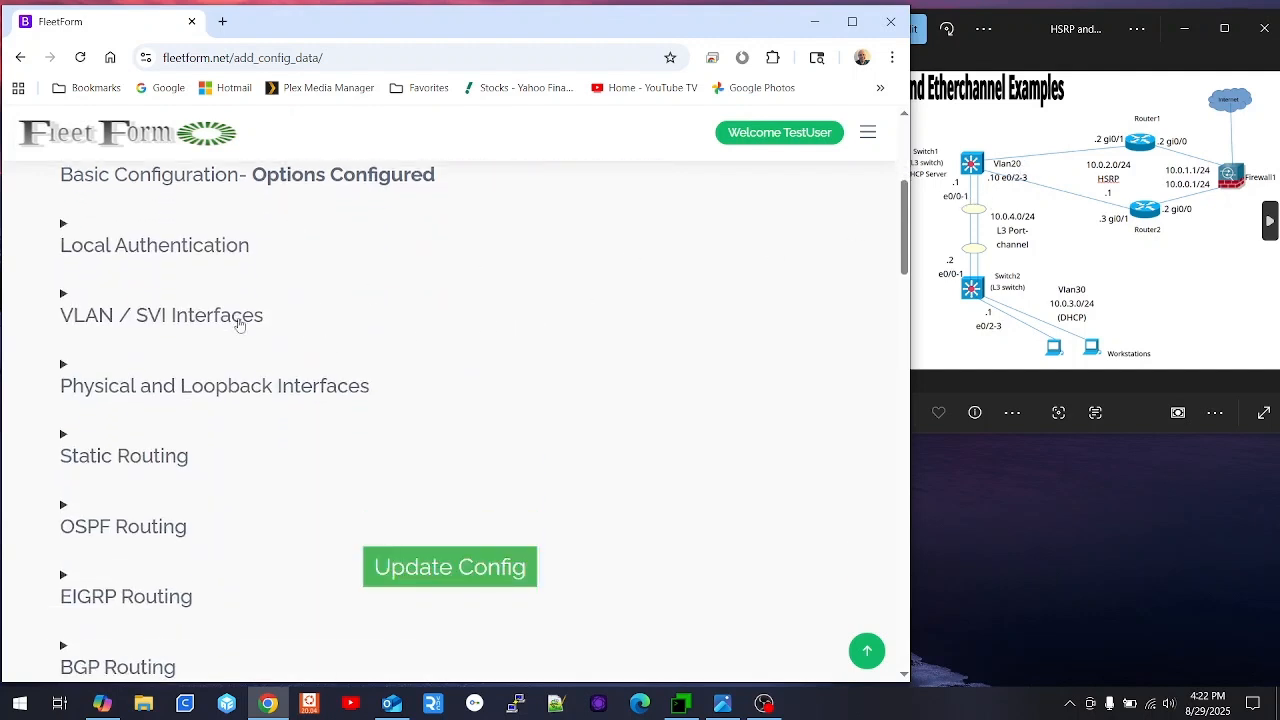
# - Add VLAN 20 named Internet in the VLAN / SVI Interfaces section
pyautogui.click(170, 320)
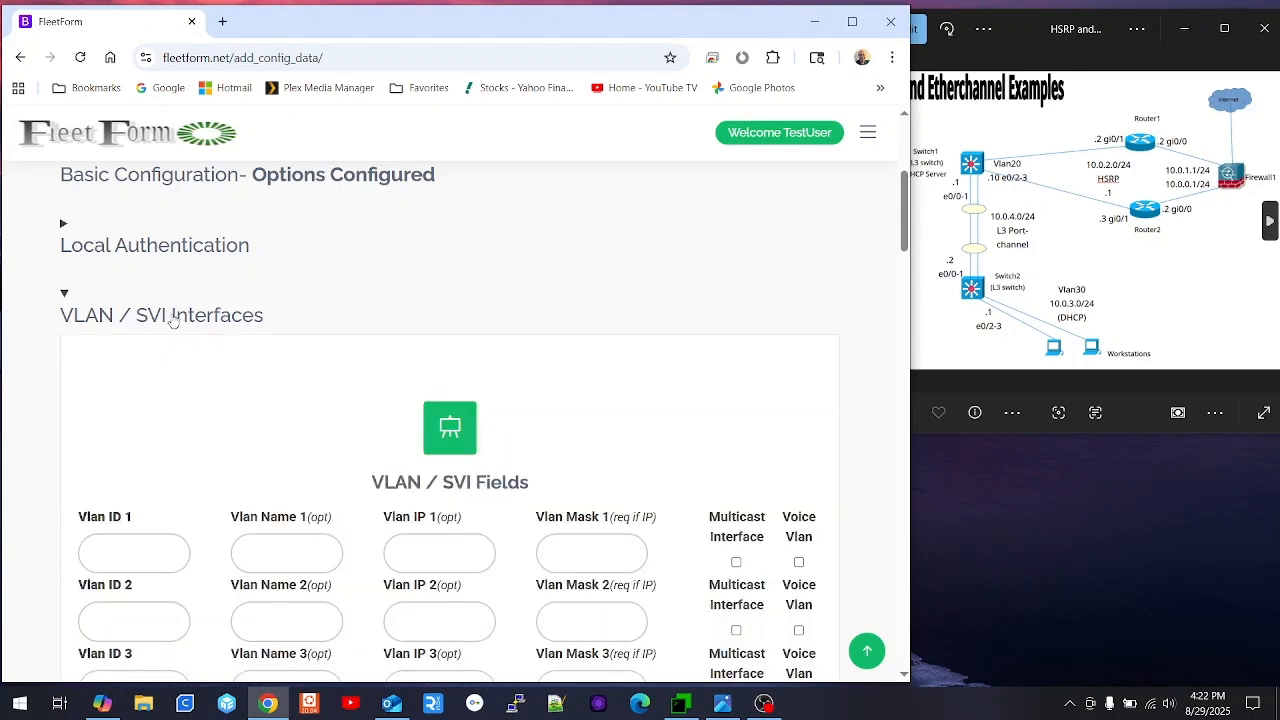
pyautogui.click(120, 559)
pyautogui.write('20')
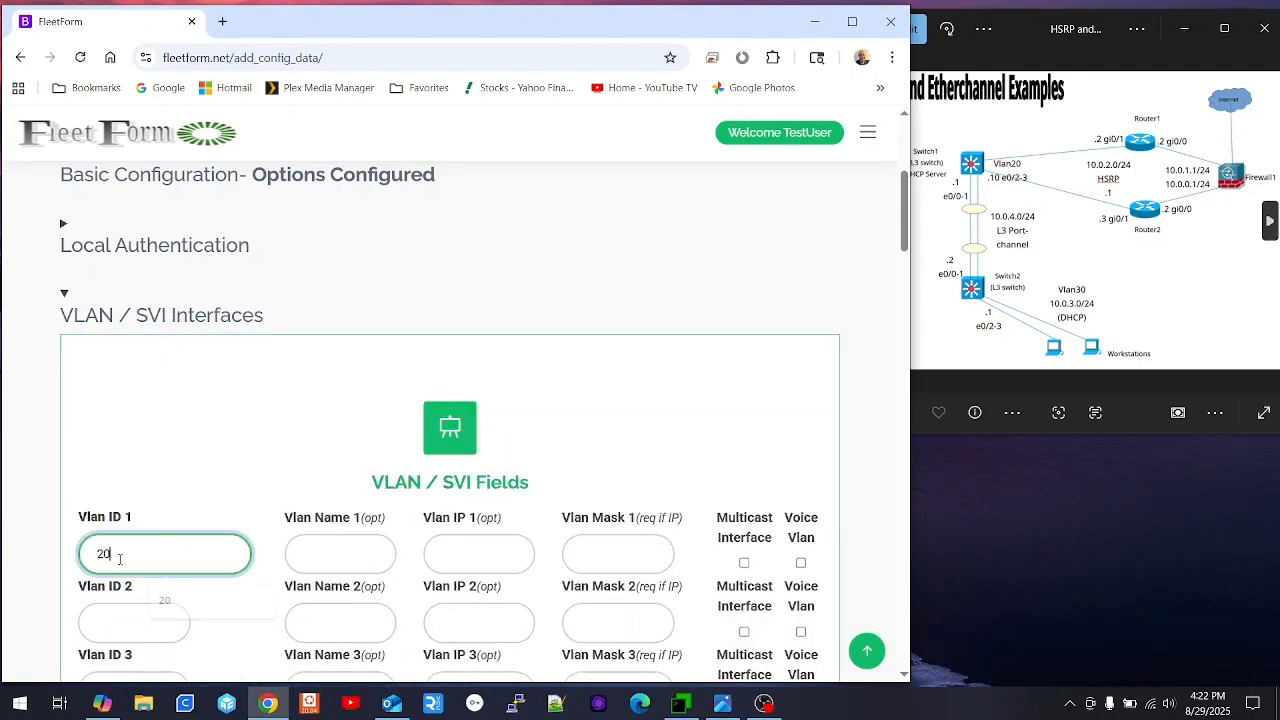
pyautogui.click(347, 553)
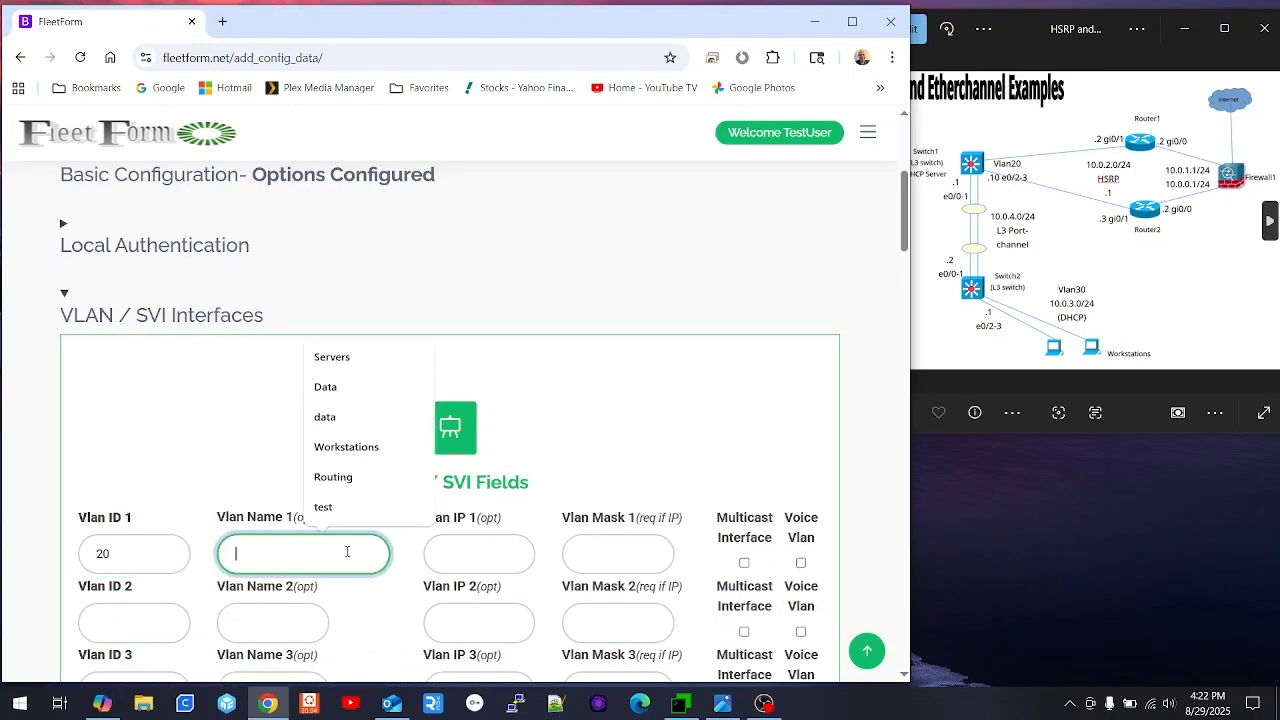
pyautogui.write('Internet')
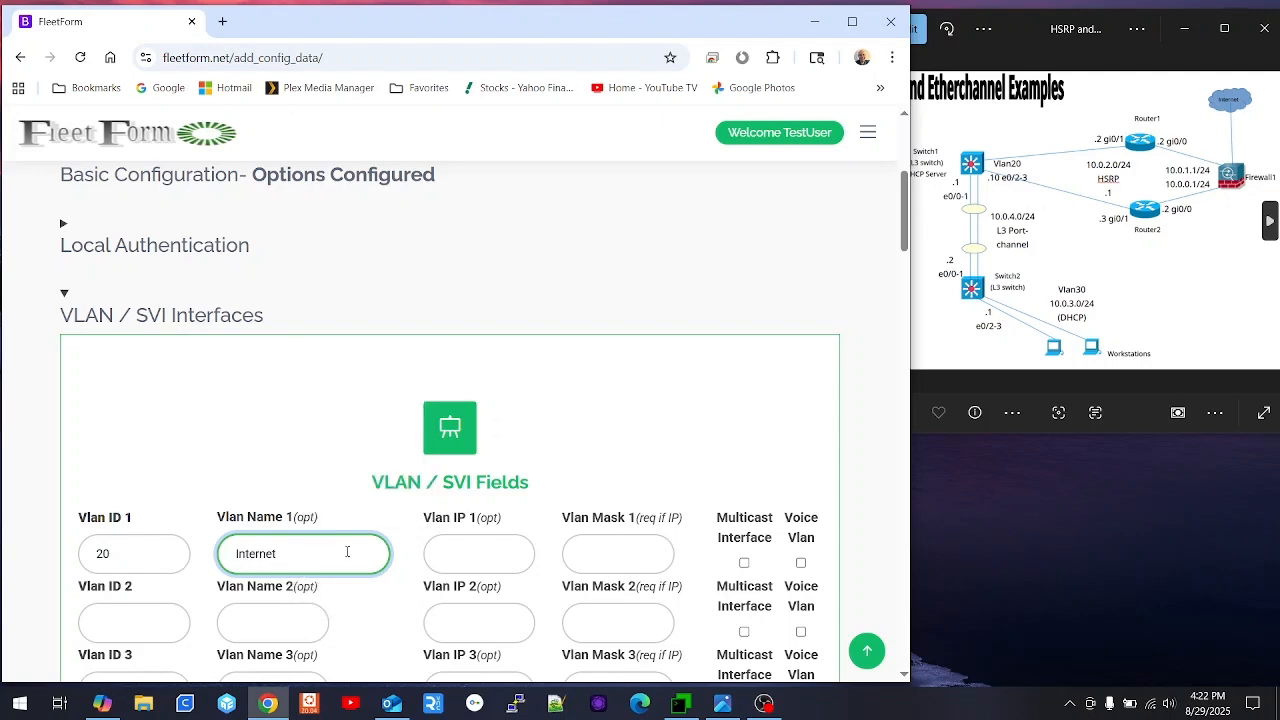
# - Give VLAN 20 IP 10.0.2.10 with mask 255.255.255.0 and update the config
pyautogui.scroll(-1, 440, 440)
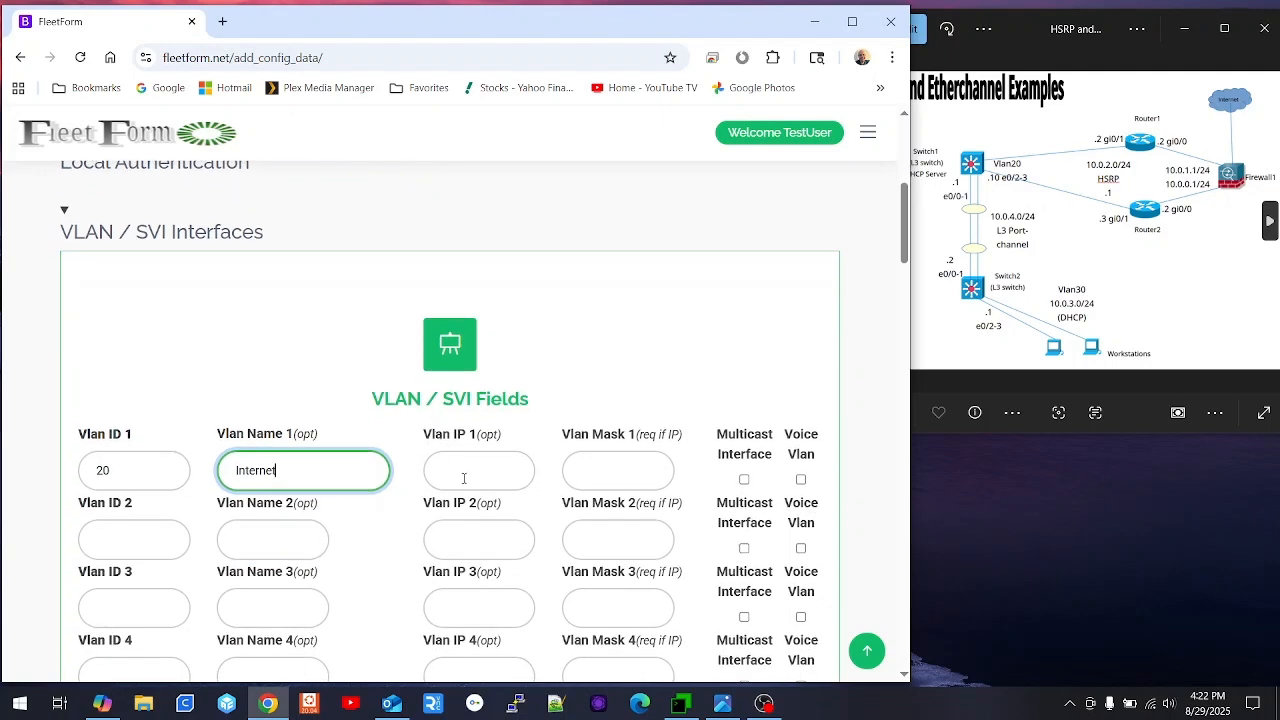
pyautogui.click(455, 466)
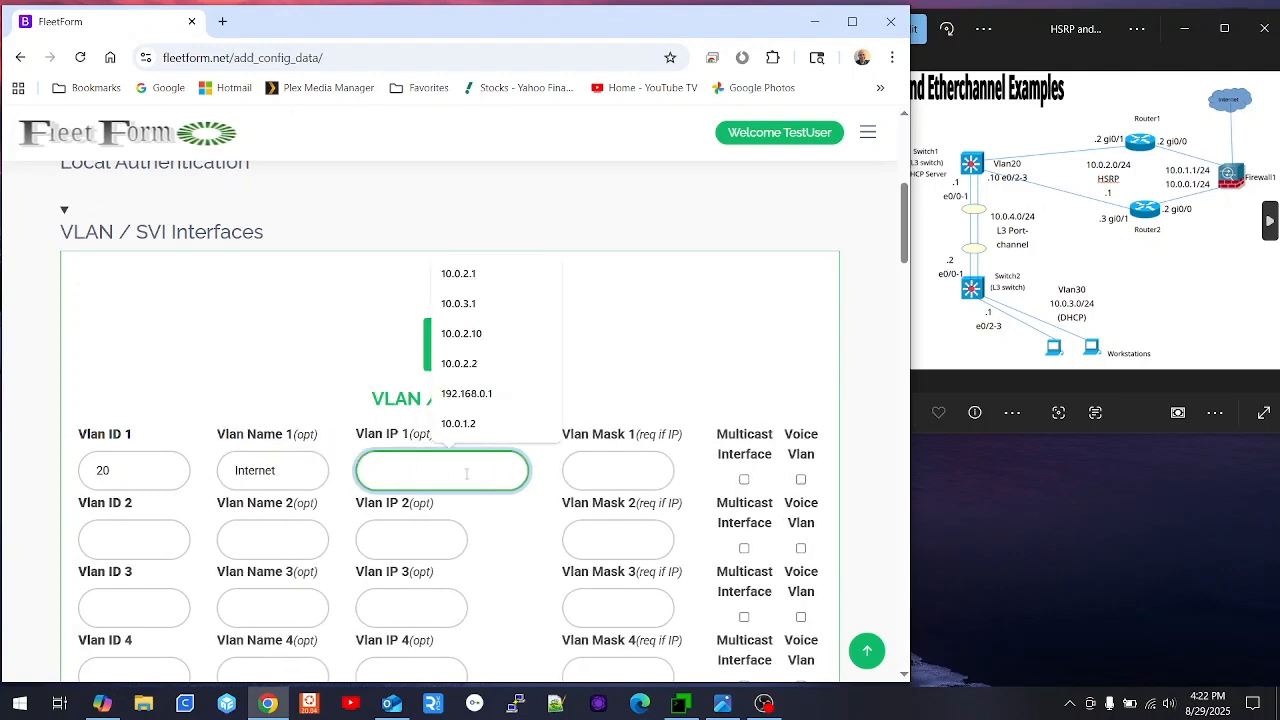
pyautogui.write('10.0.2.')
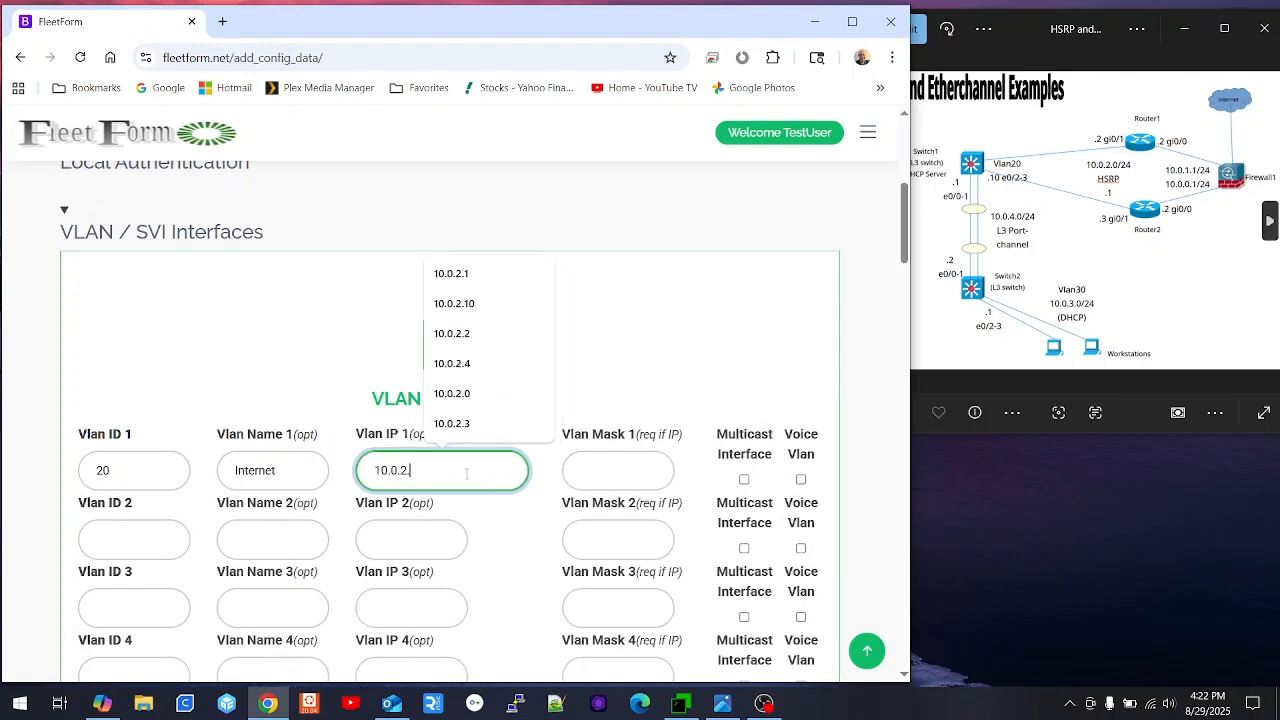
pyautogui.write('10')
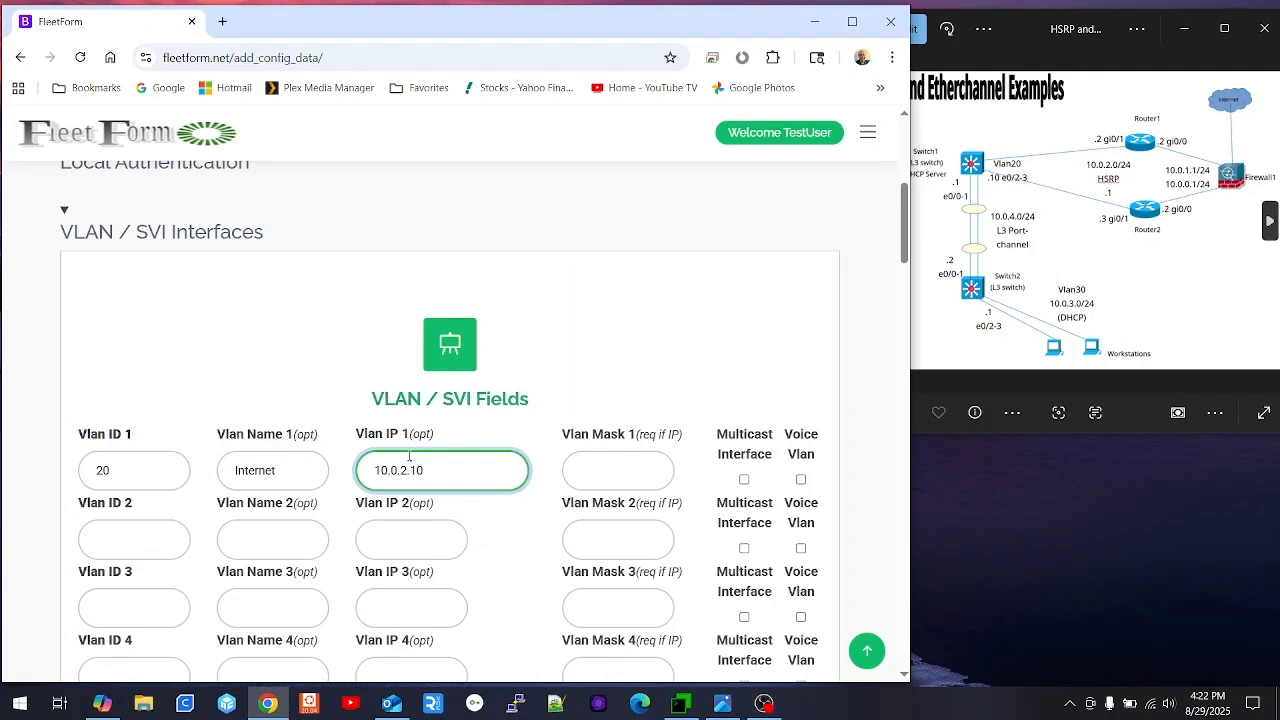
pyautogui.click(619, 462)
pyautogui.press('Down')
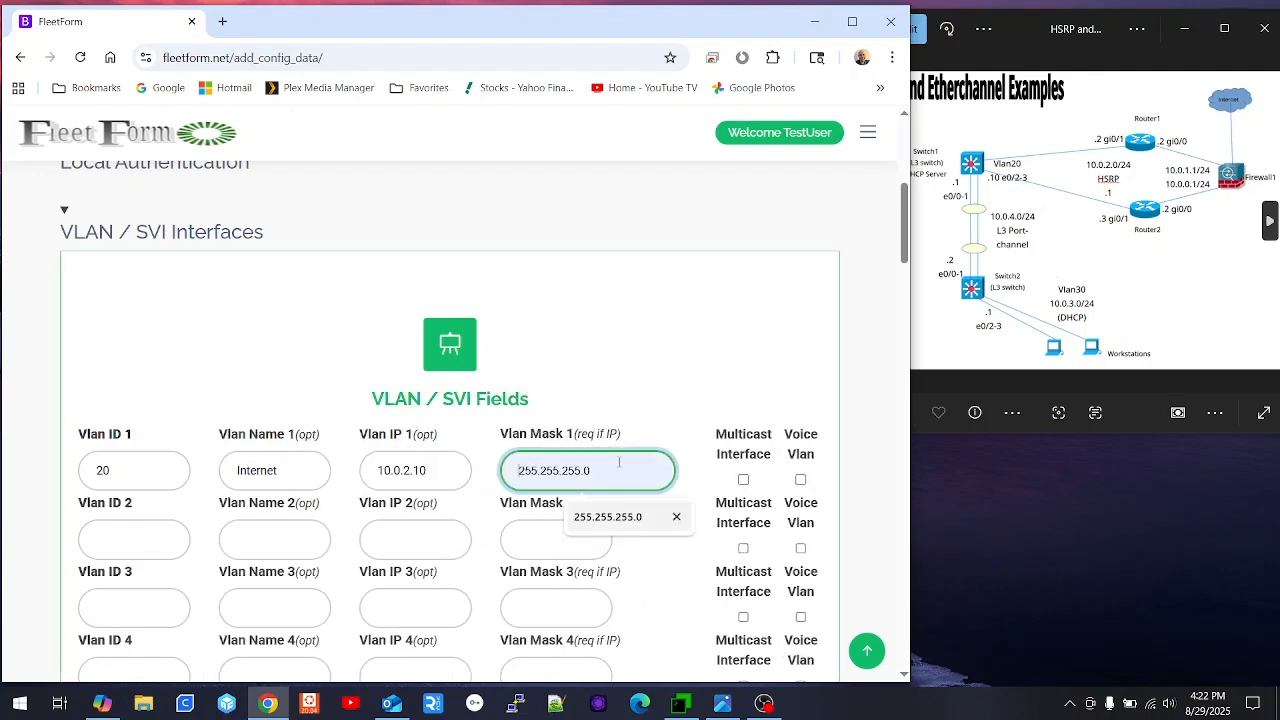
pyautogui.press('Return')
pyautogui.press('Tab')
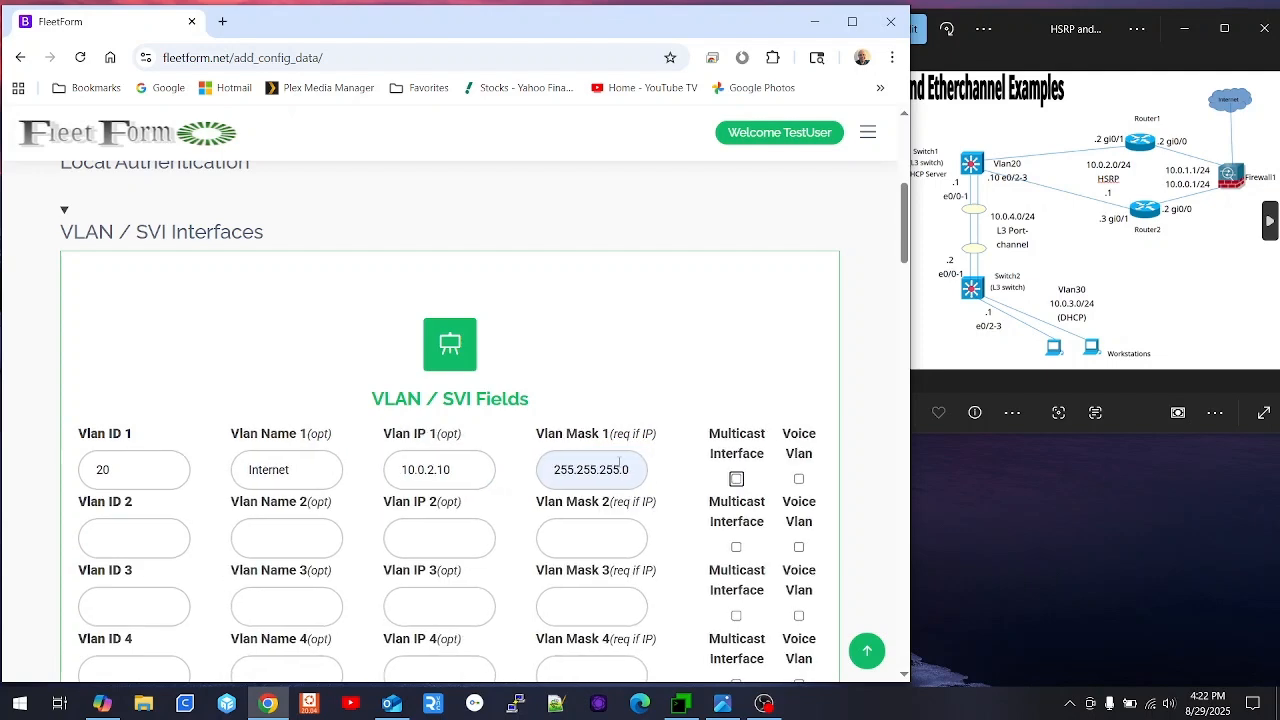
pyautogui.scroll(-3, 442, 476)
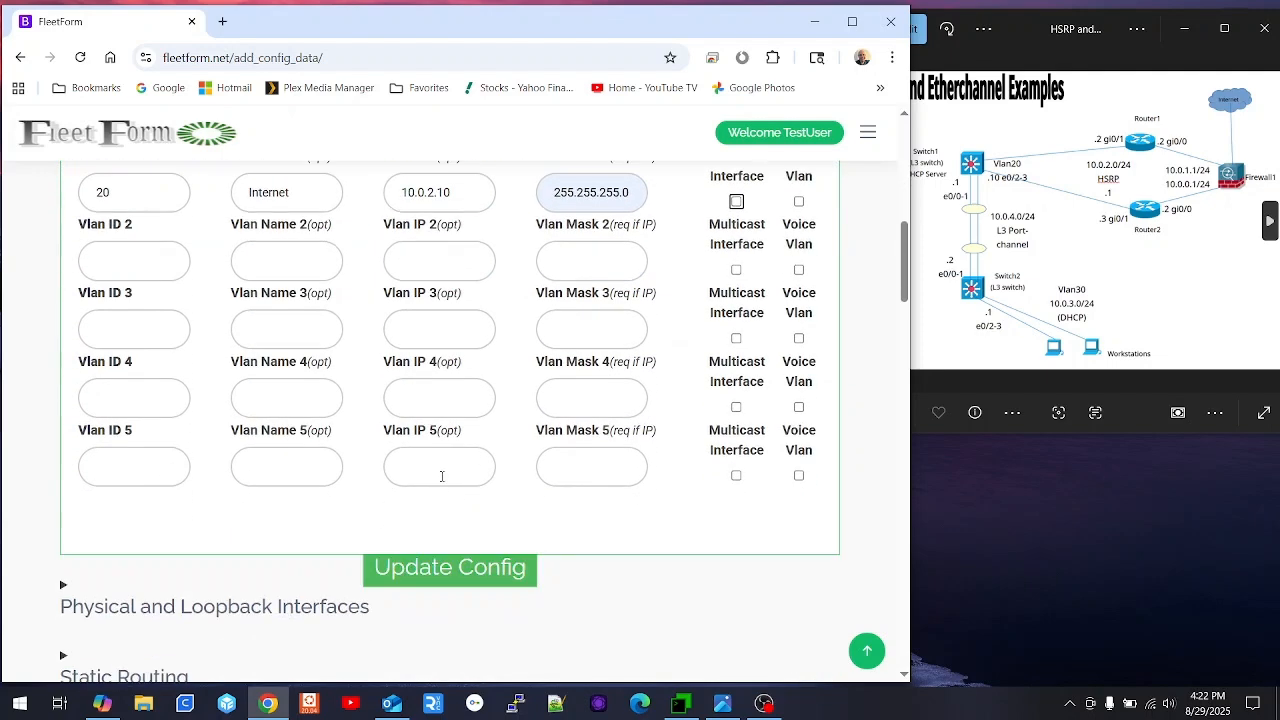
pyautogui.click(458, 569)
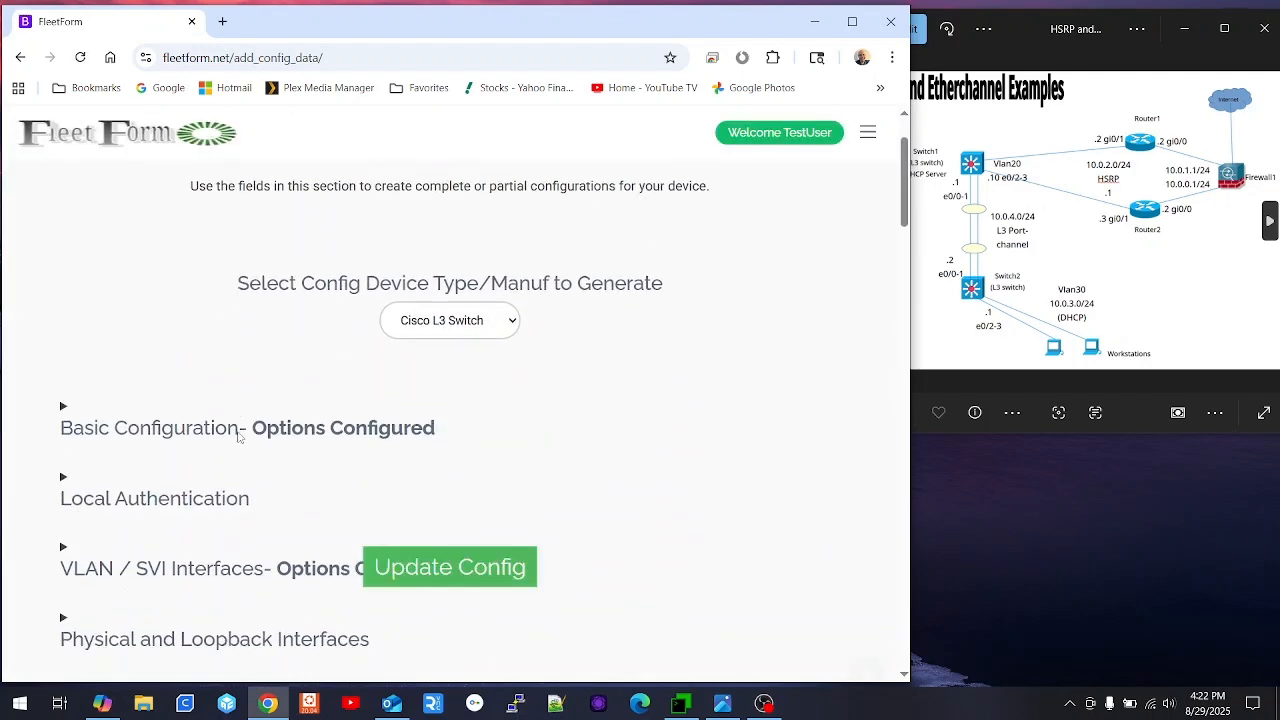
pyautogui.scroll(-3, 240, 437)
# - Set interfaces e0/2 and e0/3 as access ports in VLAN 20
pyautogui.click(193, 363)
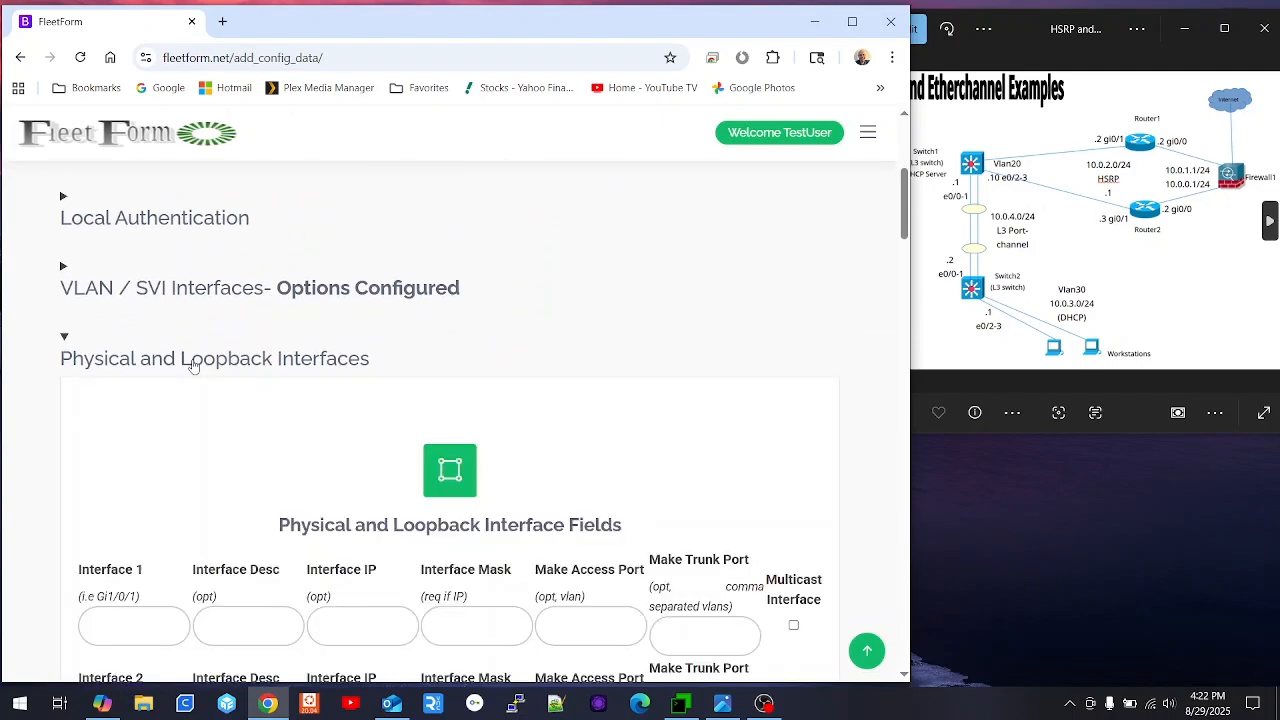
pyautogui.scroll(-2, 266, 385)
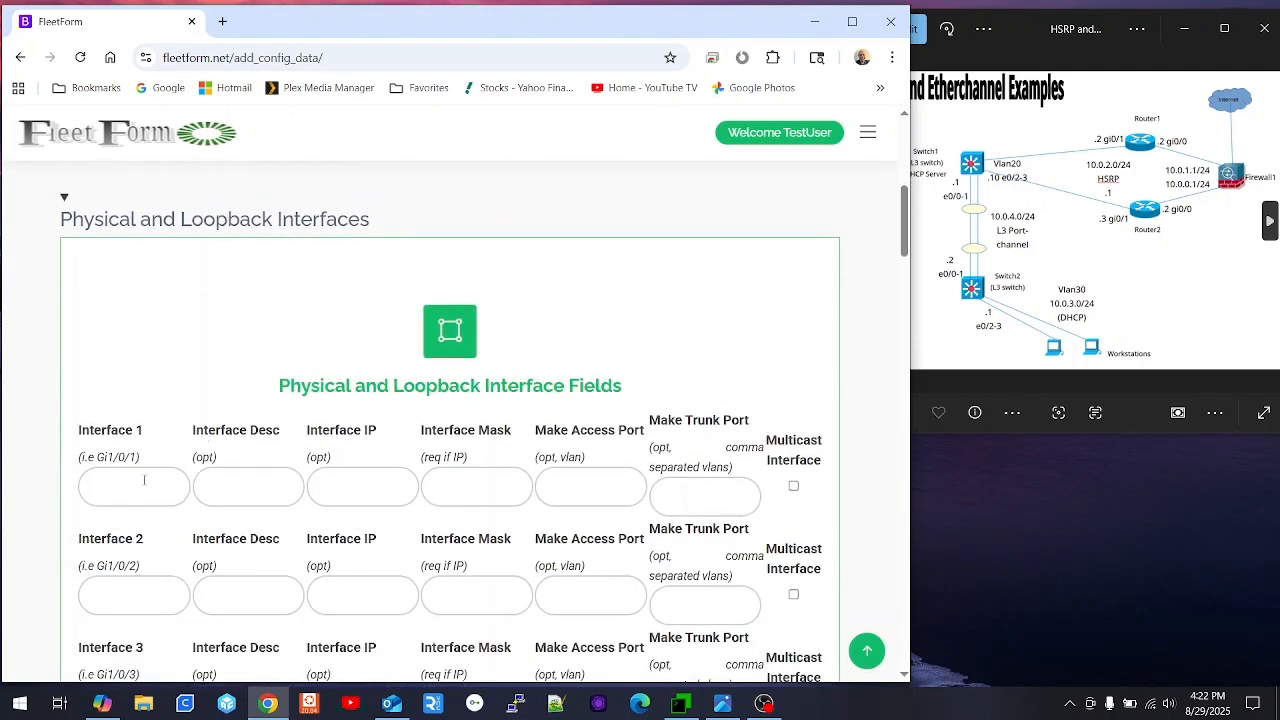
pyautogui.click(144, 480)
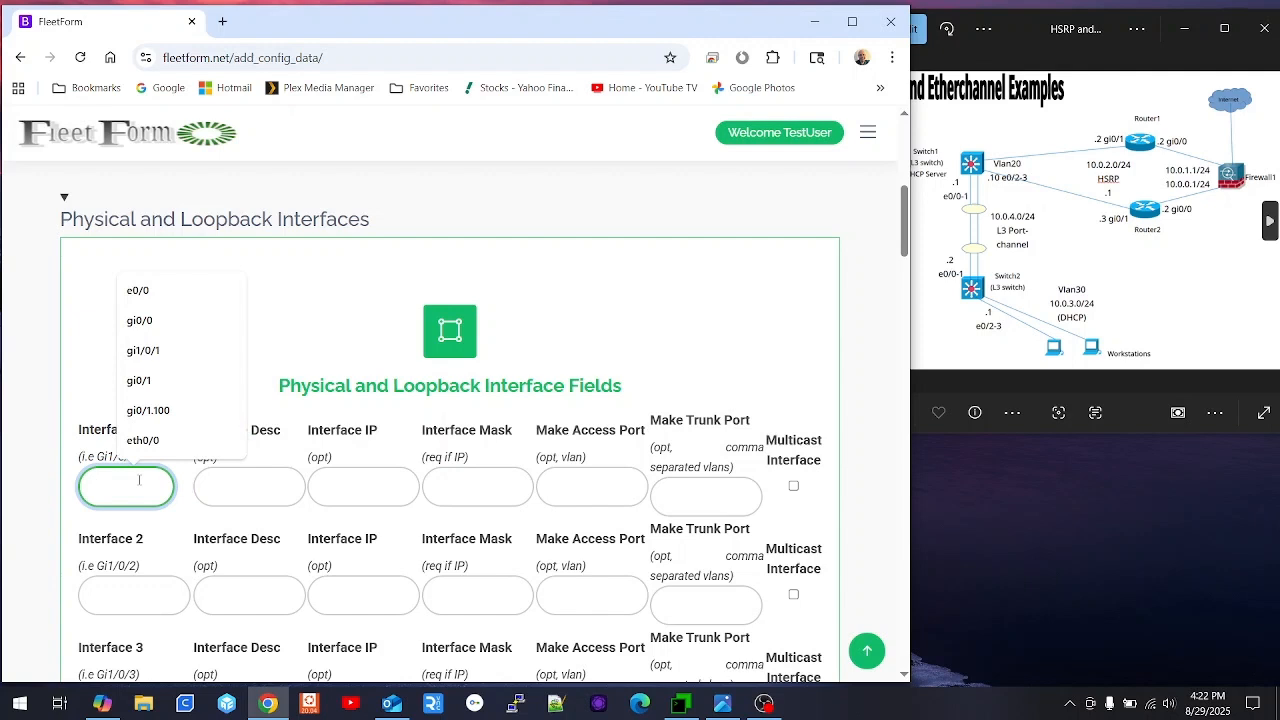
pyautogui.write('e0/2')
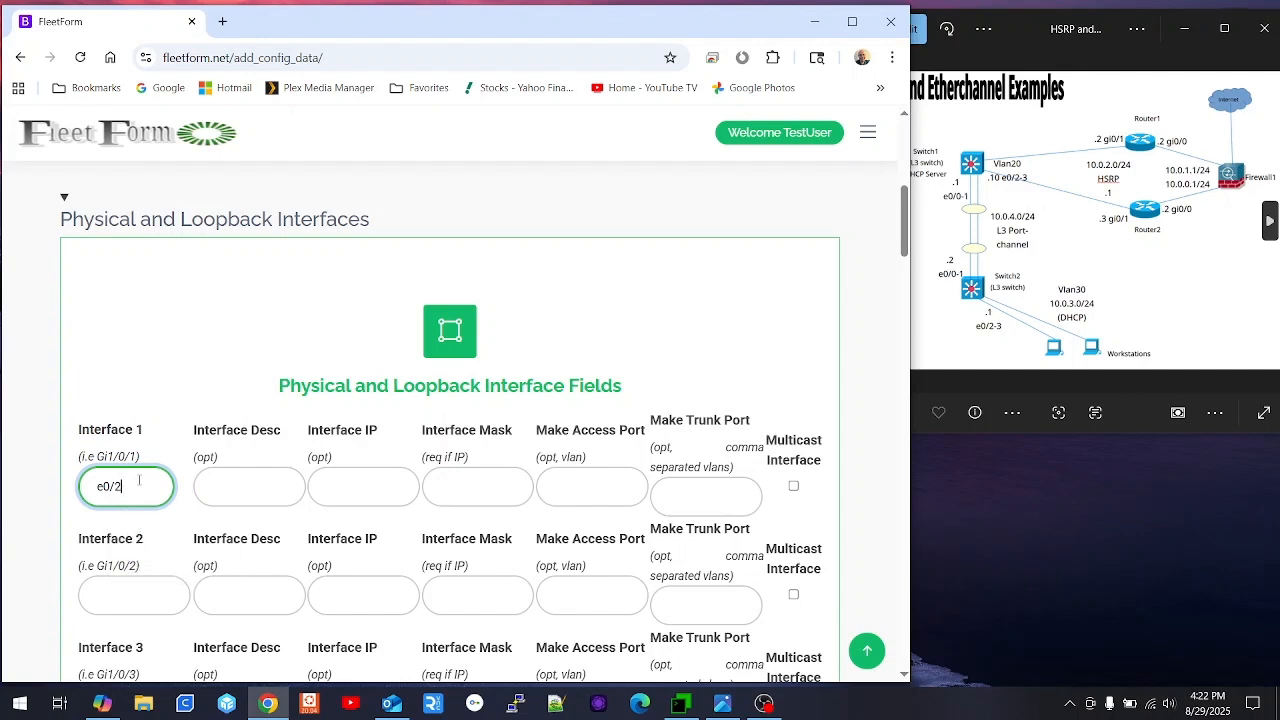
pyautogui.press('Tab')
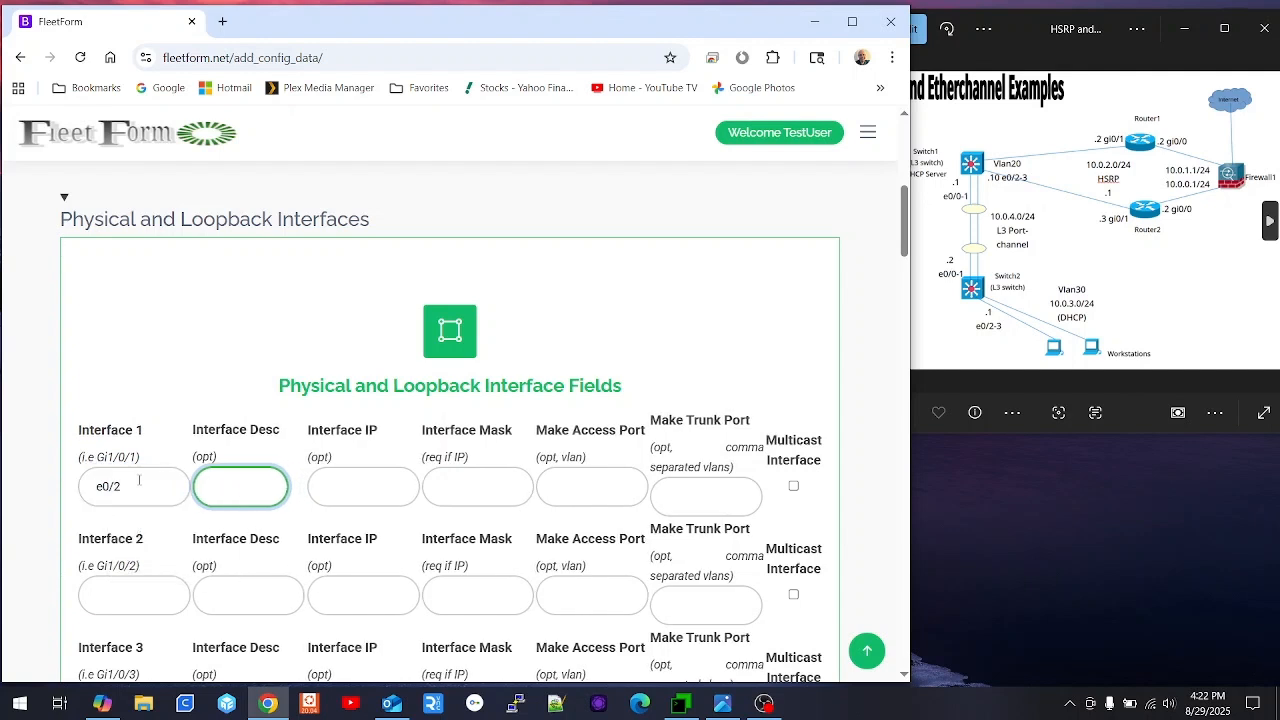
pyautogui.press('Tab')
pyautogui.press('Tab')
pyautogui.press('Tab')
pyautogui.write('20')
pyautogui.press('Tab')
pyautogui.press('Tab')
pyautogui.write('e0/')
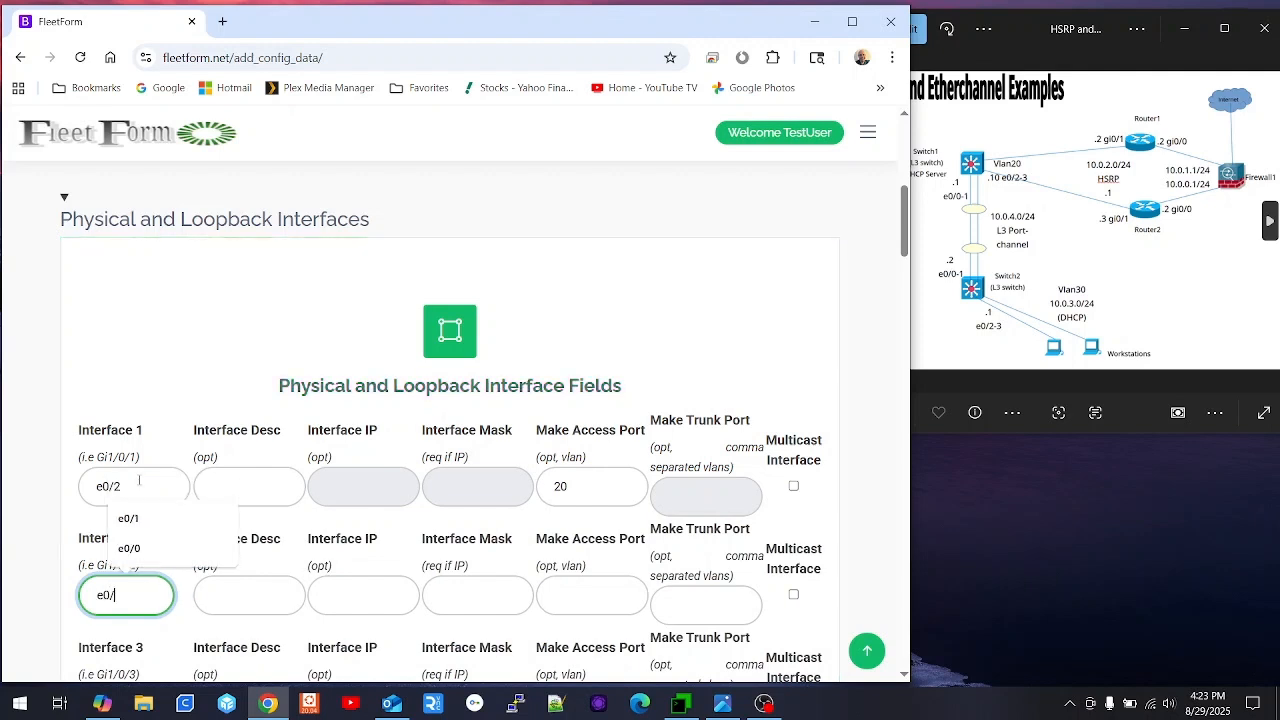
pyautogui.write('3')
pyautogui.press('Tab')
pyautogui.press('Tab')
pyautogui.press('Tab')
pyautogui.press('Tab')
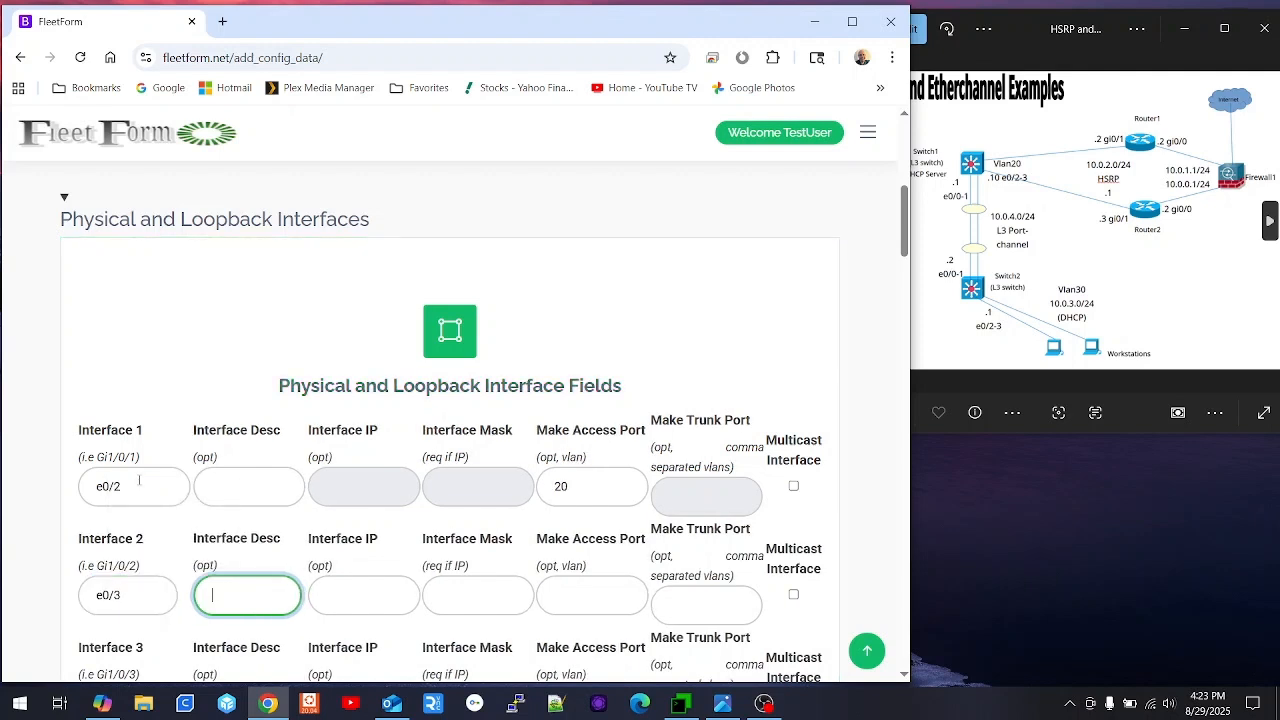
pyautogui.write('20')
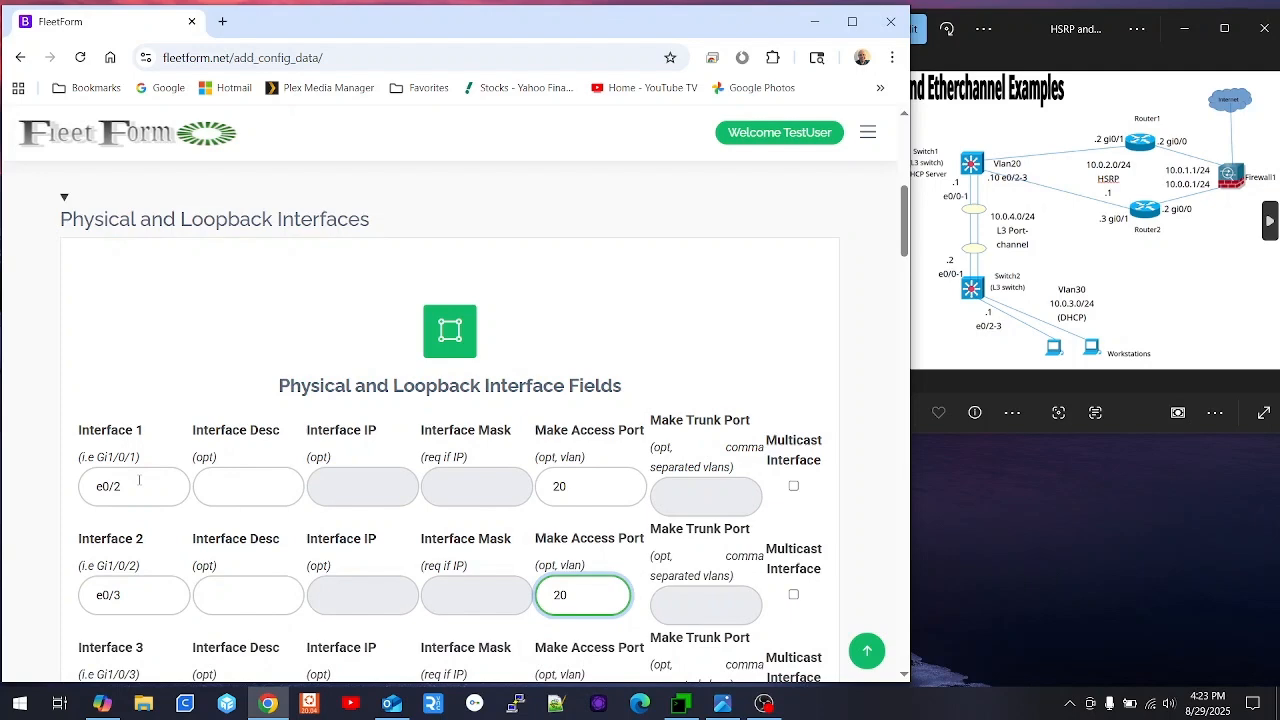
# - Add interfaces e0/0 and e0.1 with description '=> To Switch2 <=' and update the config
pyautogui.scroll(-2, 295, 450)
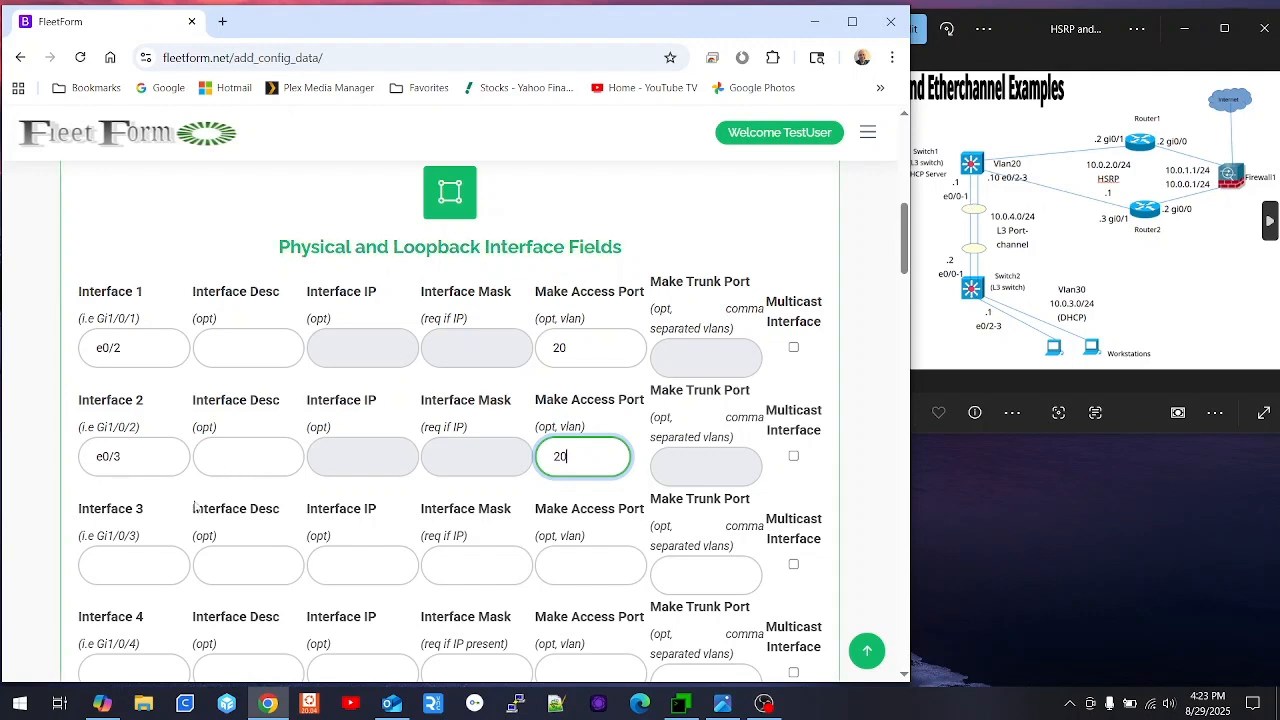
pyautogui.click(112, 570)
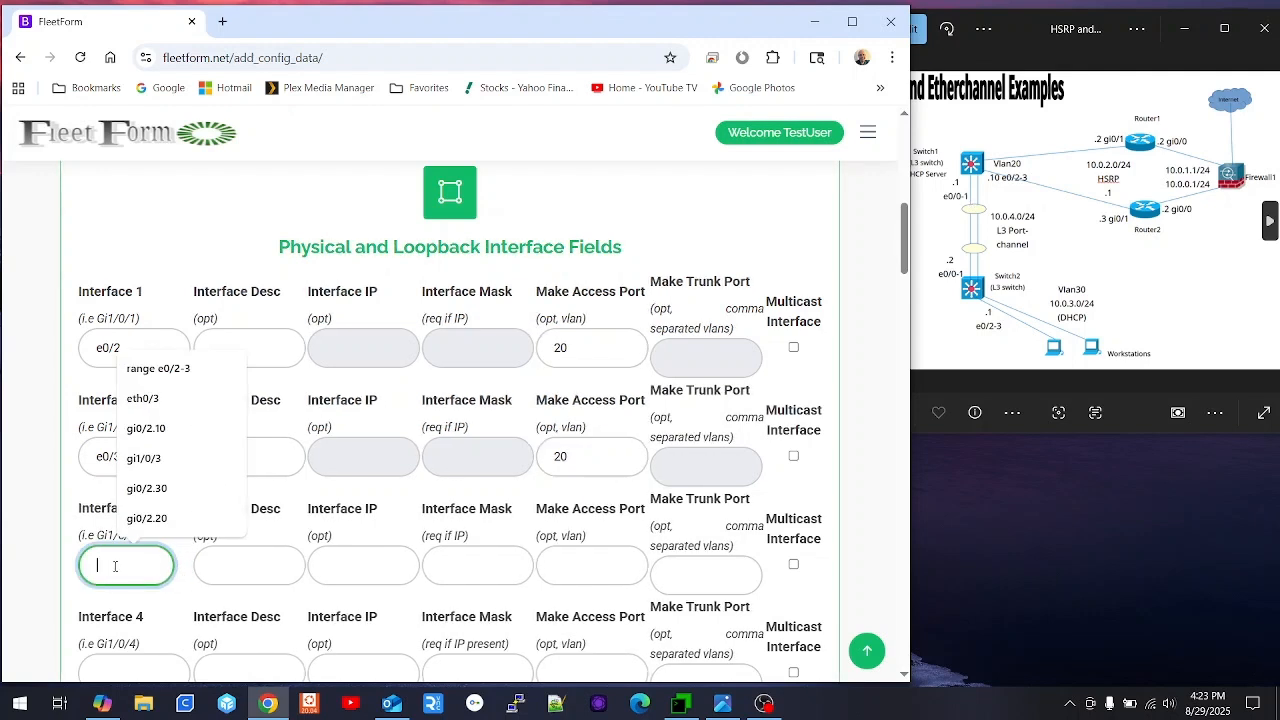
pyautogui.write('e0/0')
pyautogui.press('Tab')
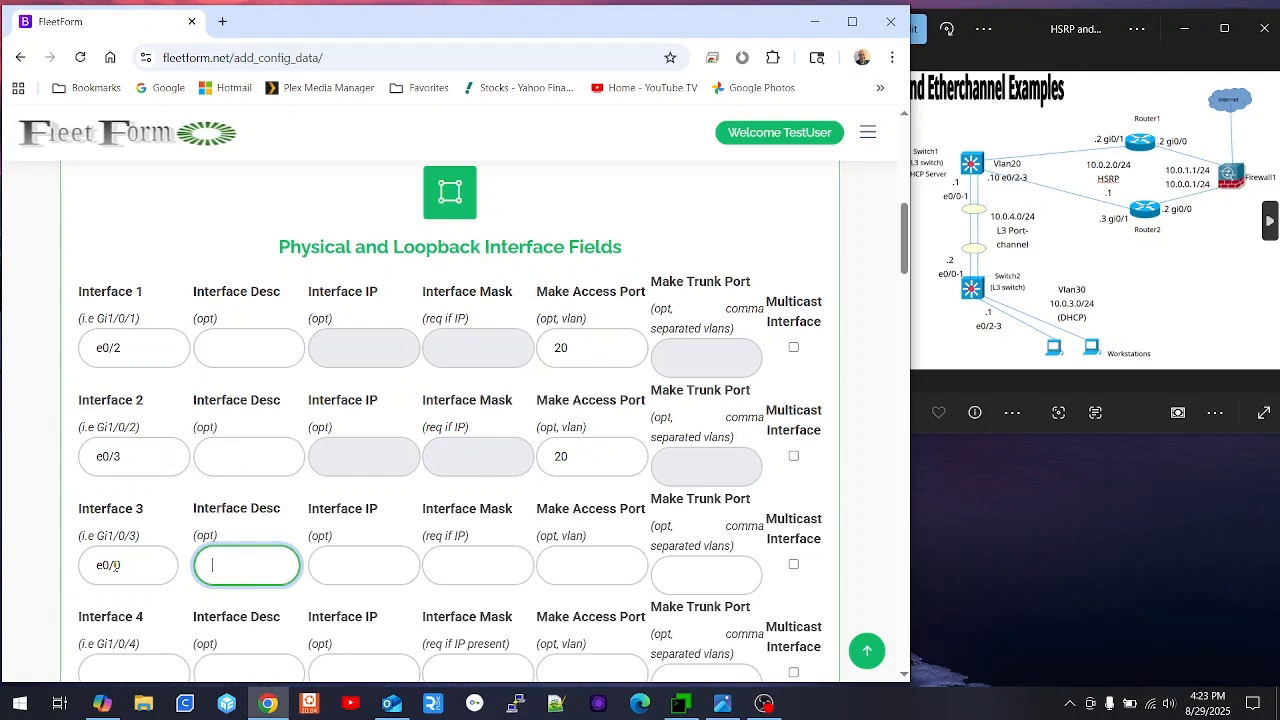
pyautogui.write('=> To Switch')
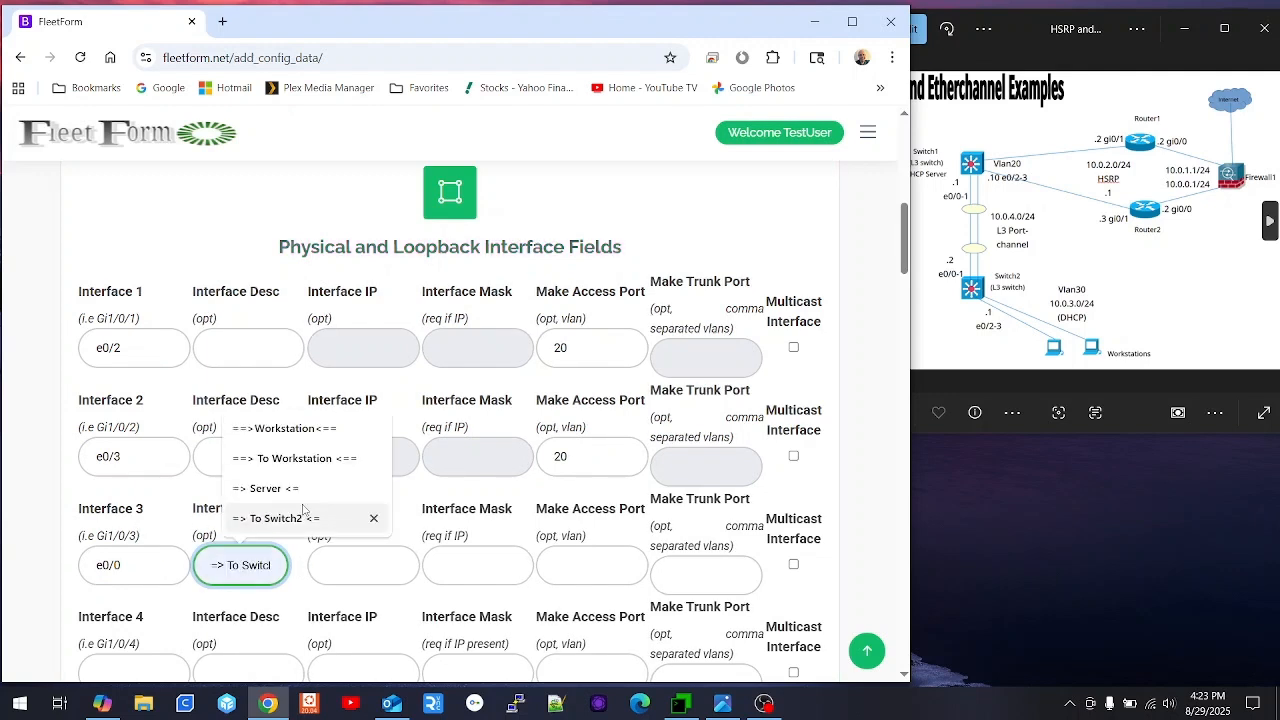
pyautogui.click(290, 518)
pyautogui.scroll(-1, 295, 525)
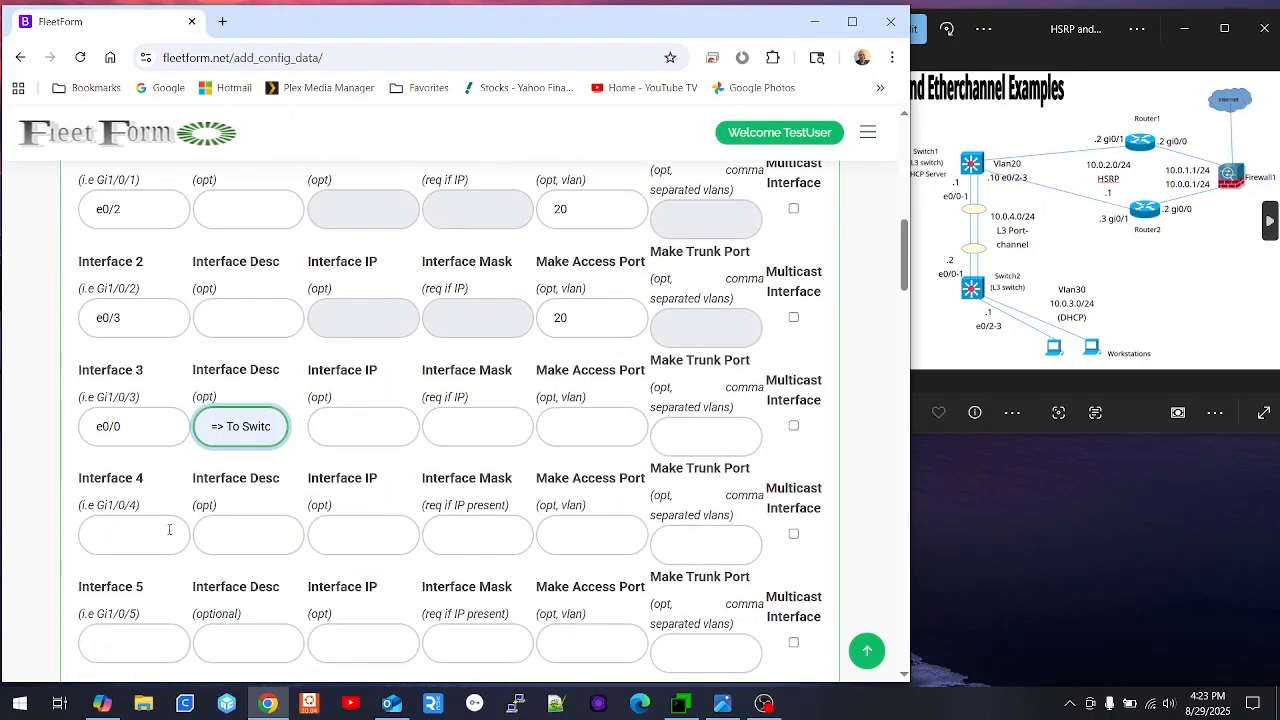
pyautogui.click(150, 533)
pyautogui.write('e0.1')
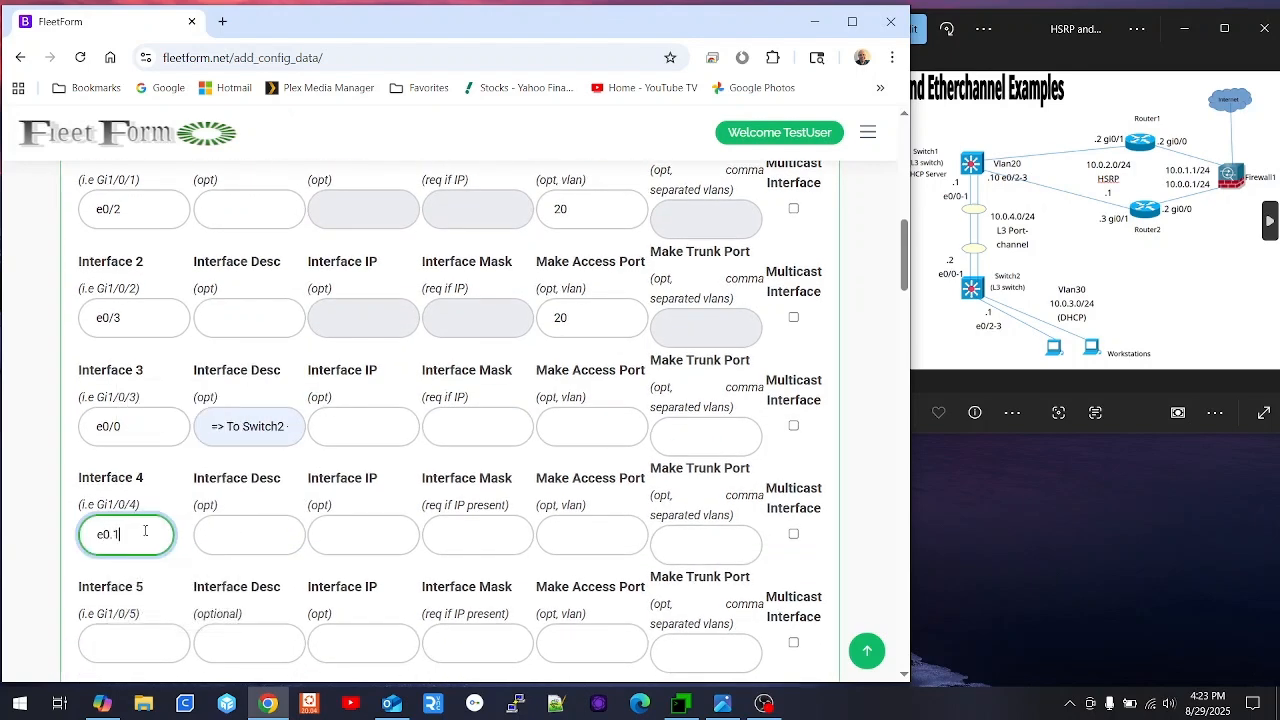
pyautogui.press('Tab')
pyautogui.write('=')
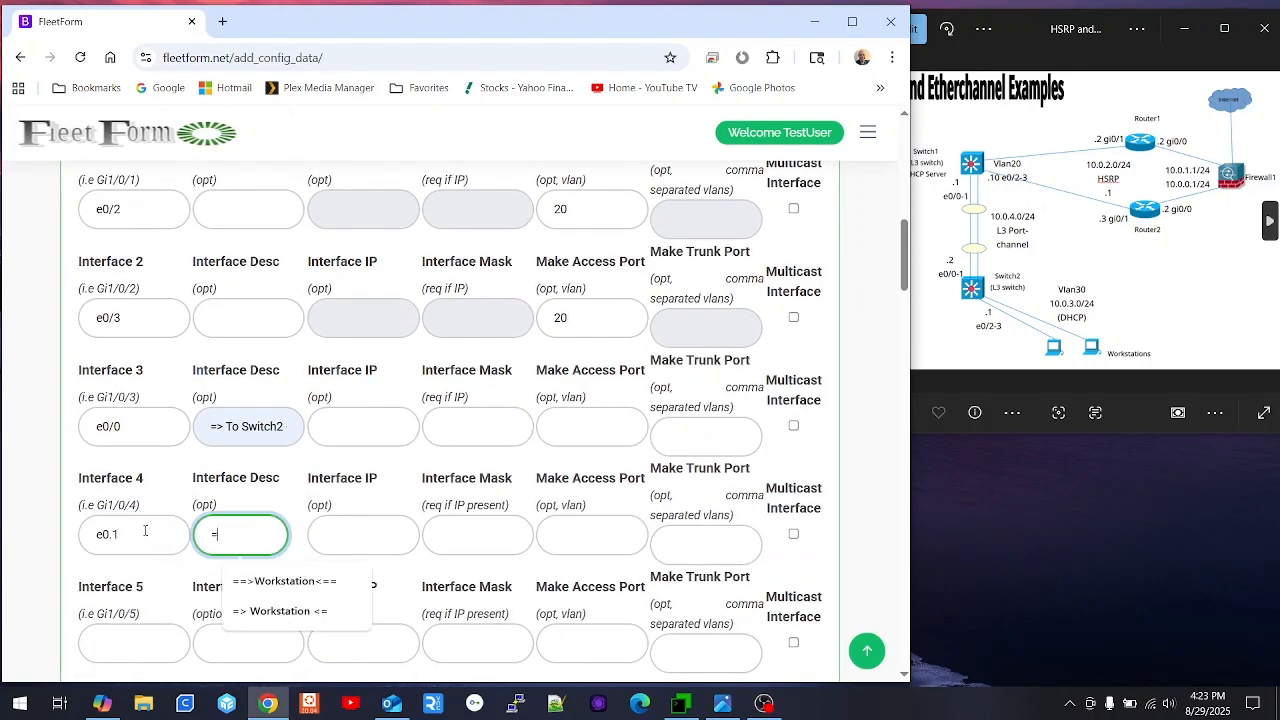
pyautogui.write('>')
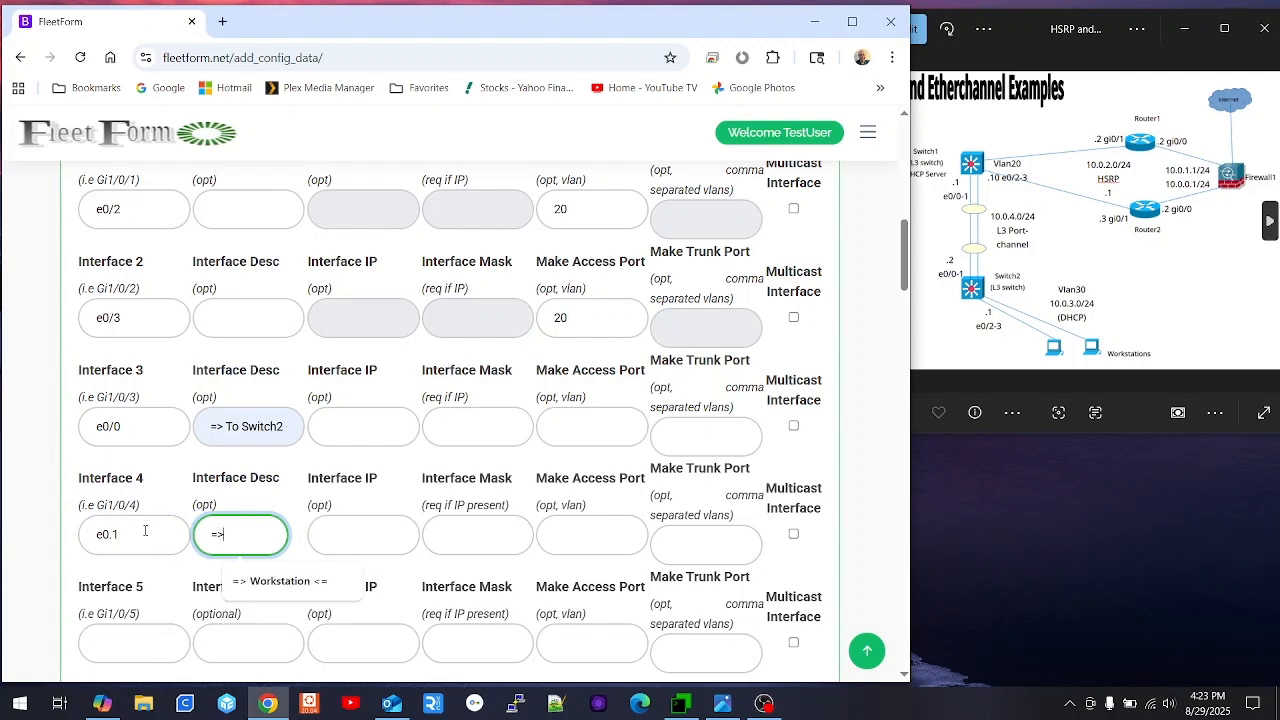
pyautogui.write(' To Sw')
pyautogui.write('itch2 <=')
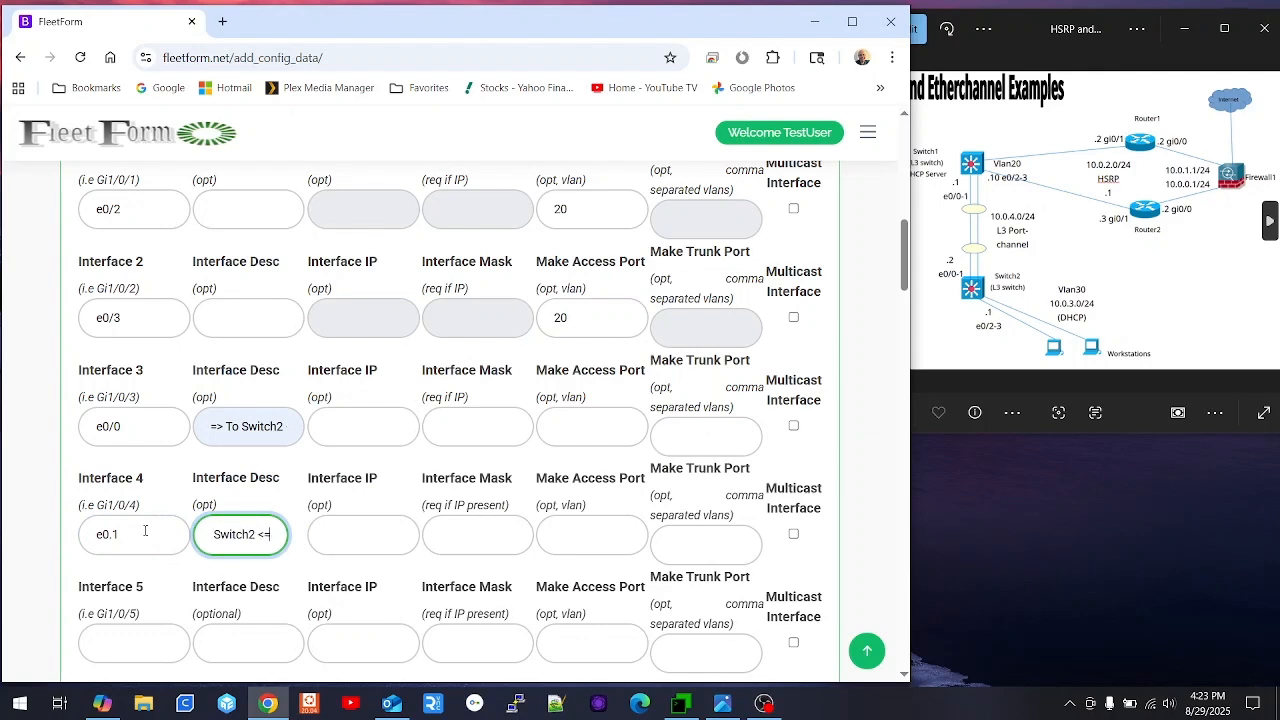
pyautogui.scroll(-2, 150, 525)
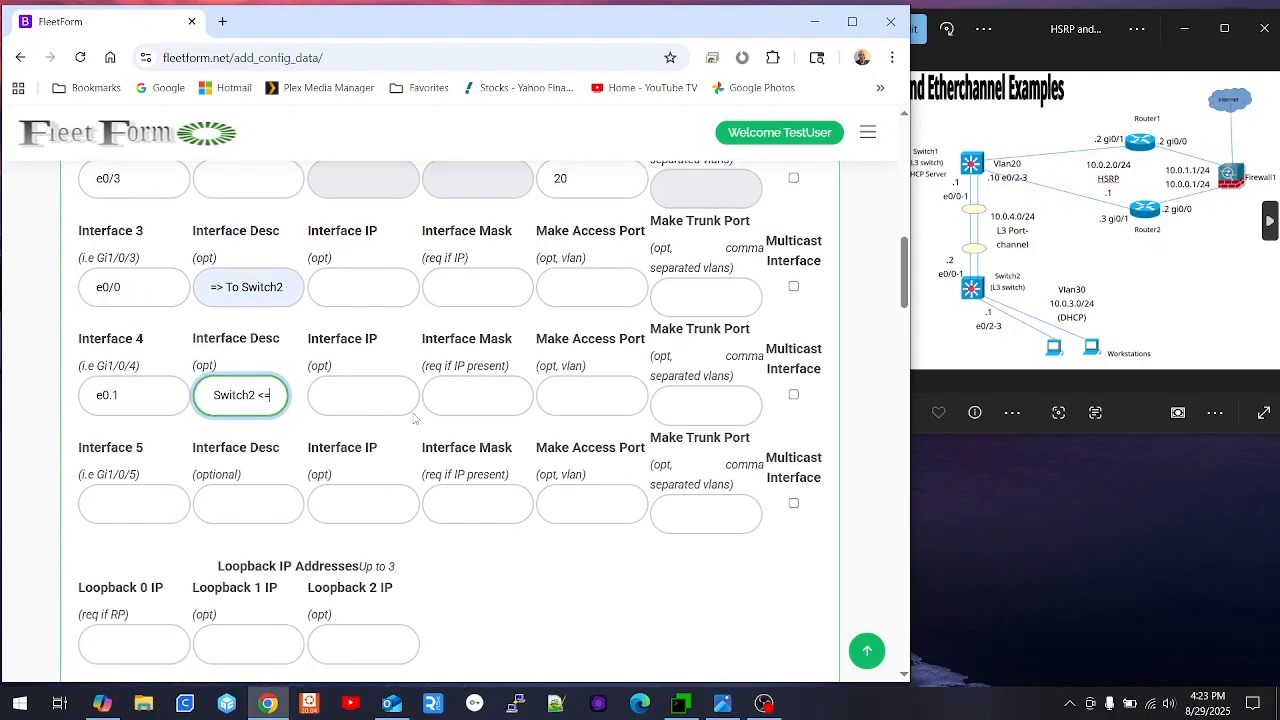
pyautogui.scroll(-3, 394, 394)
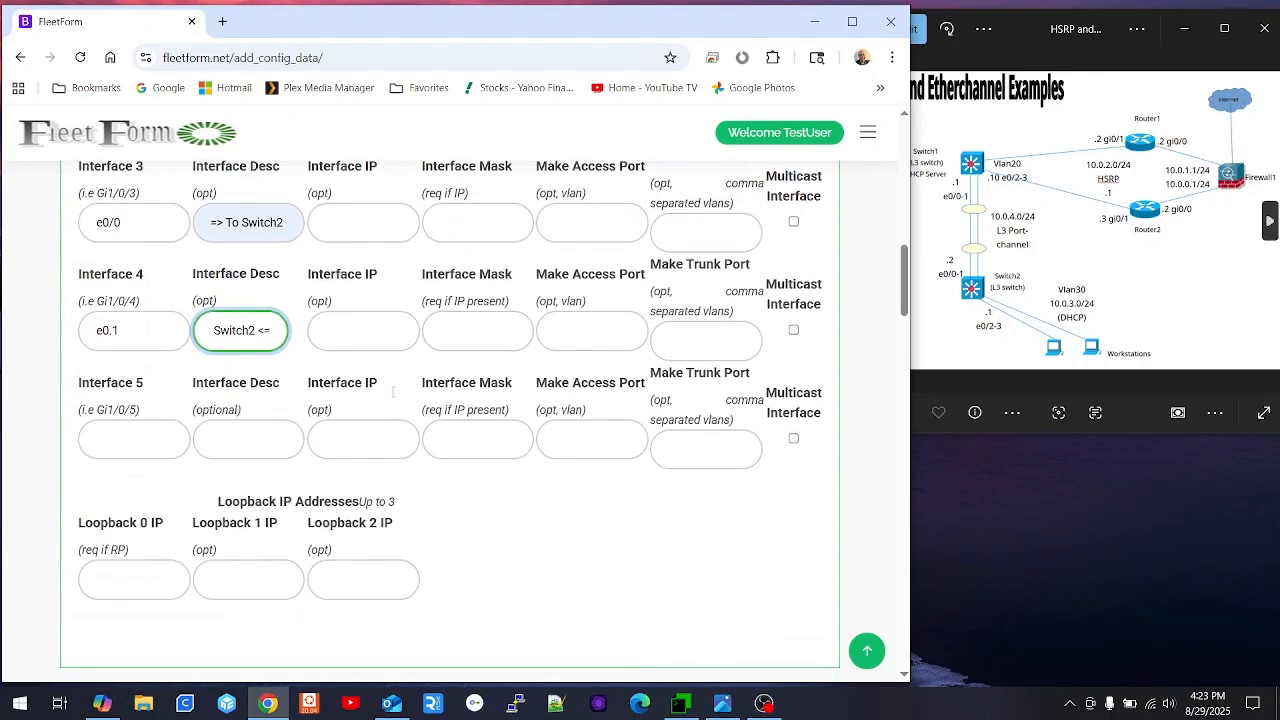
pyautogui.click(446, 566)
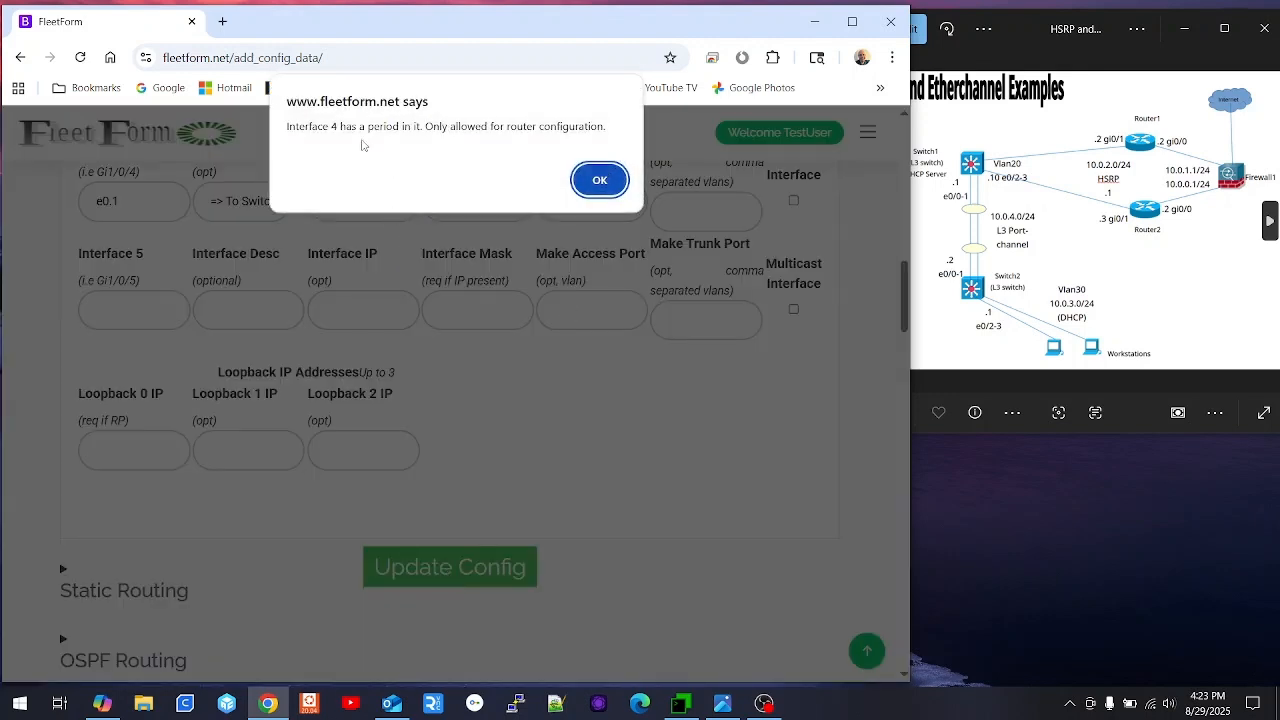
# - Correct Interface 4's name from e0.1 to e0/1 and update the config again
pyautogui.click(600, 180)
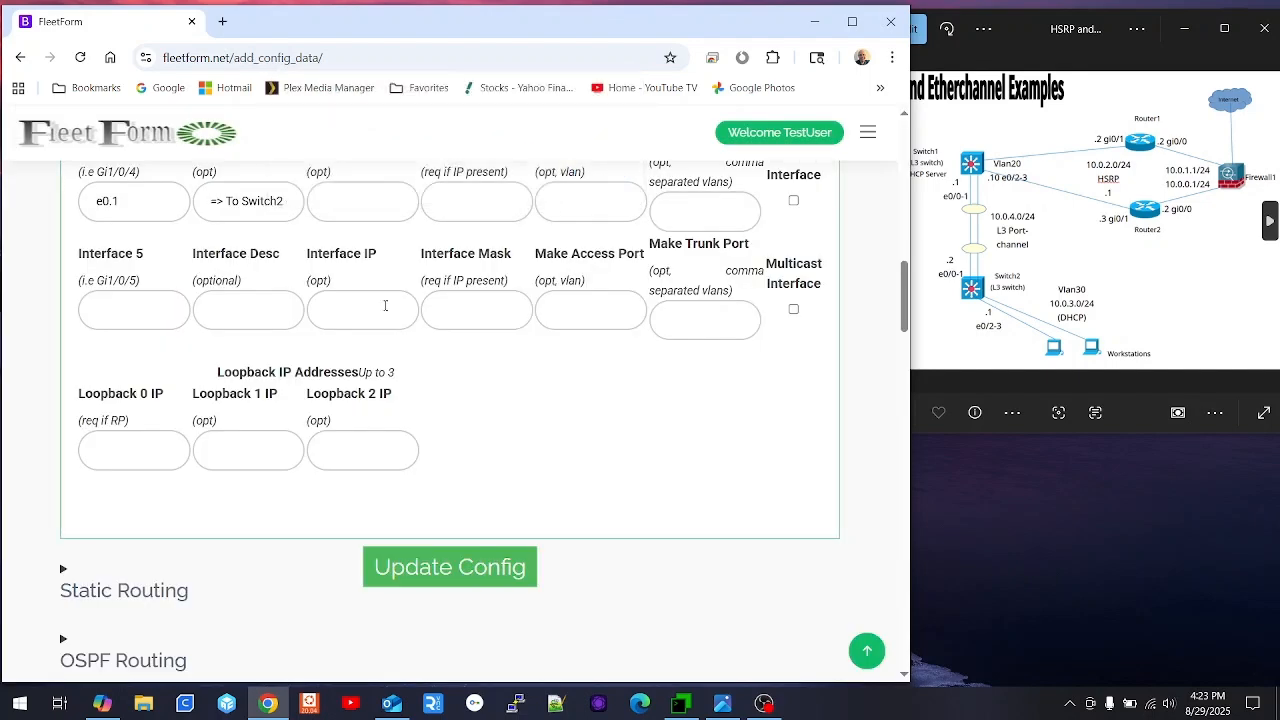
pyautogui.scroll(1, 284, 355)
pyautogui.click(113, 312)
pyautogui.press('BackSpace')
pyautogui.write('/')
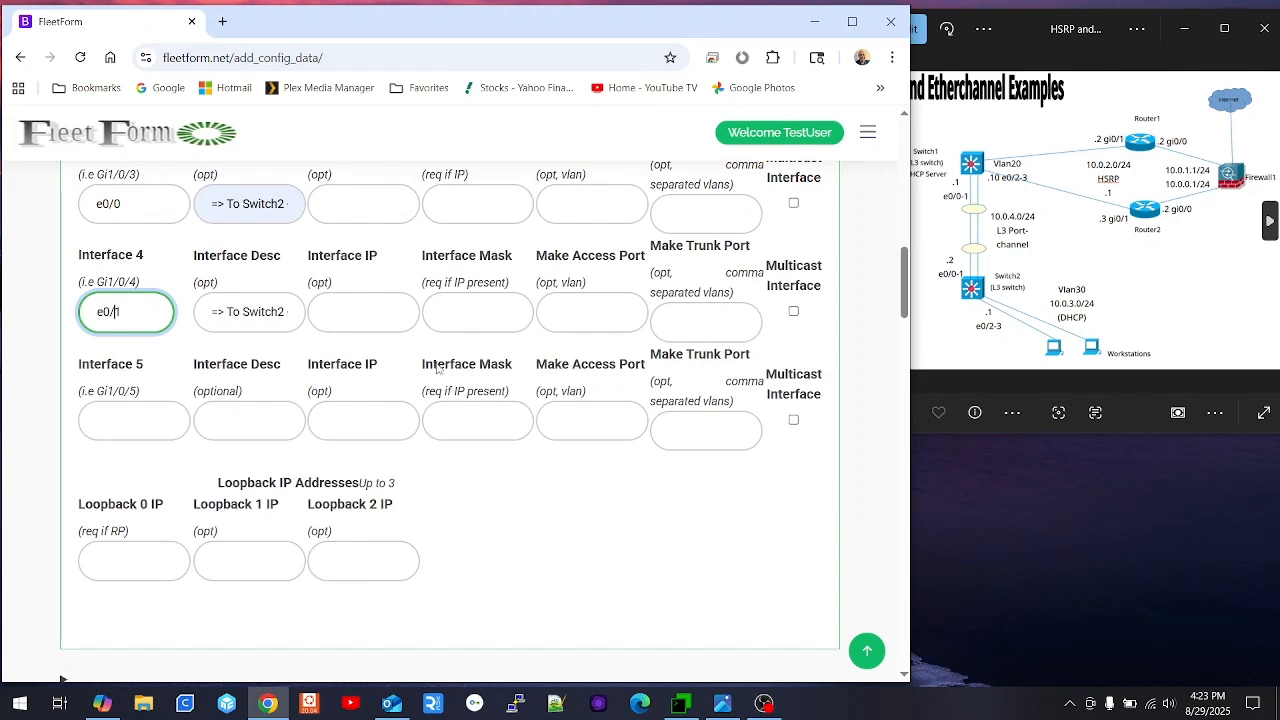
pyautogui.scroll(1, 437, 368)
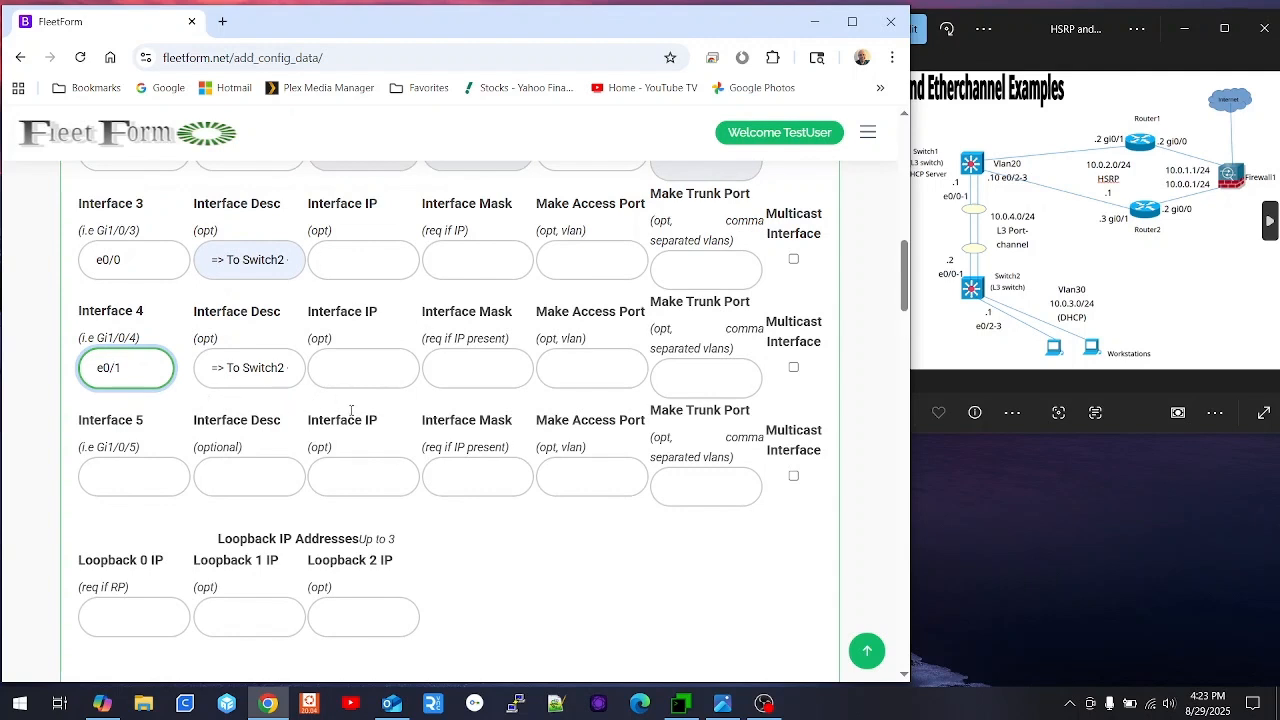
pyautogui.scroll(-2, 428, 401)
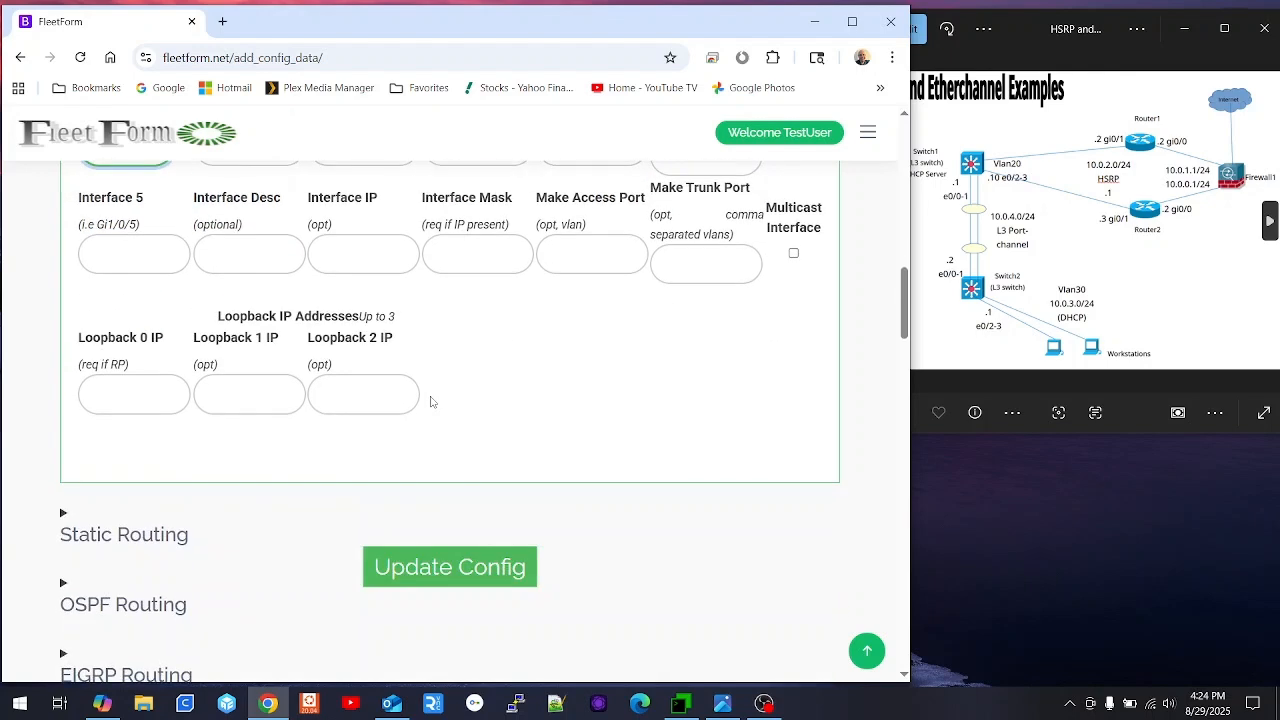
pyautogui.click(443, 567)
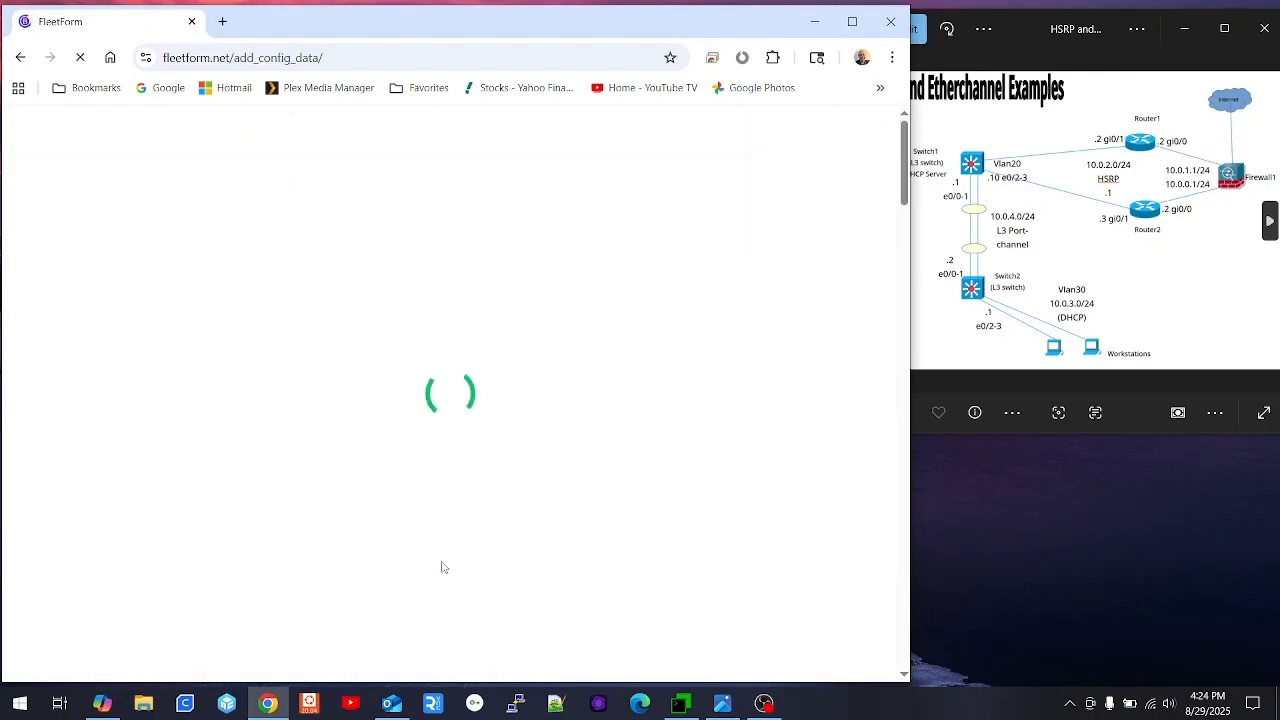
# - Switch the Photos viewer from the EIGRP image back to the HSRP and Etherchannel diagram
pyautogui.scroll(-4, 426, 452)
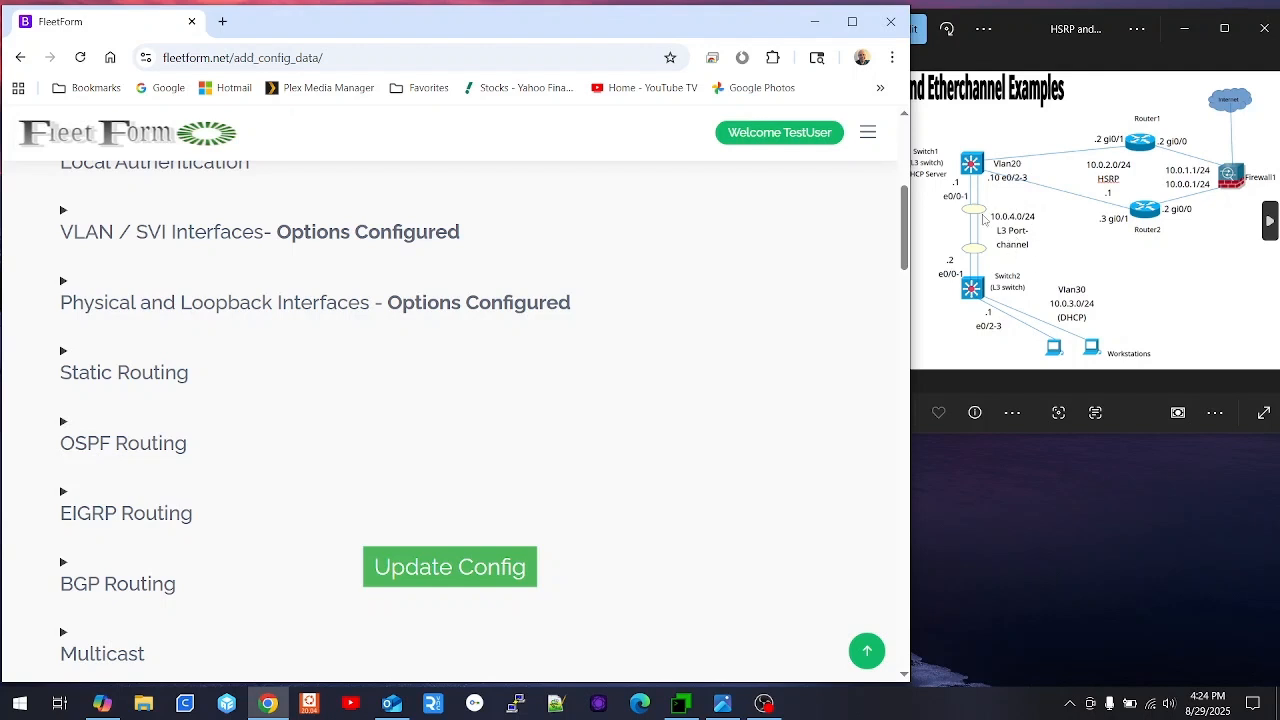
pyautogui.click(936, 180)
pyautogui.click(883, 220)
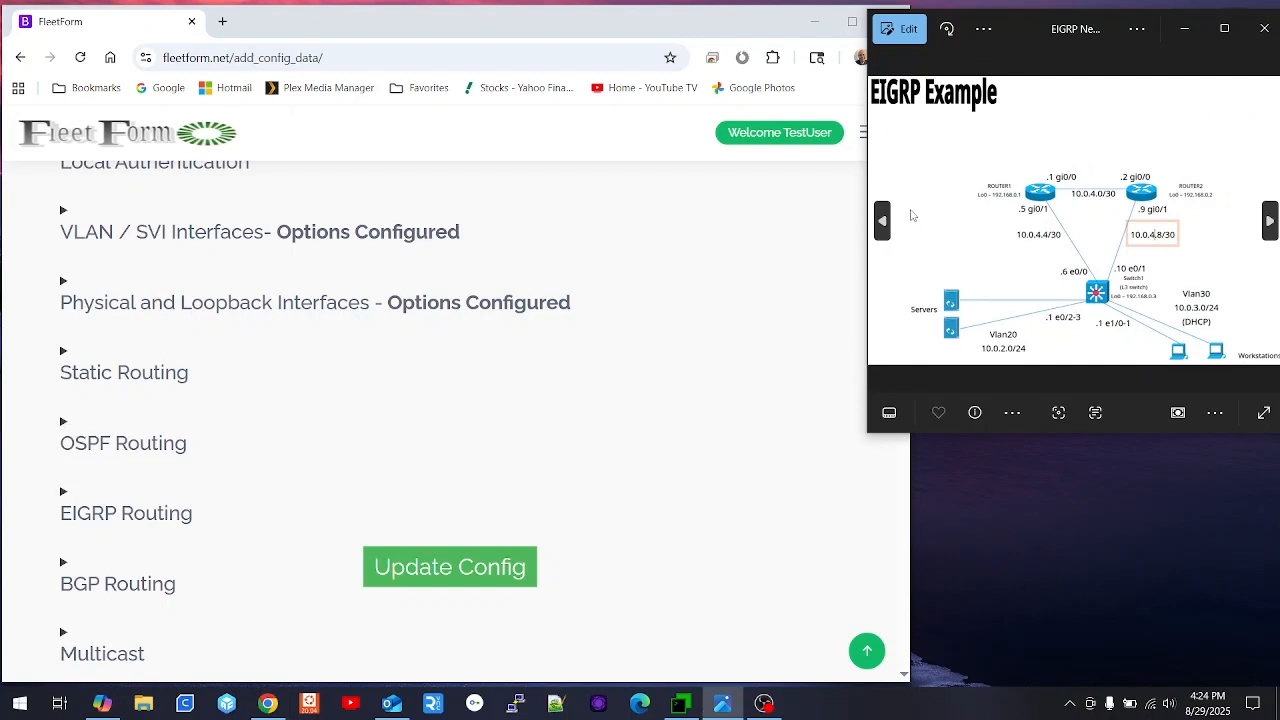
pyautogui.click(1269, 222)
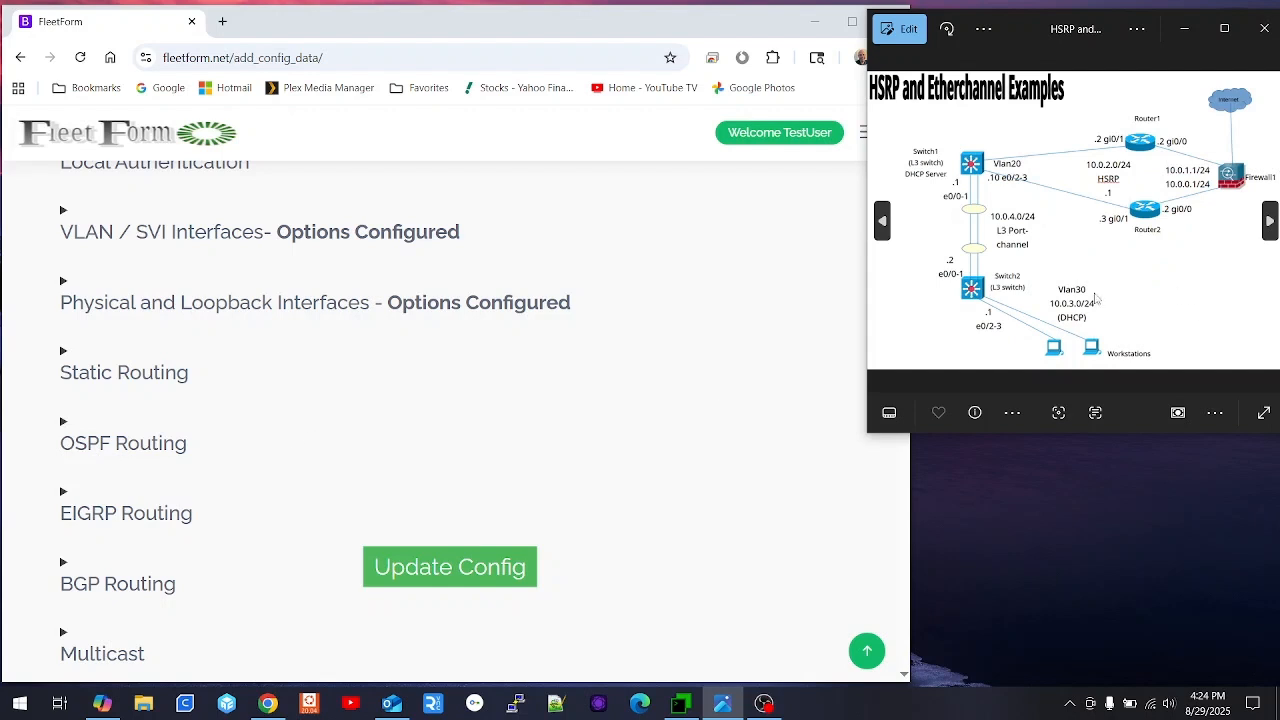
pyautogui.scroll(-2, 231, 491)
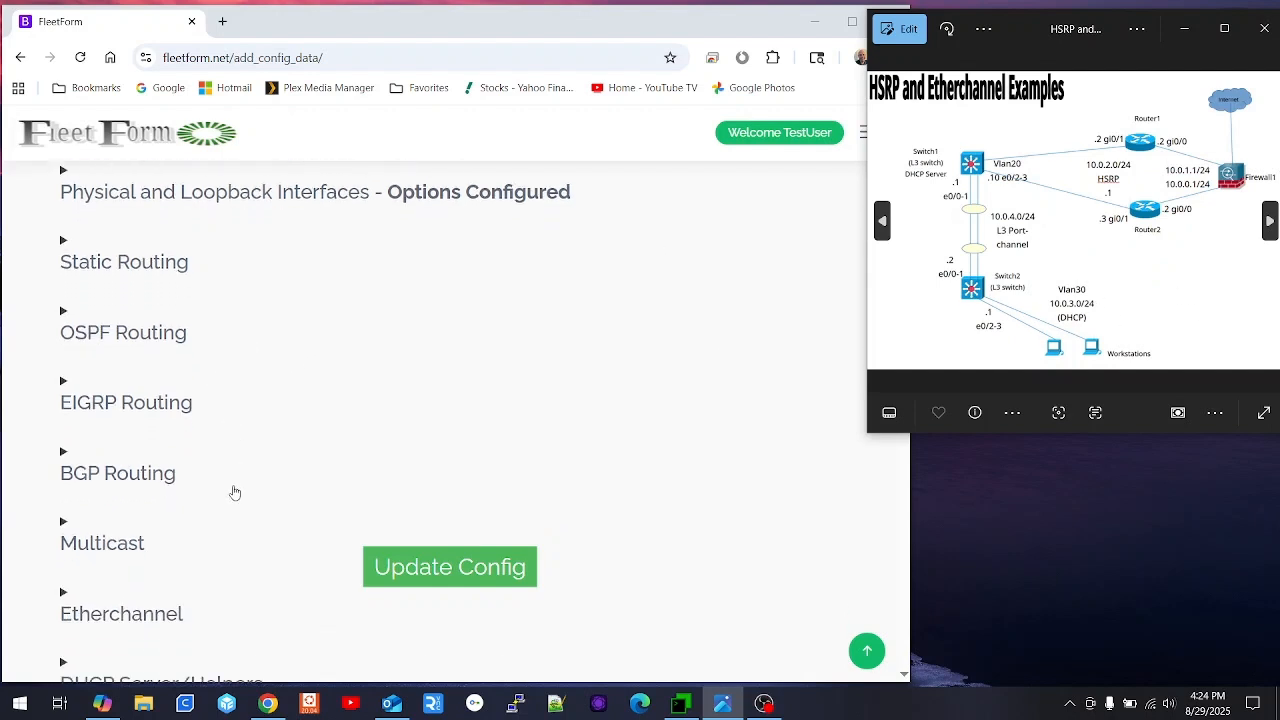
pyautogui.scroll(-2, 288, 407)
# - Choose e0/0 and e0/1 as the Etherchannel 1 member interfaces
pyautogui.click(159, 353)
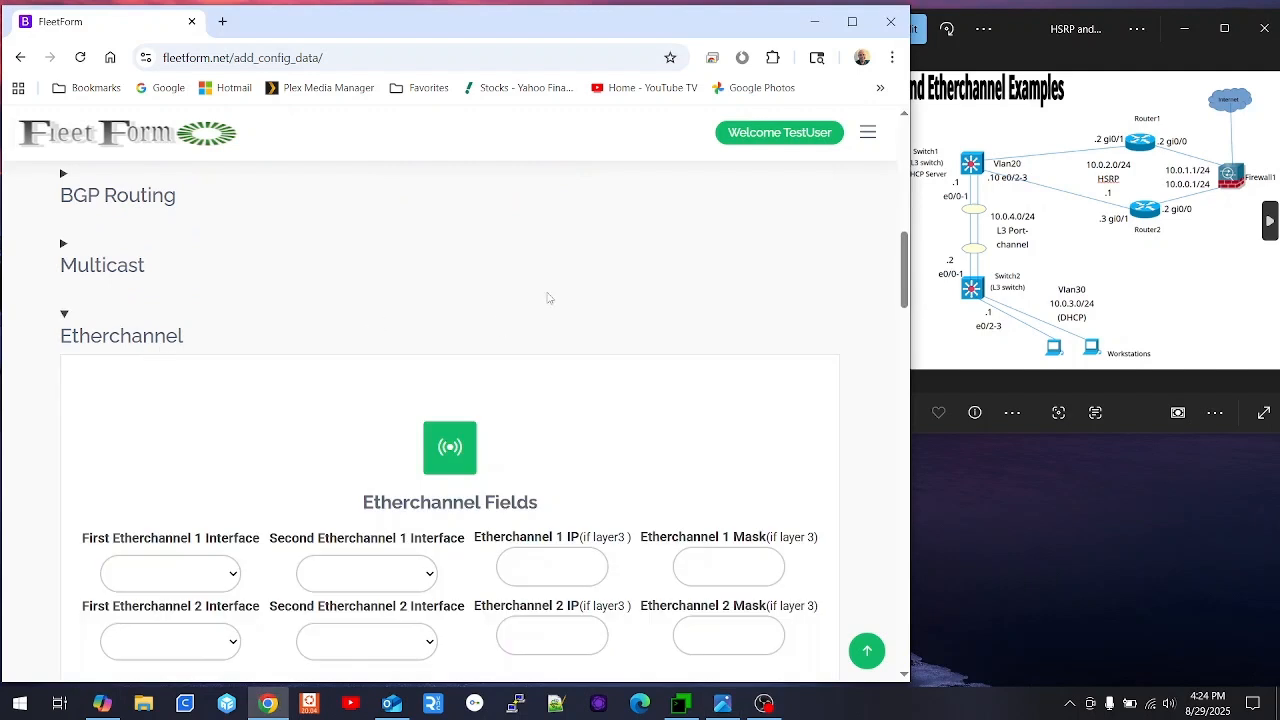
pyautogui.scroll(-3, 415, 272)
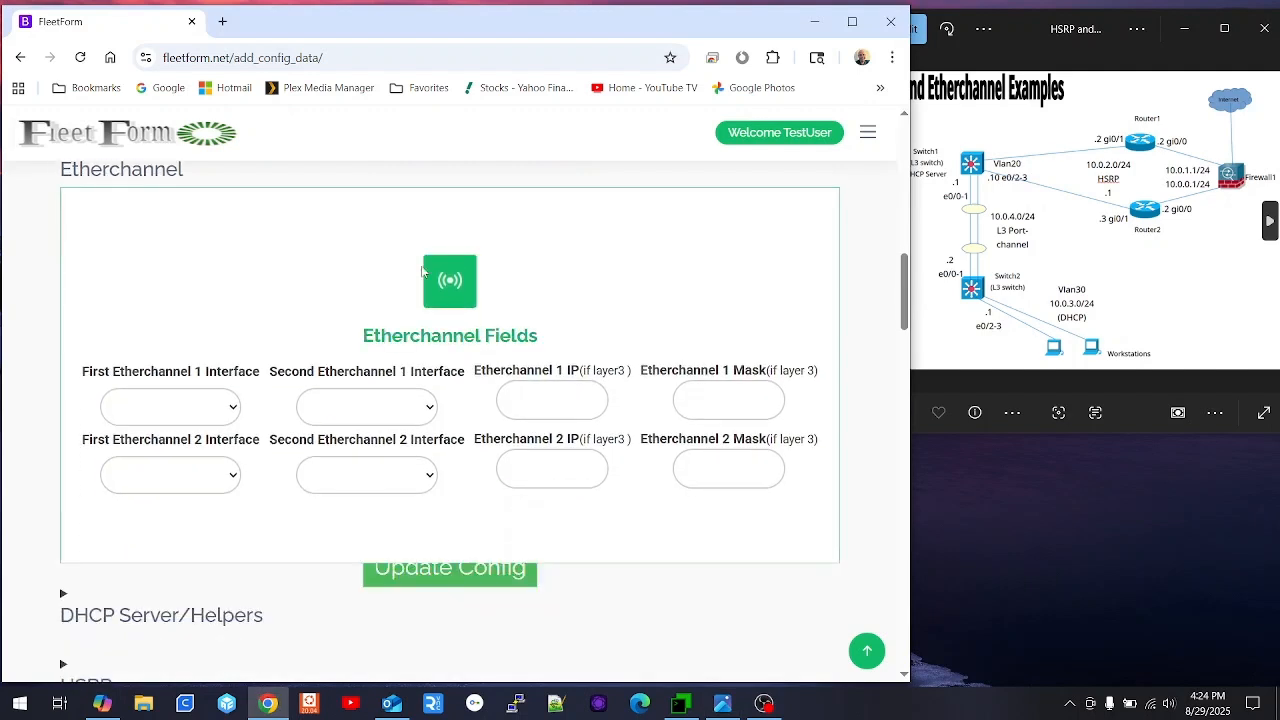
pyautogui.click(230, 414)
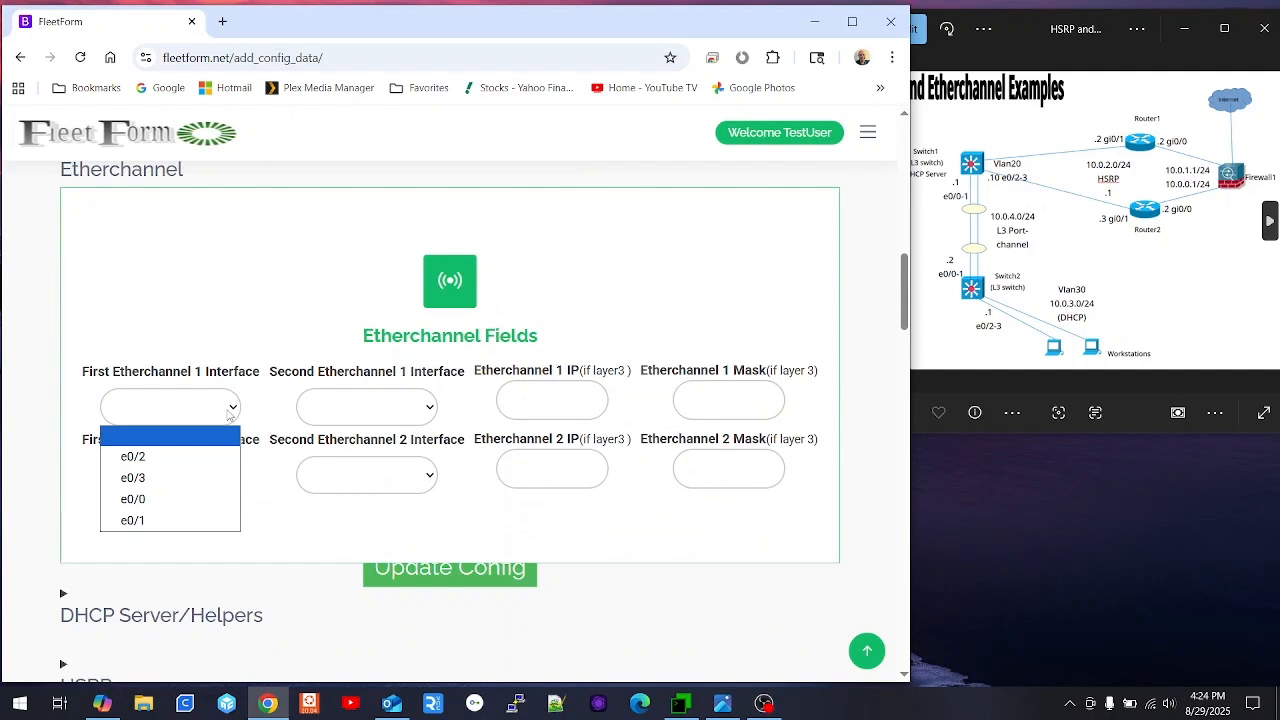
pyautogui.click(174, 499)
pyautogui.click(432, 407)
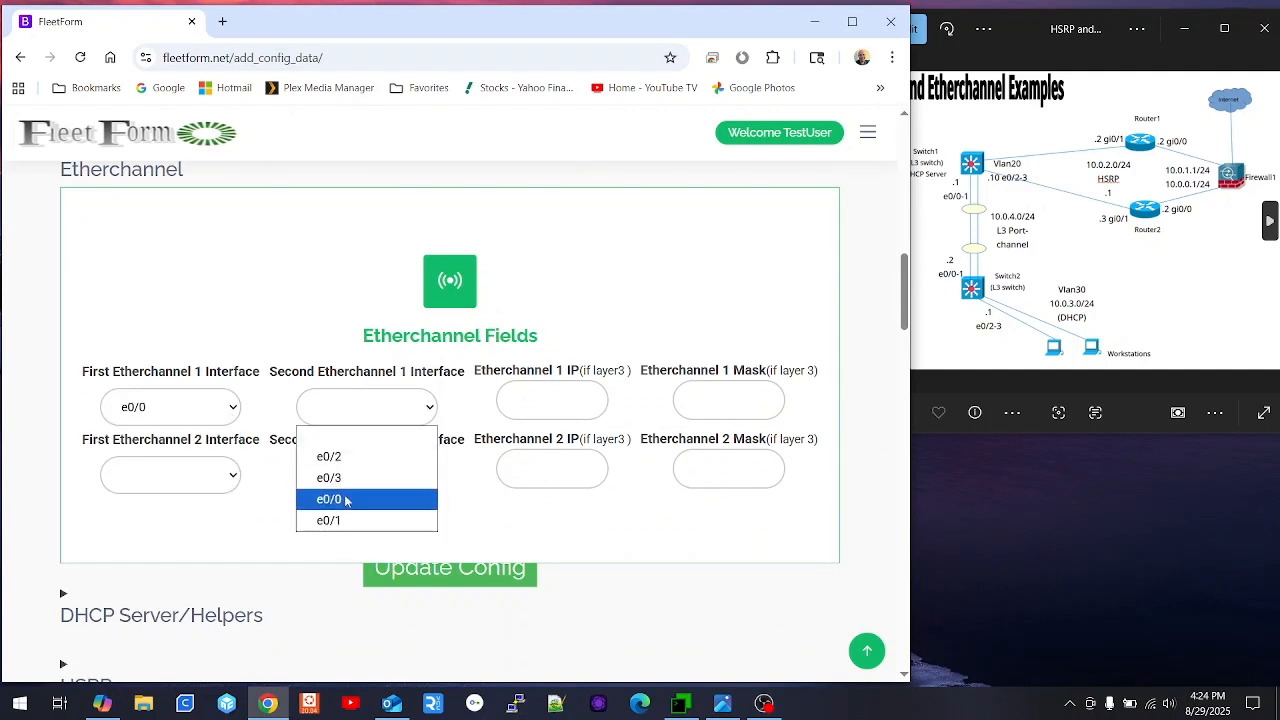
pyautogui.click(388, 515)
# - Give Etherchannel 1 IP 10.0.4.1 with mask 255.255.255.0 and update the config
pyautogui.click(548, 401)
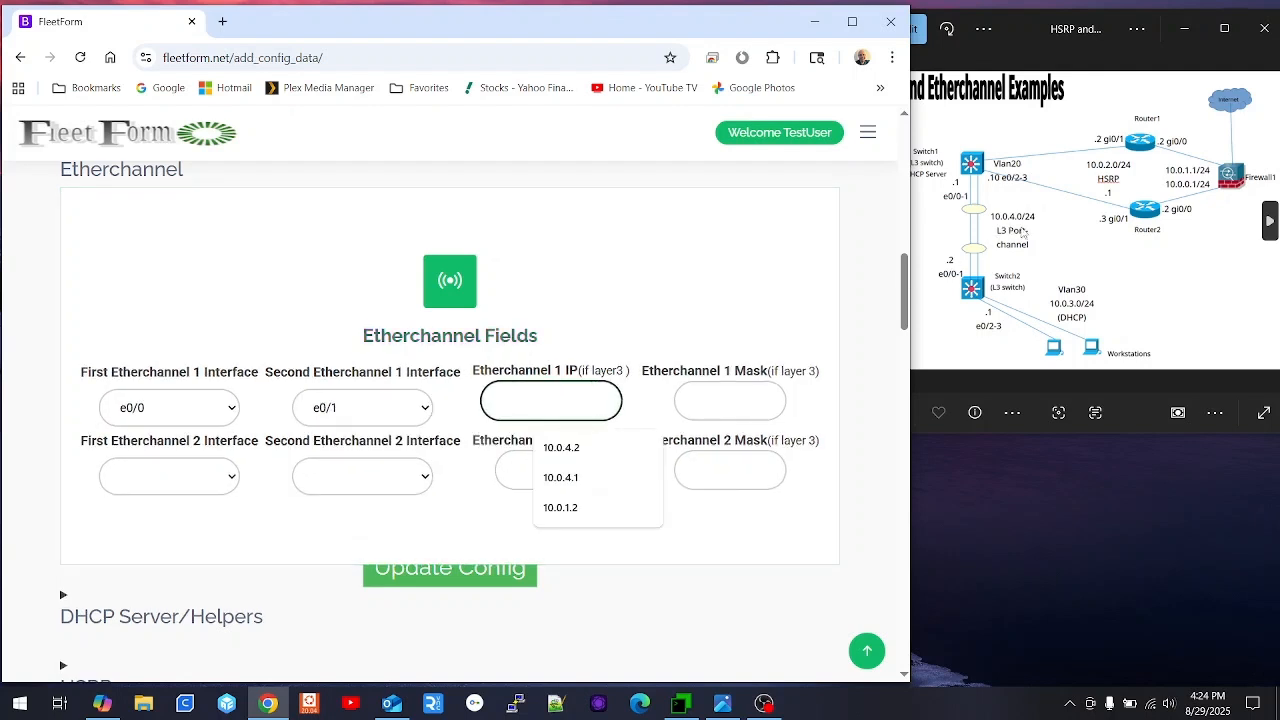
pyautogui.click(545, 396)
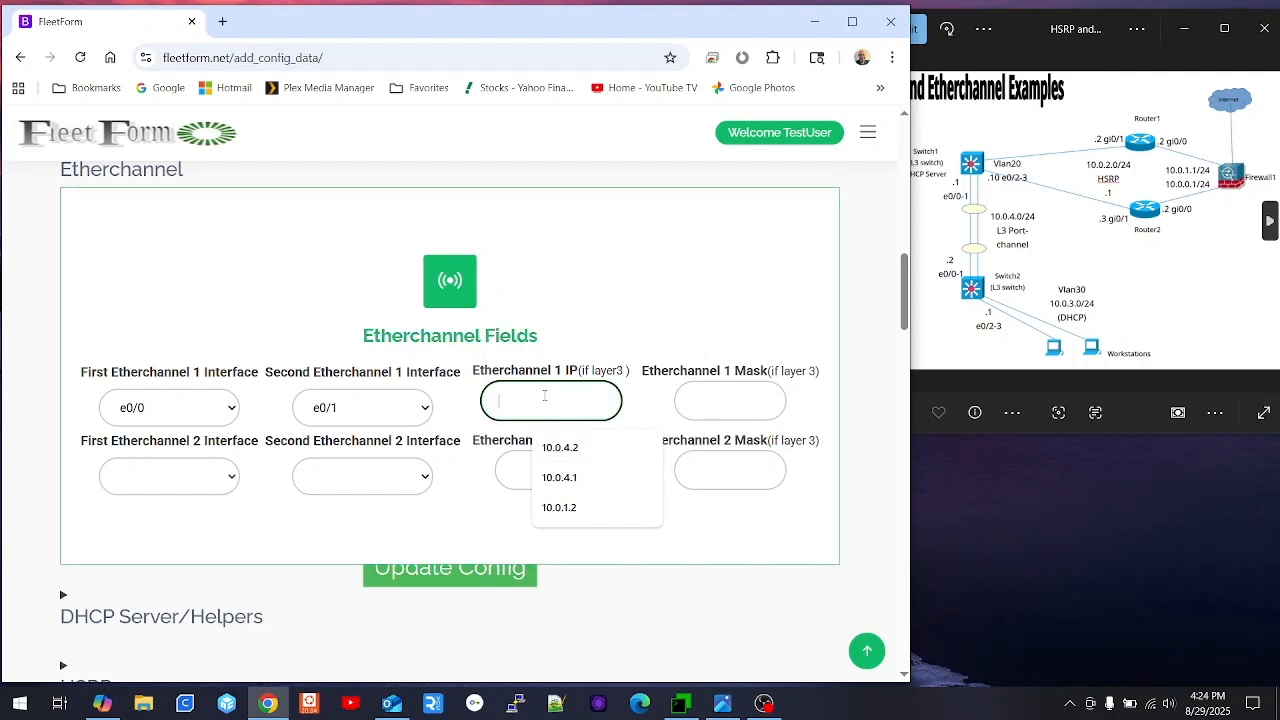
pyautogui.write('10.0.4.1')
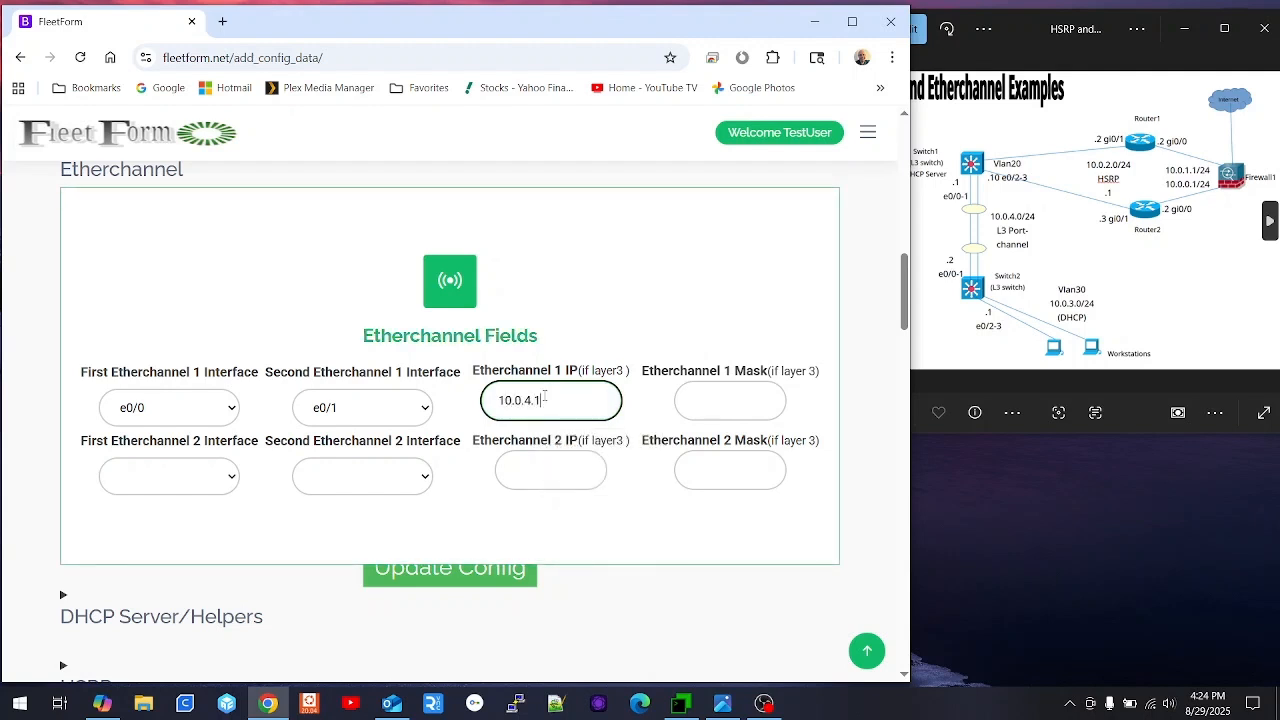
pyautogui.press('Tab')
pyautogui.write('25')
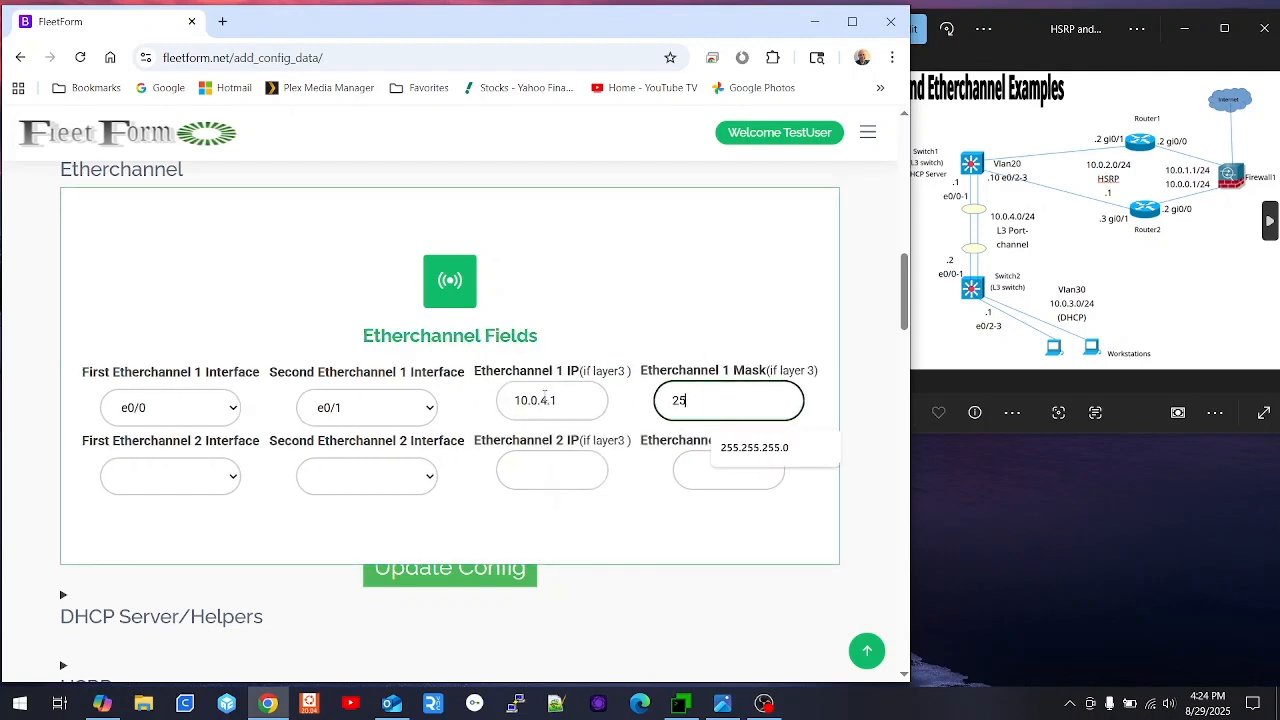
pyautogui.write('5')
pyautogui.press('Down')
pyautogui.press('Tab')
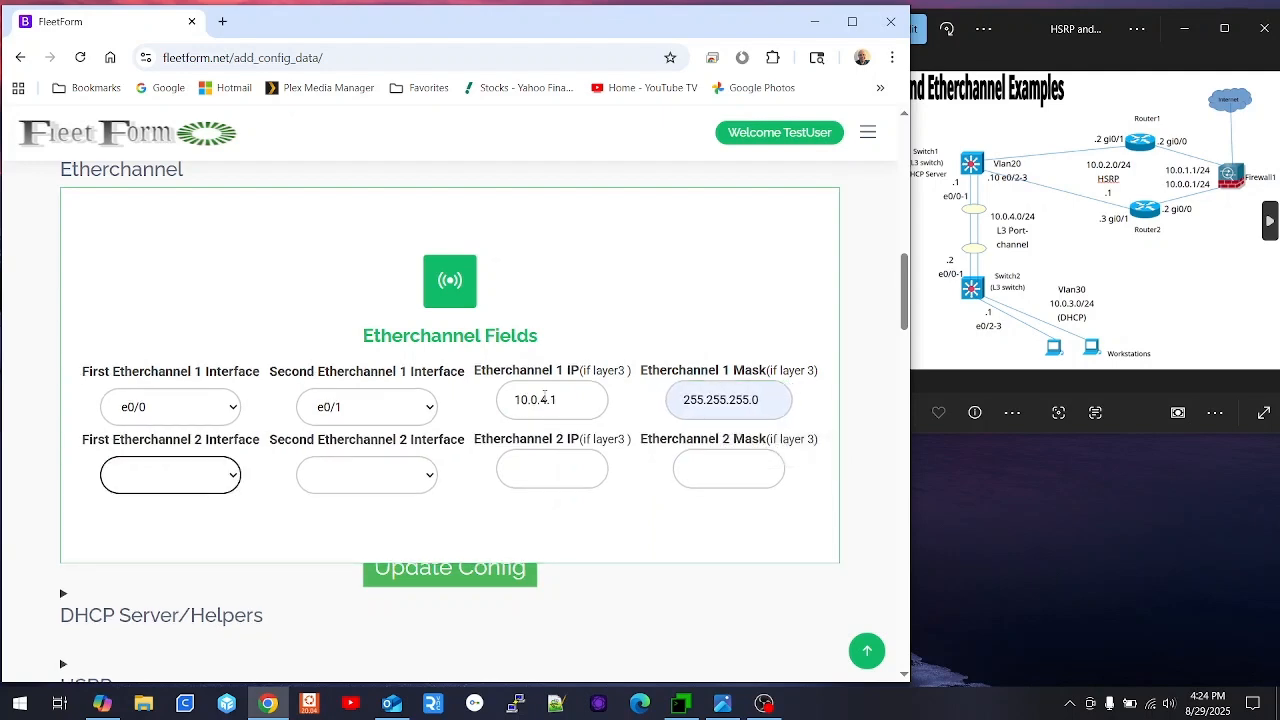
pyautogui.scroll(-1, 338, 532)
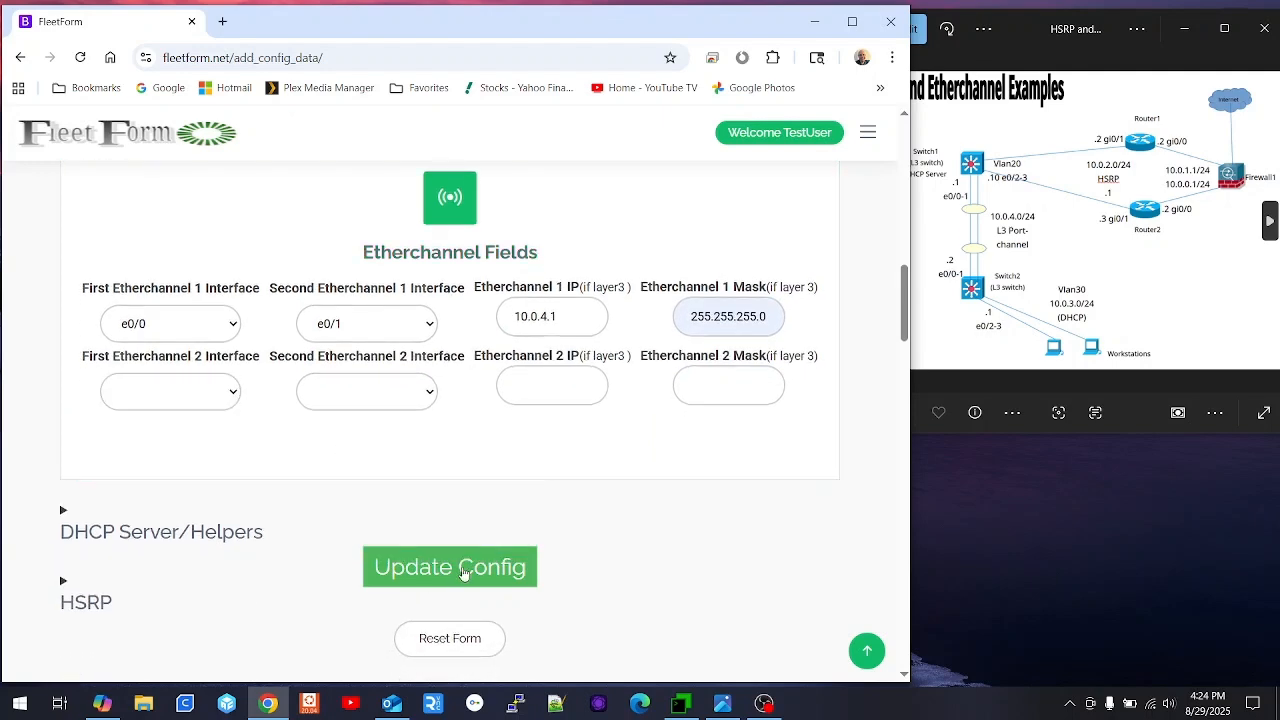
pyautogui.click(460, 571)
pyautogui.scroll(-7, 445, 520)
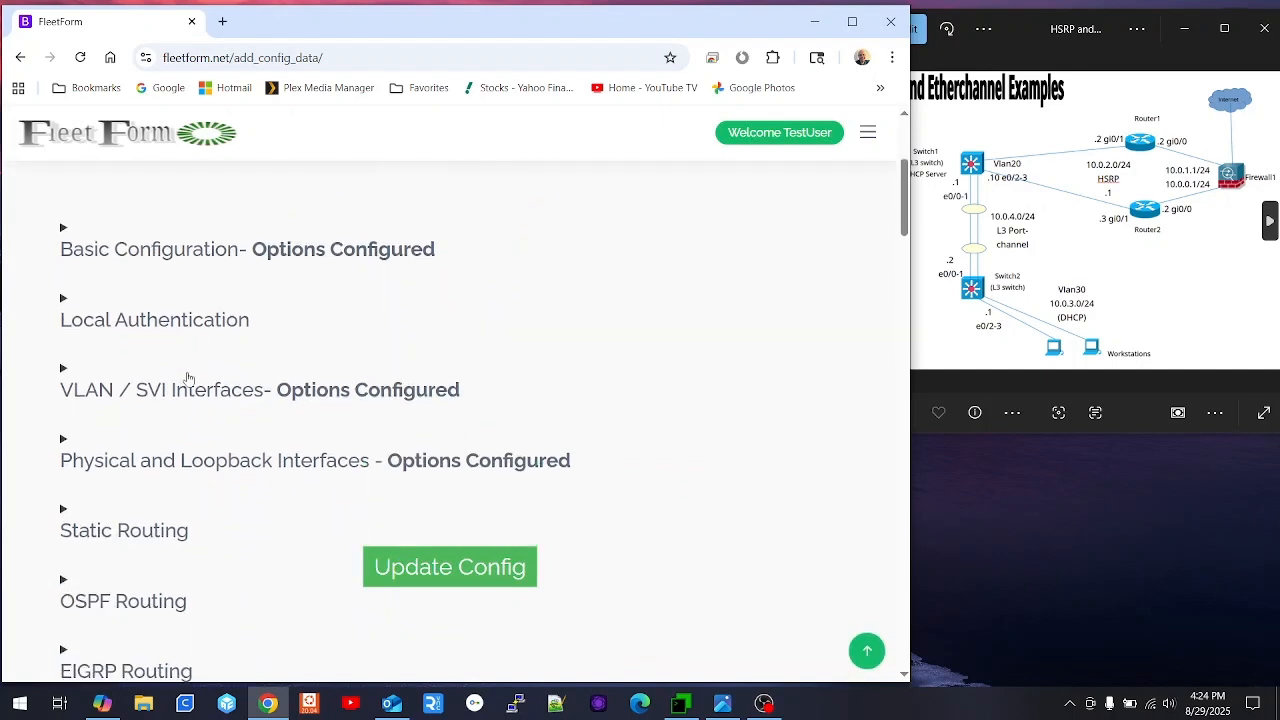
# - Name the DHCP pool Workstations and exclude addresses 10.0.3.1 through 10.0.3.9
pyautogui.scroll(-1, 174, 505)
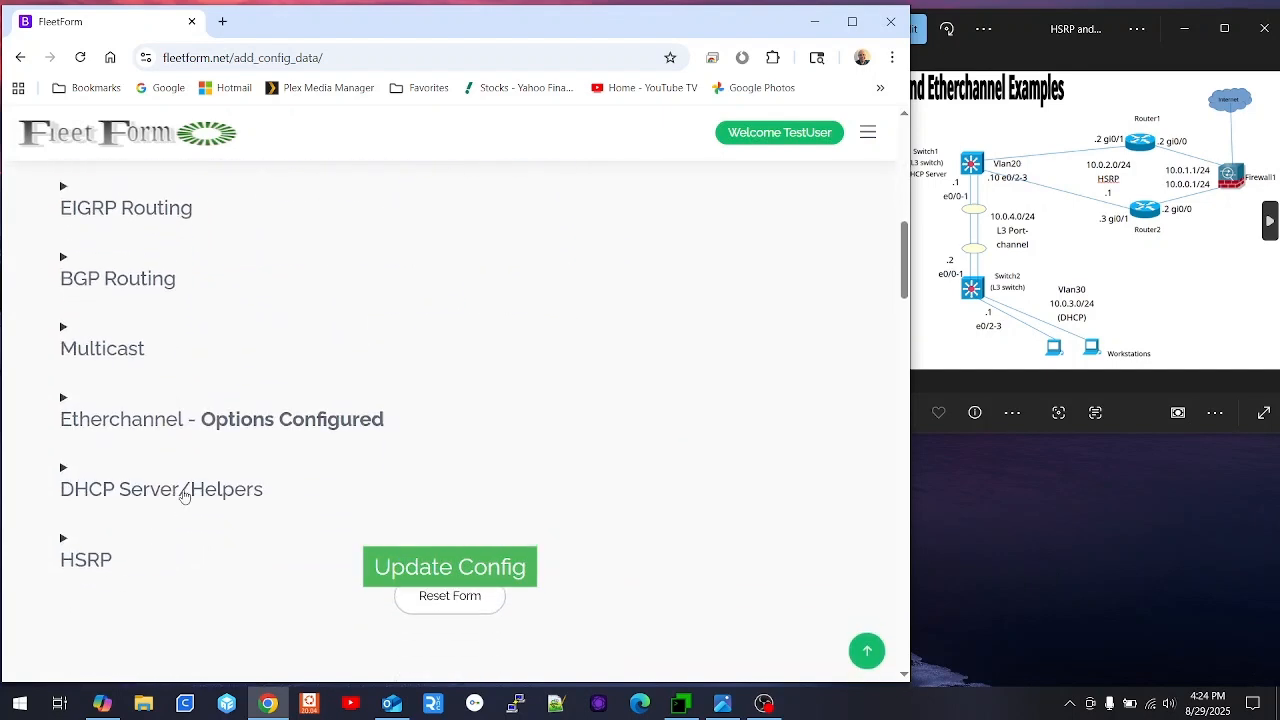
pyautogui.click(183, 489)
pyautogui.scroll(-3, 196, 464)
pyautogui.click(138, 457)
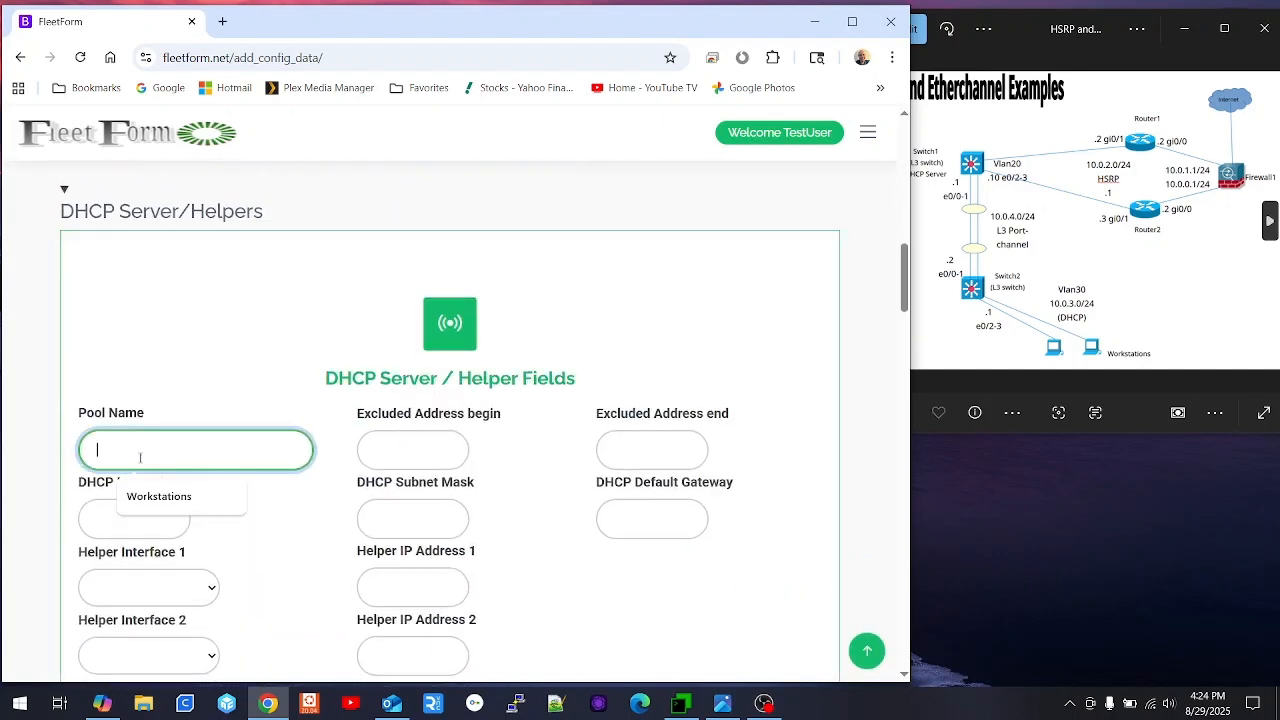
pyautogui.click(140, 494)
pyautogui.click(416, 449)
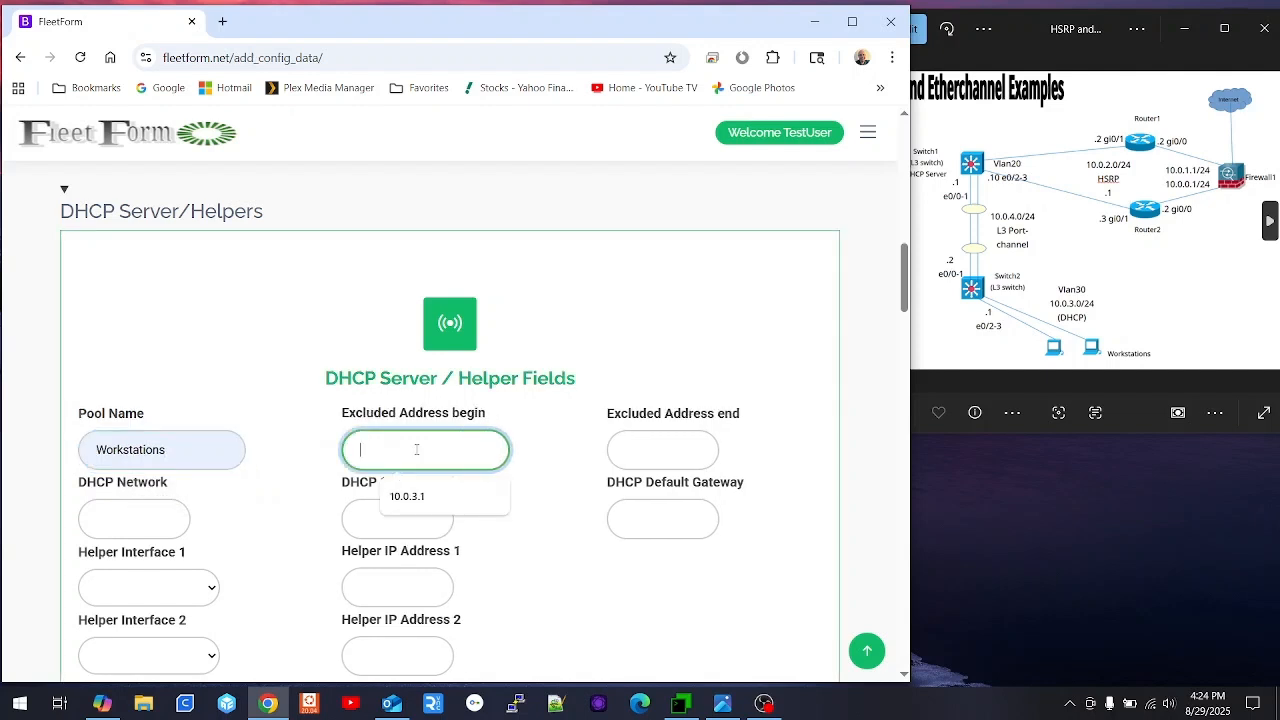
pyautogui.click(422, 500)
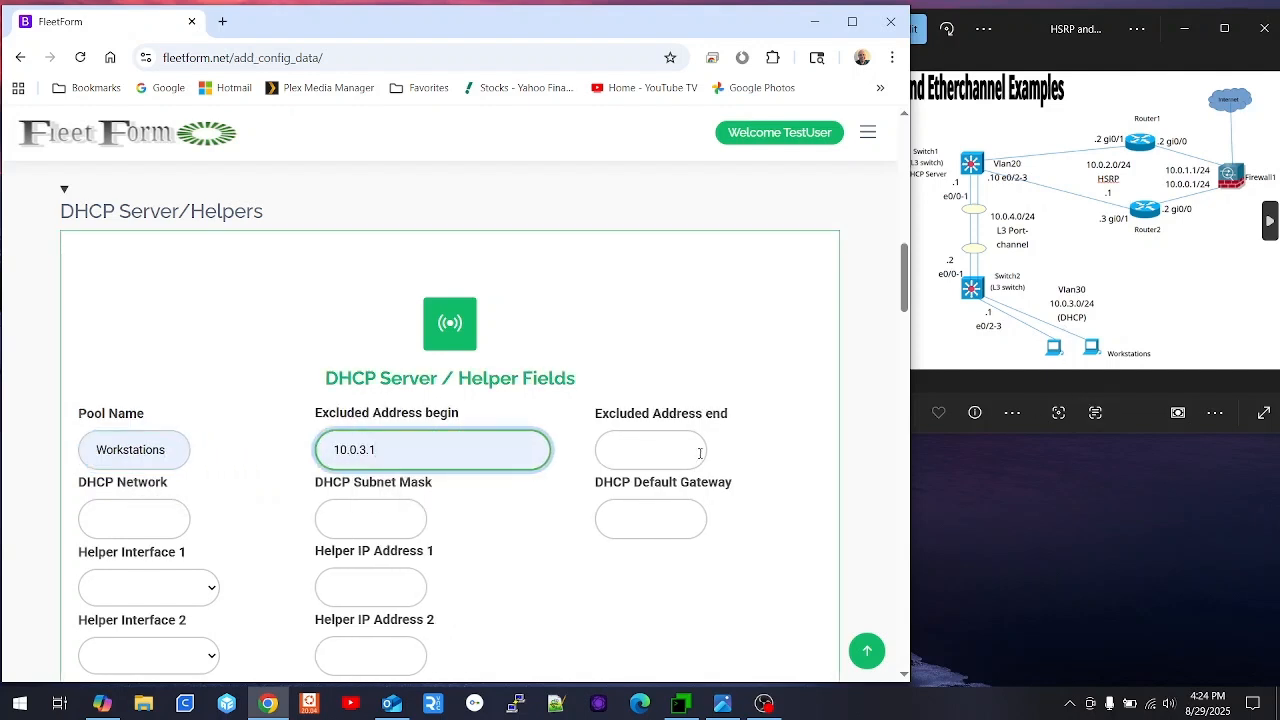
pyautogui.moveTo(708, 454); pyautogui.dragTo(616, 459)
pyautogui.click(623, 448)
pyautogui.click(625, 500)
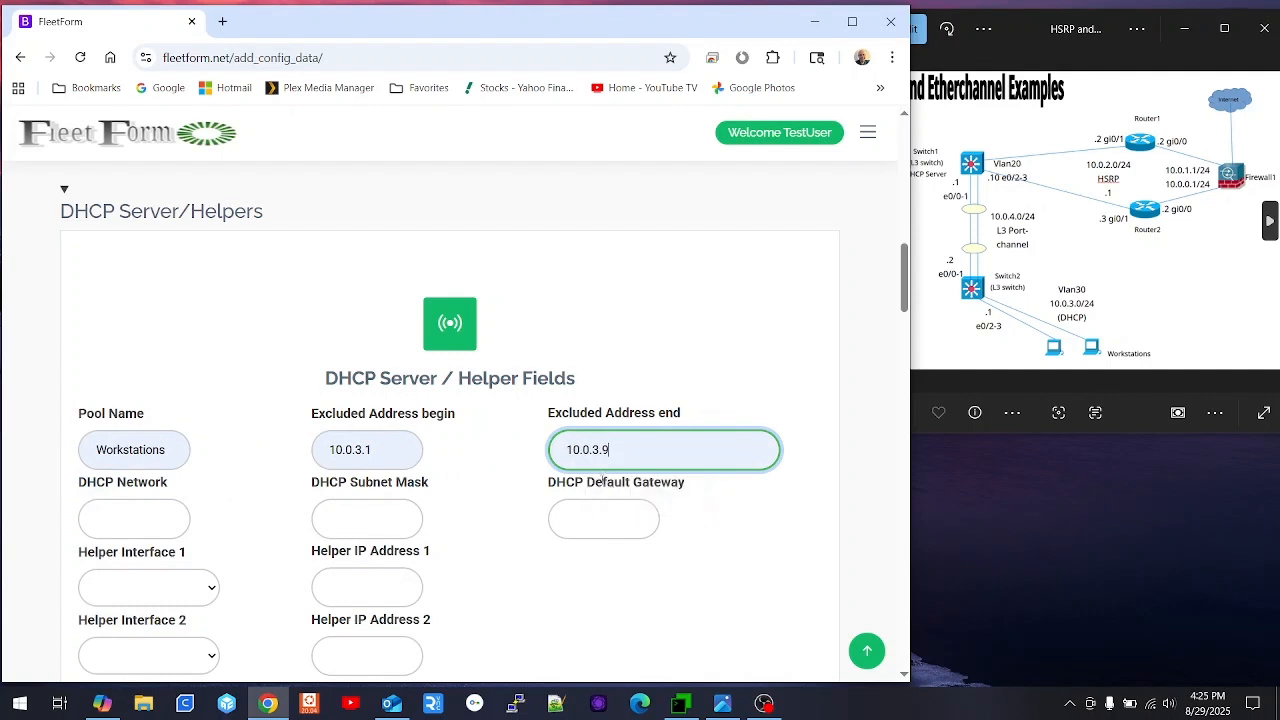
# - Set DHCP network 10.0.3.0, mask 255.255.255.0, gateway 10.0.3.1, and update the config
pyautogui.click(120, 518)
pyautogui.click(162, 566)
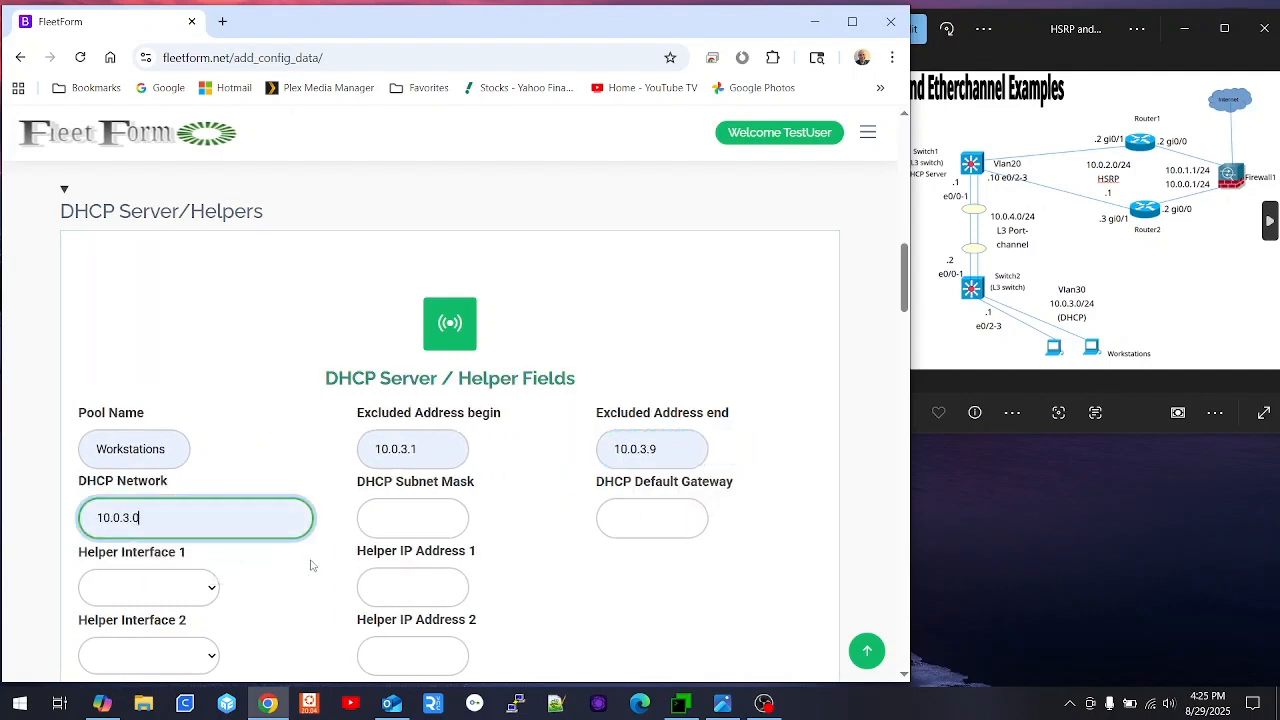
pyautogui.click(412, 518)
pyautogui.click(437, 567)
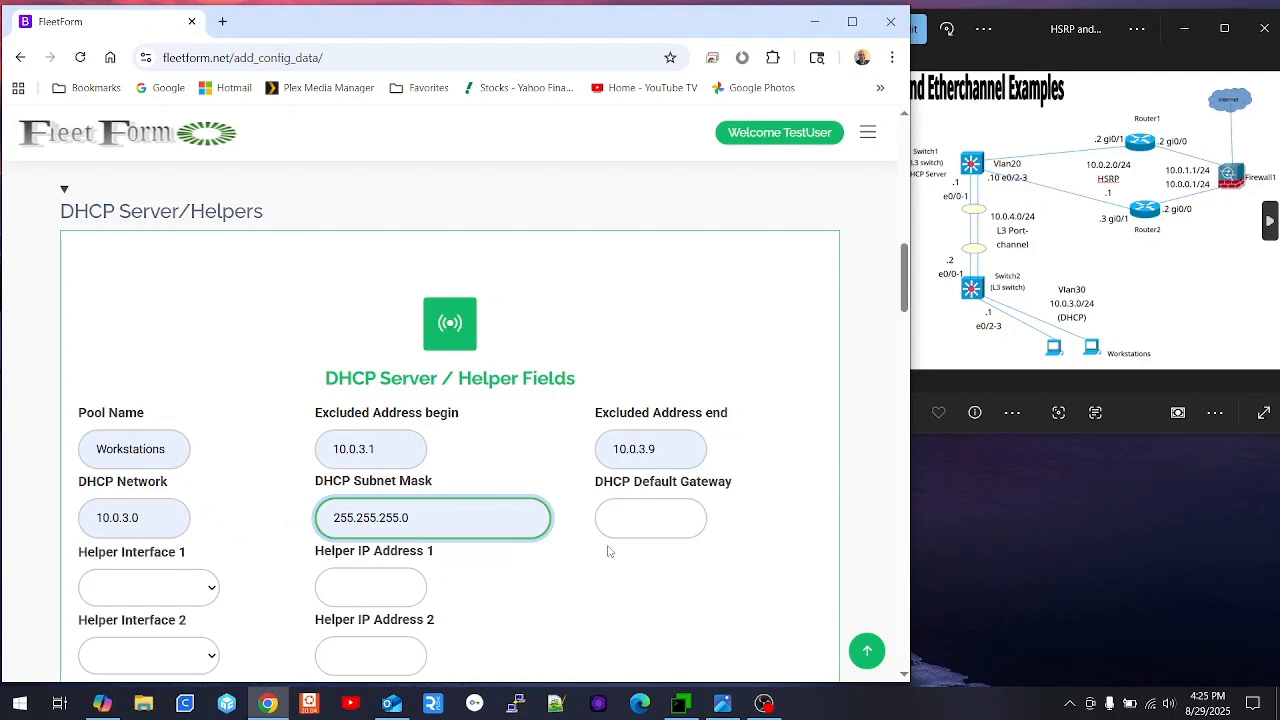
pyautogui.click(645, 522)
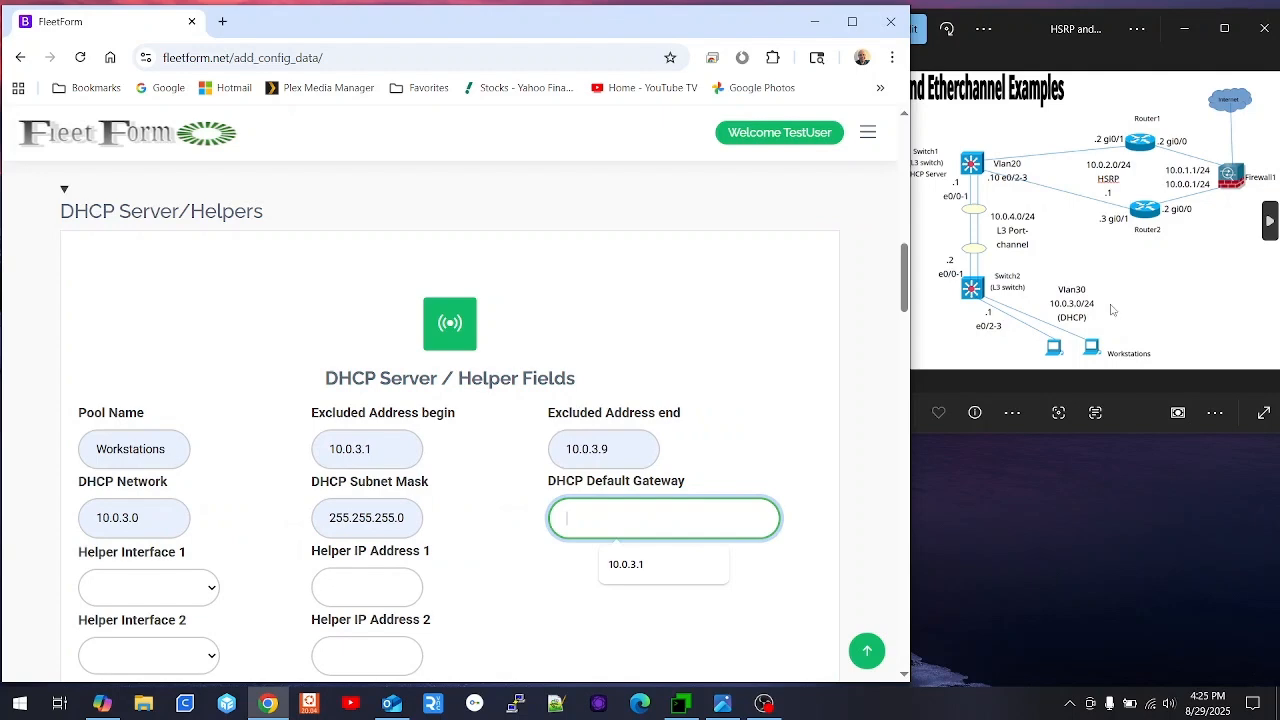
pyautogui.click(640, 566)
pyautogui.scroll(-2, 424, 460)
pyautogui.scroll(-1, 424, 460)
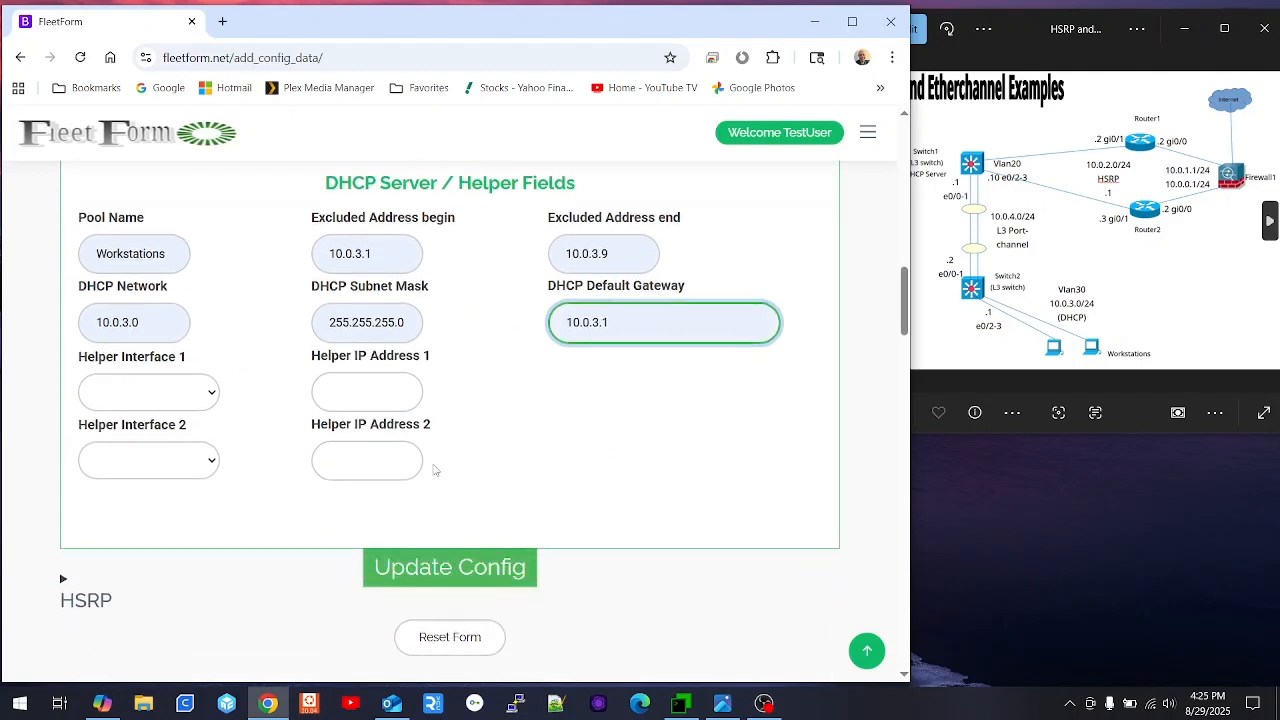
pyautogui.click(449, 572)
pyautogui.scroll(-8, 290, 495)
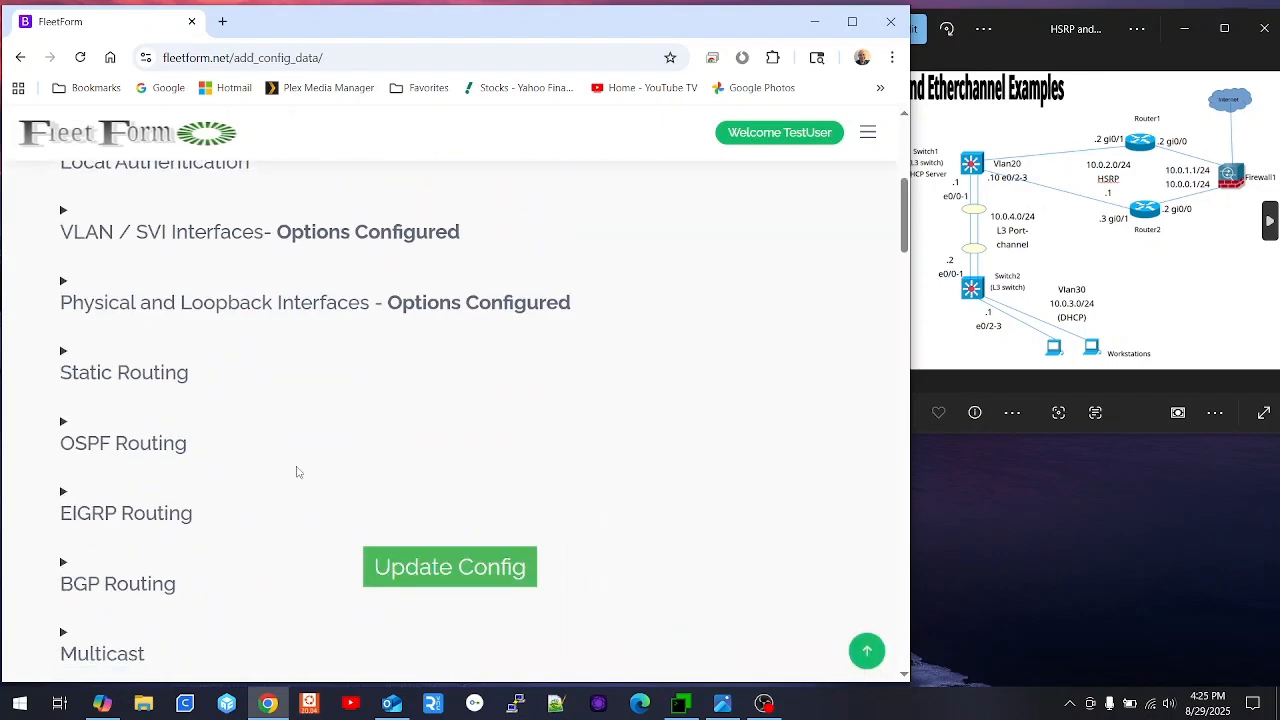
# - Enter global configuration mode (en, conf t) on Switch1's console in MTPuTTY
pyautogui.scroll(-5, 278, 468)
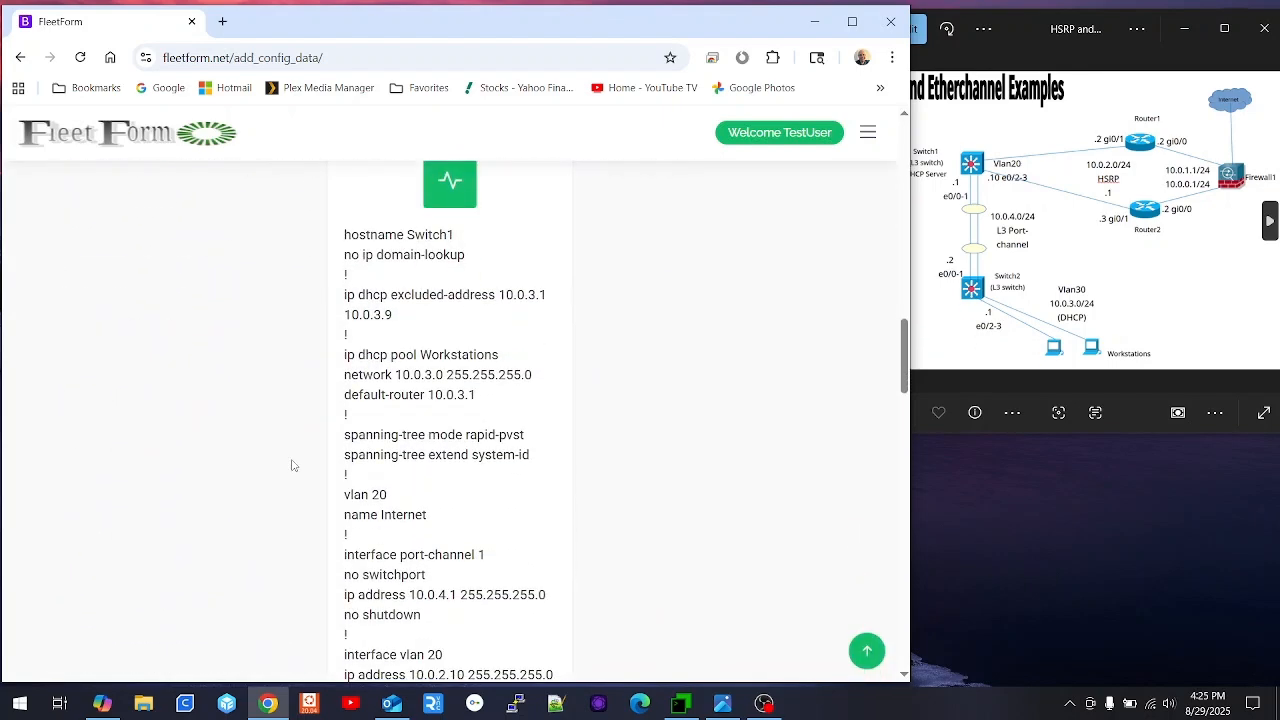
pyautogui.click(680, 703)
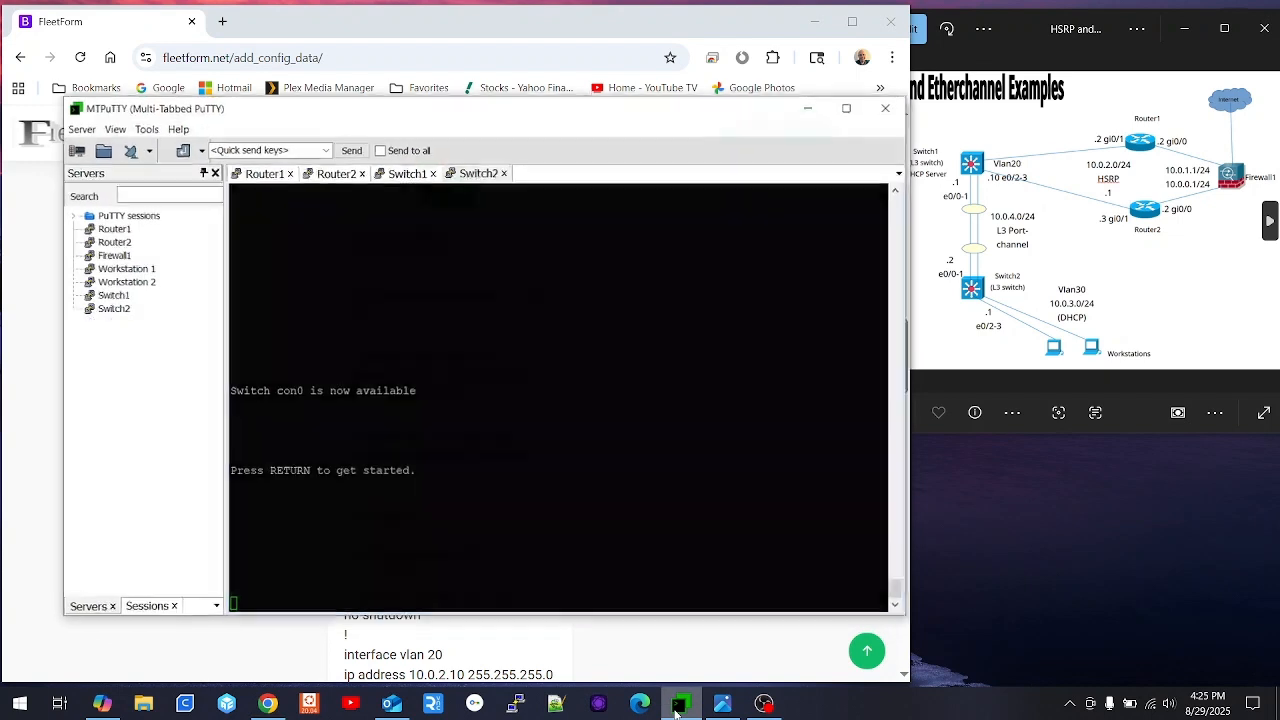
pyautogui.click(405, 170)
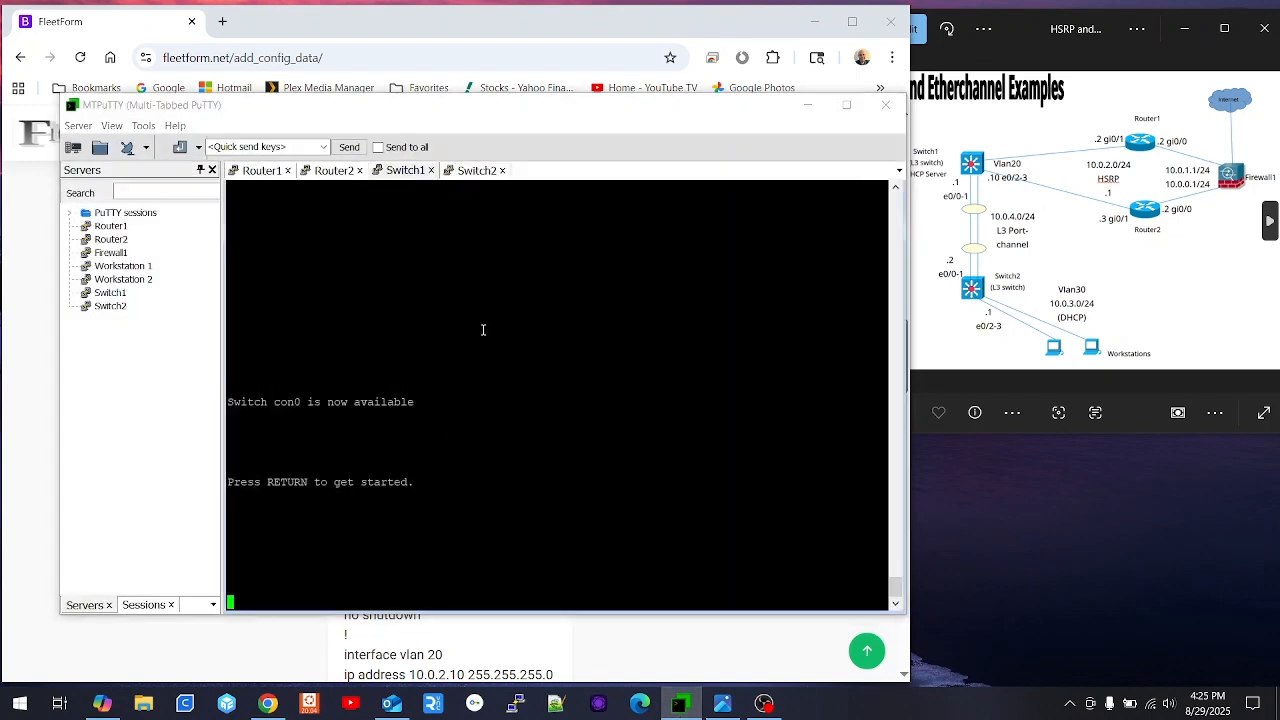
pyautogui.press('Return')
pyautogui.write('en')
pyautogui.press('Return')
pyautogui.write('conf t')
pyautogui.press('Return')
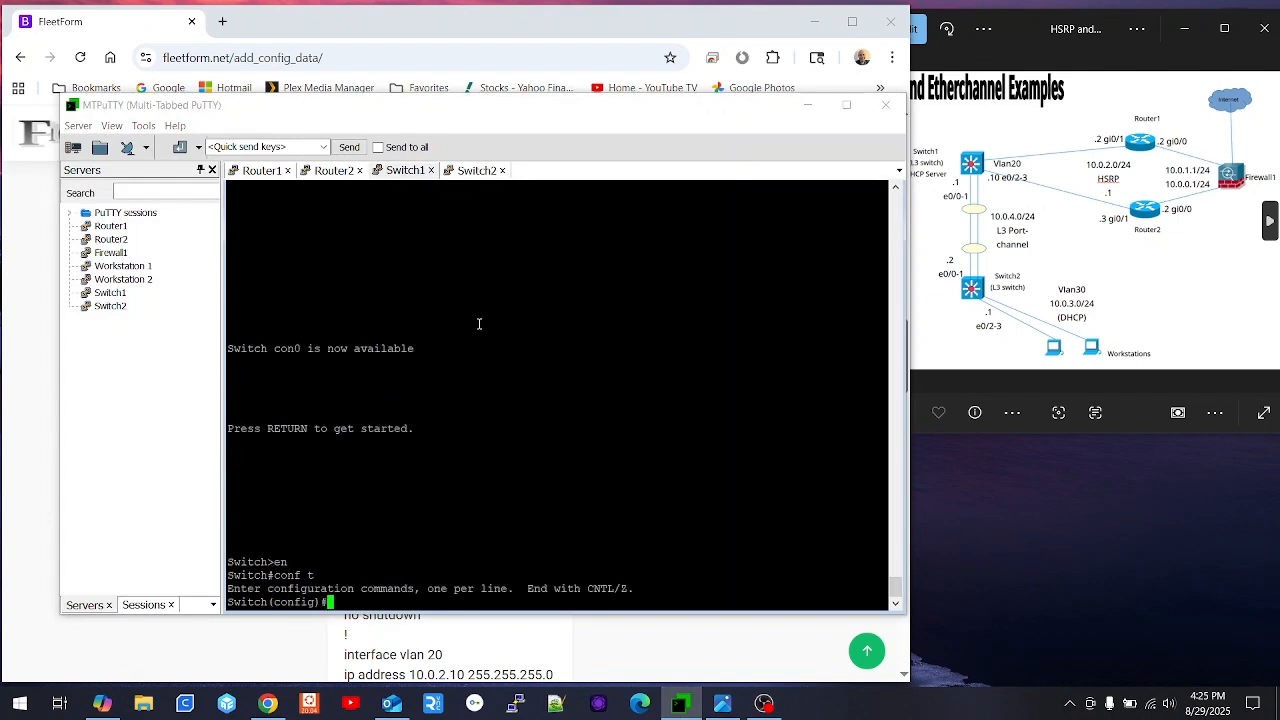
# - Copy the generated config from hostname Switch1 down and paste it into Switch1's console
pyautogui.click(578, 37)
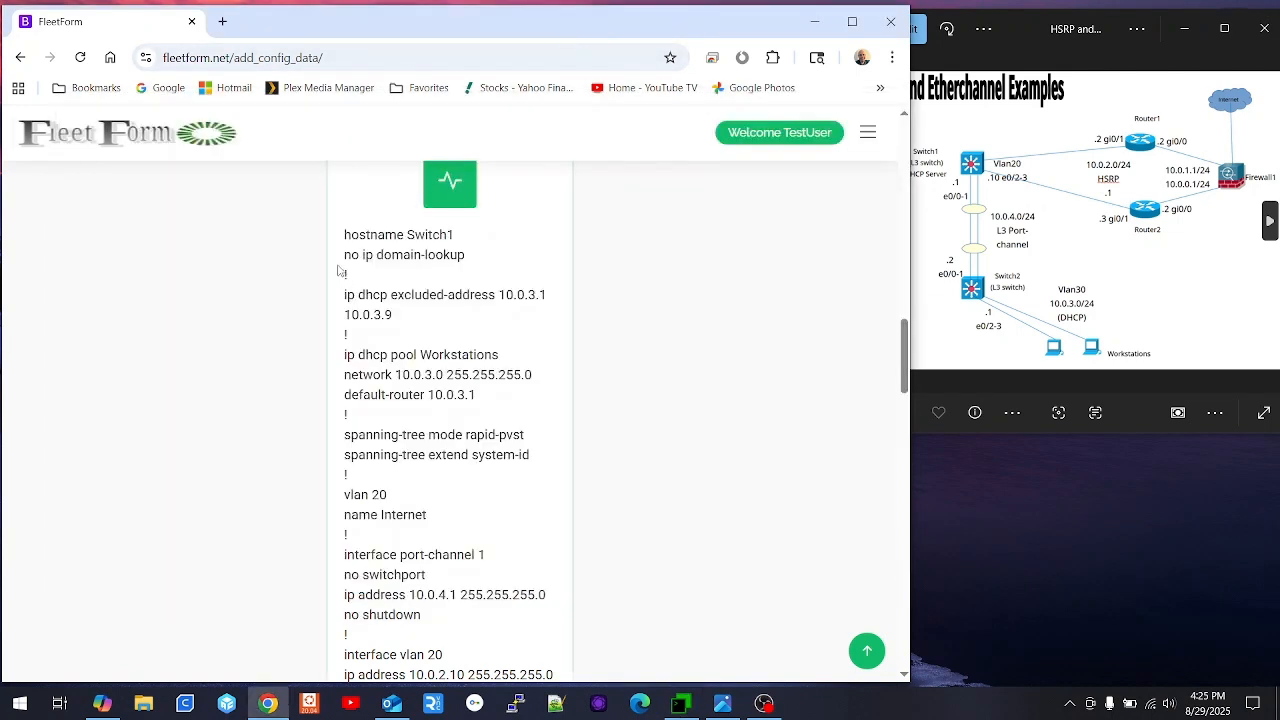
pyautogui.moveTo(340, 238); pyautogui.dragTo(533, 546)
pyautogui.rightClick(384, 480)
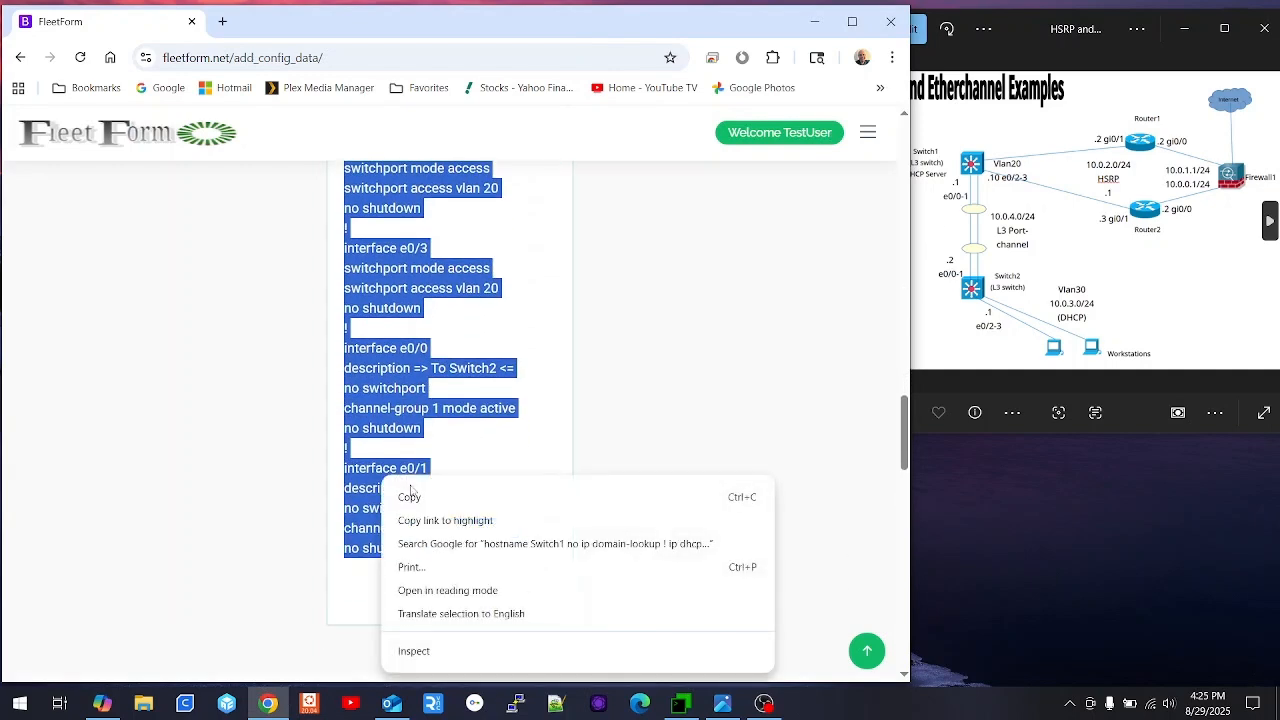
pyautogui.click(408, 496)
pyautogui.click(681, 703)
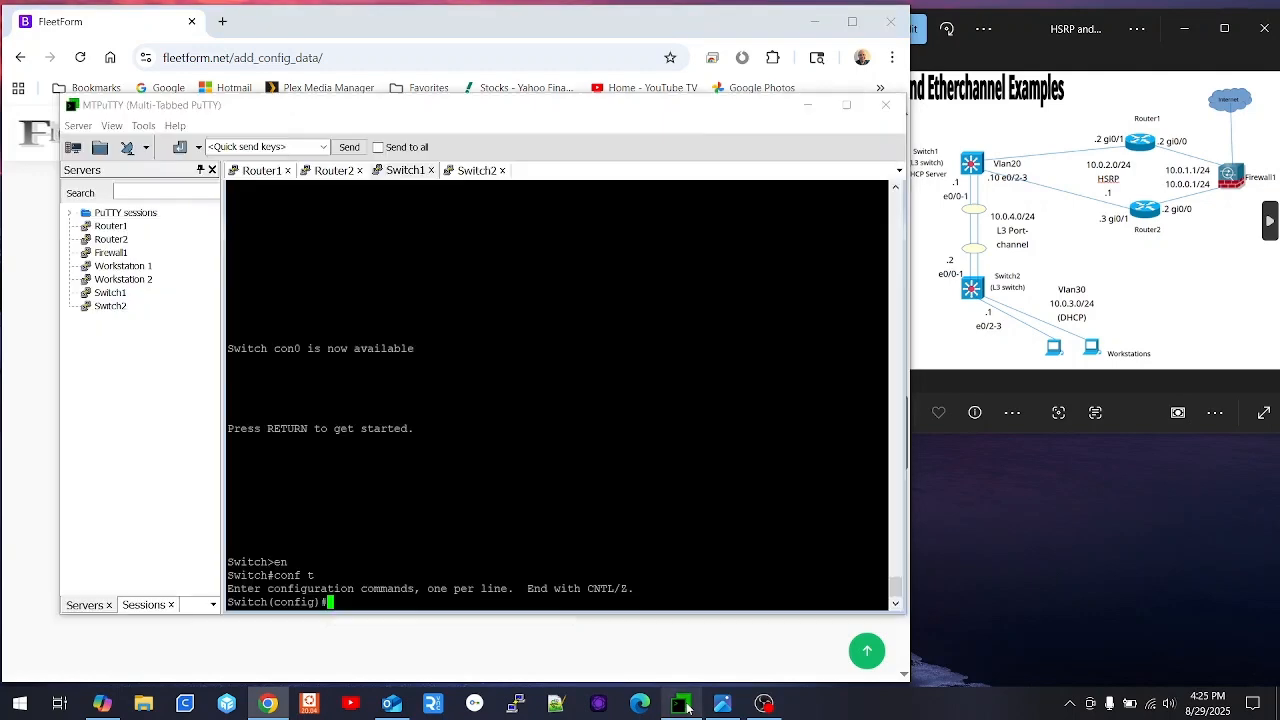
pyautogui.rightClick(516, 414)
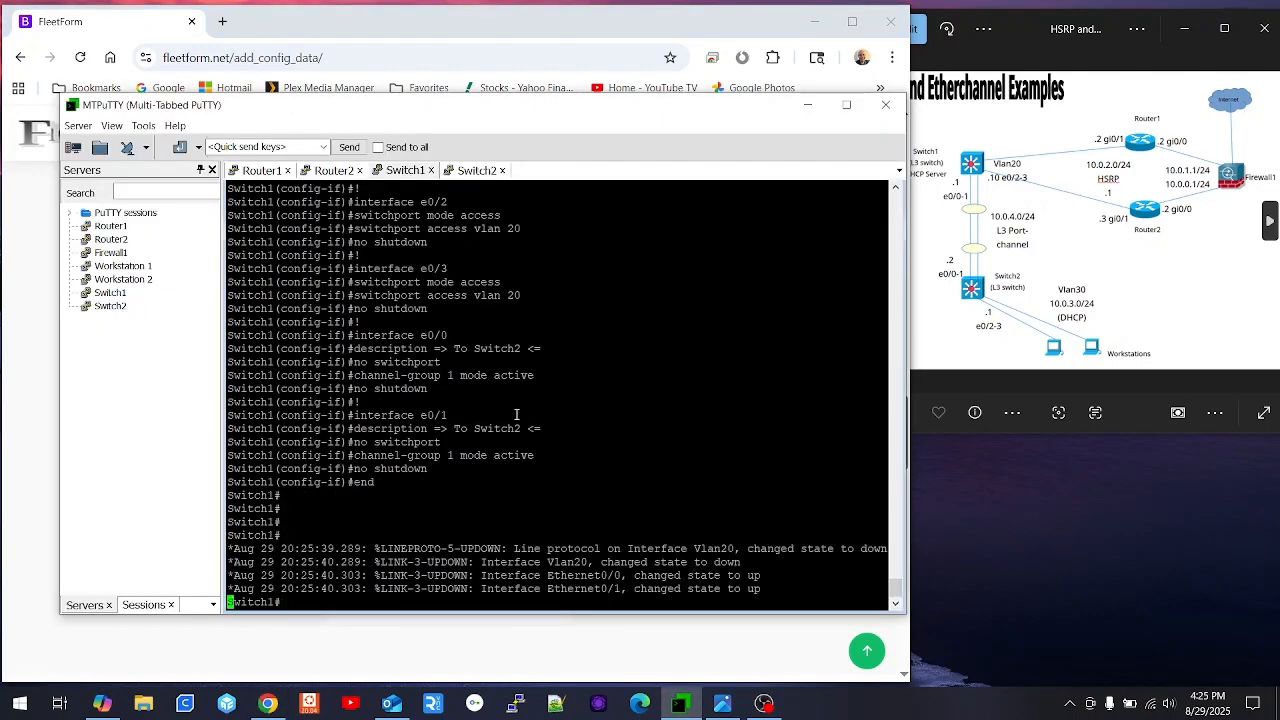
pyautogui.click(808, 105)
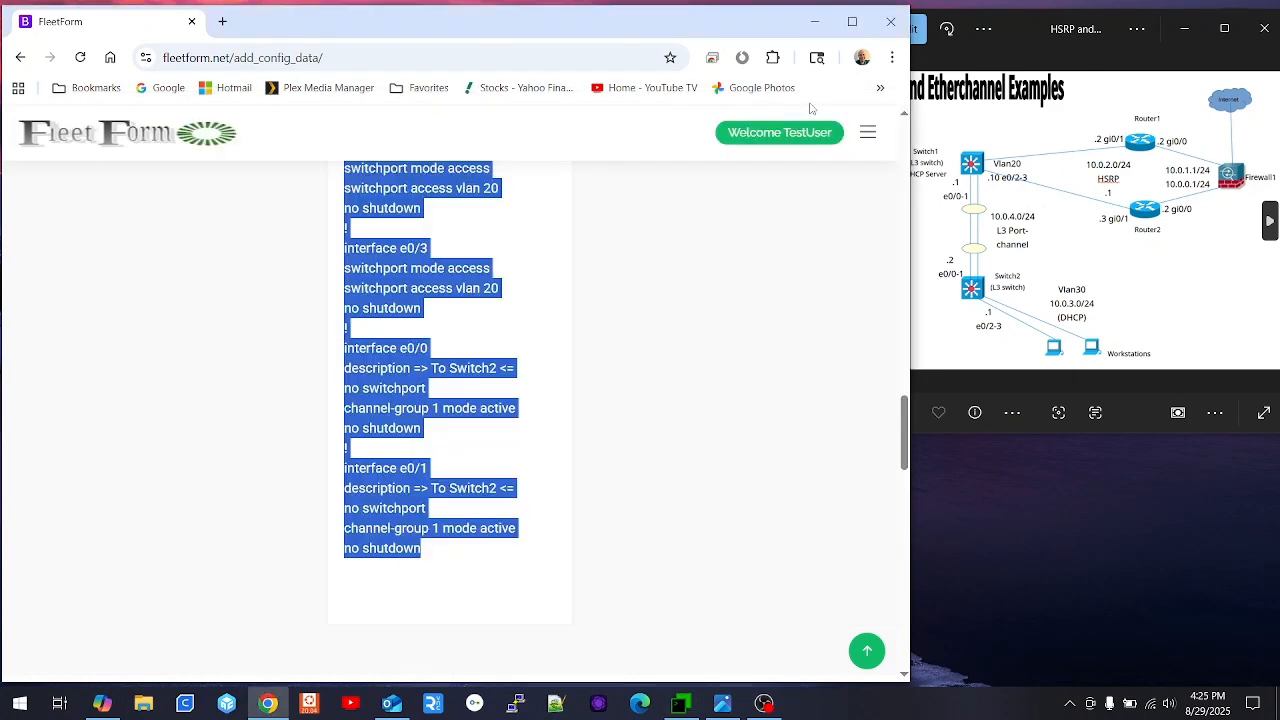
pyautogui.scroll(10, 188, 389)
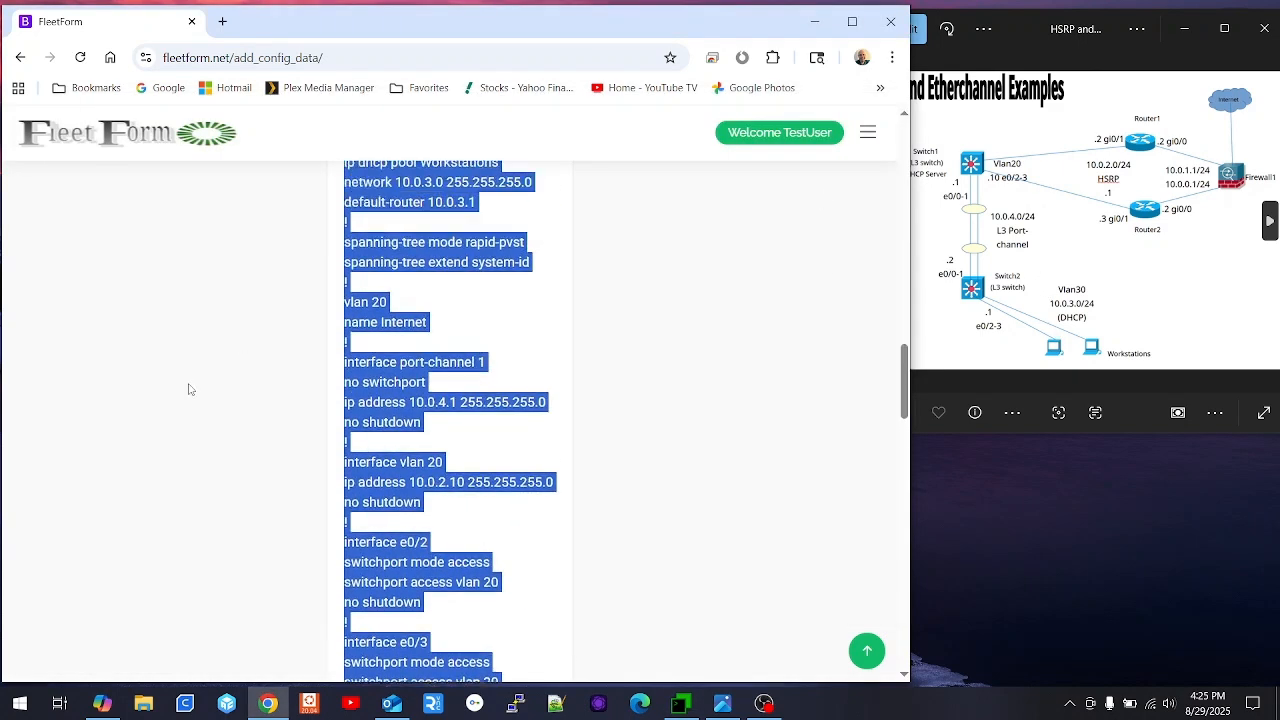
# - Reset the form and save a new config with Router Hostname Switch2
pyautogui.click(445, 186)
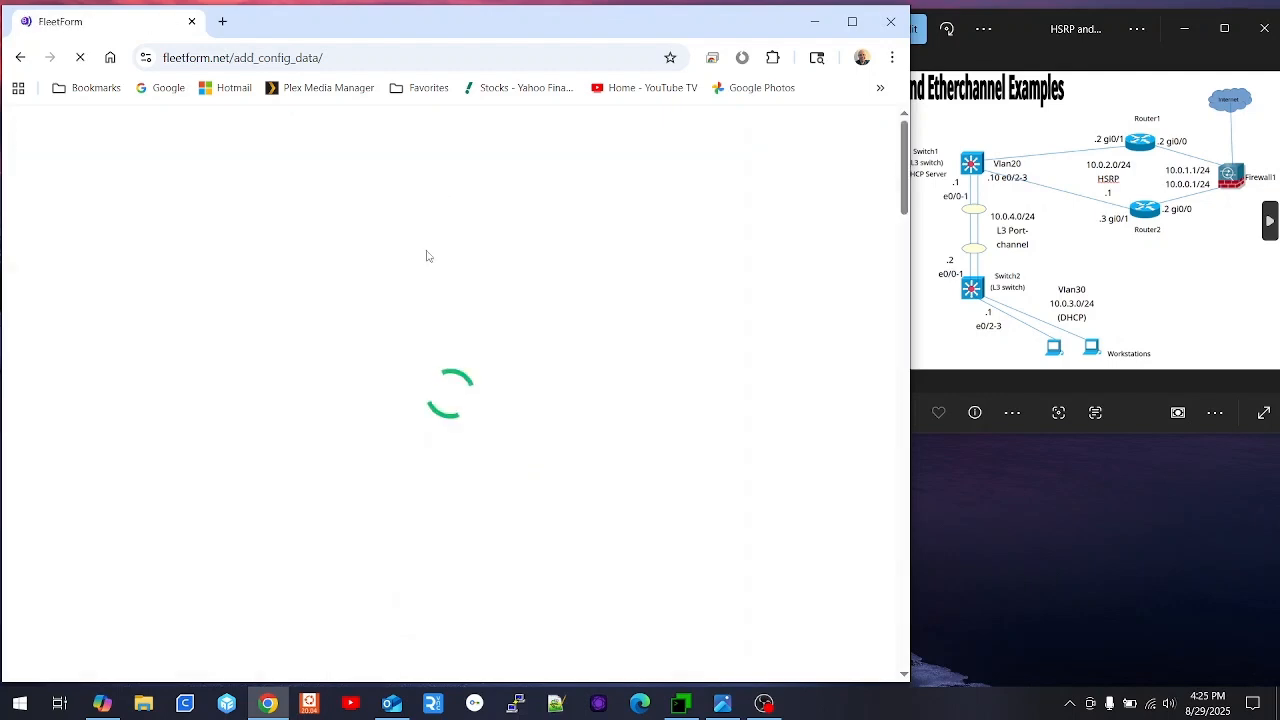
pyautogui.scroll(-2, 214, 446)
pyautogui.click(150, 337)
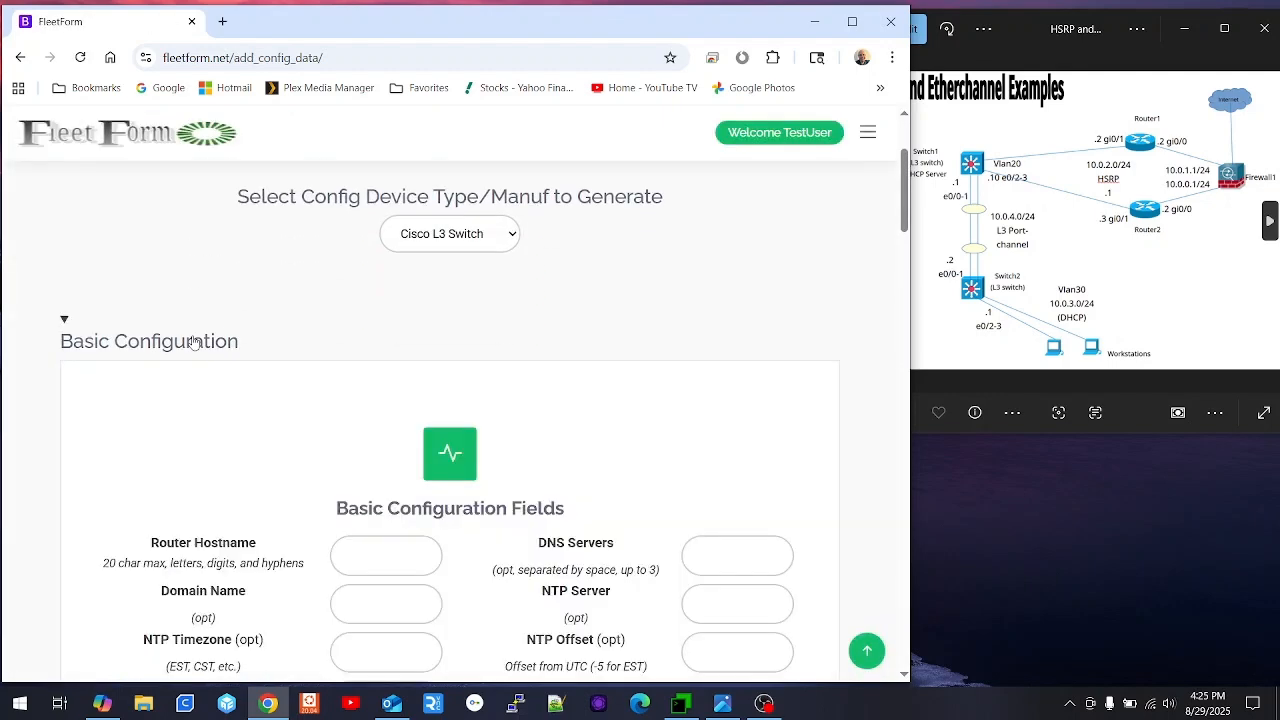
pyautogui.scroll(-3, 403, 299)
pyautogui.click(403, 299)
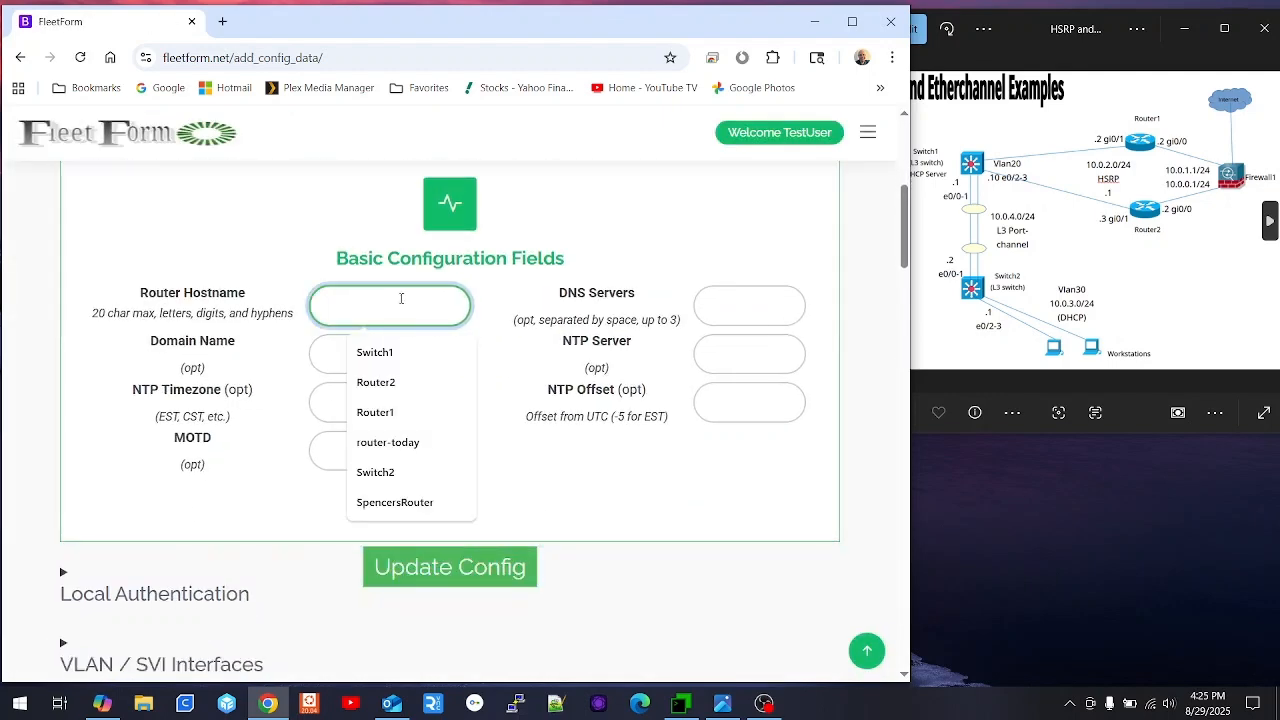
pyautogui.write('Switch2')
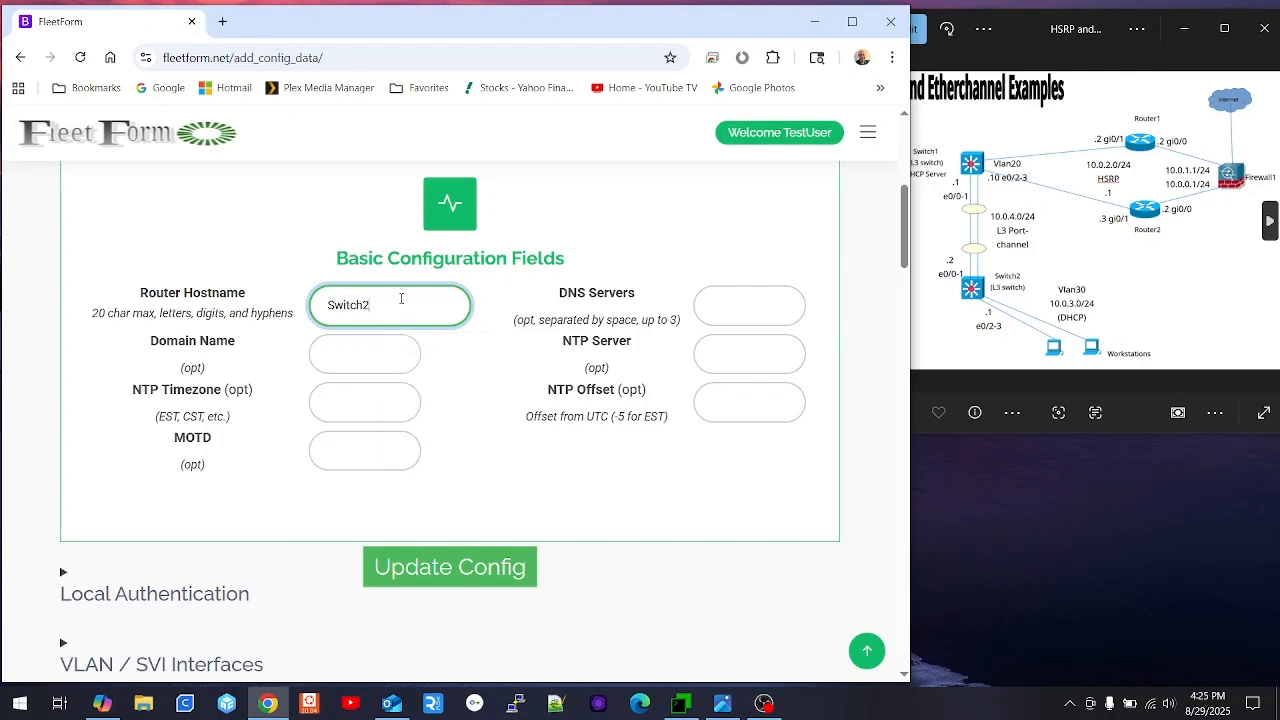
pyautogui.scroll(-2, 375, 415)
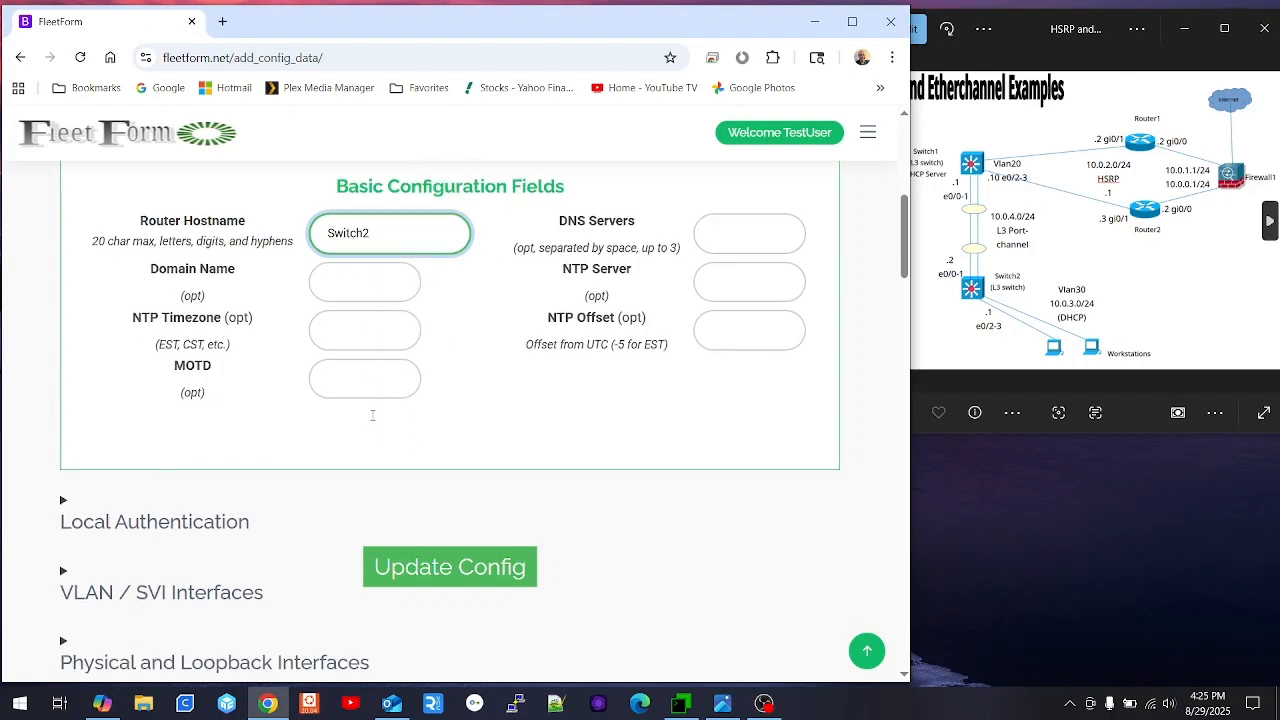
pyautogui.click(473, 578)
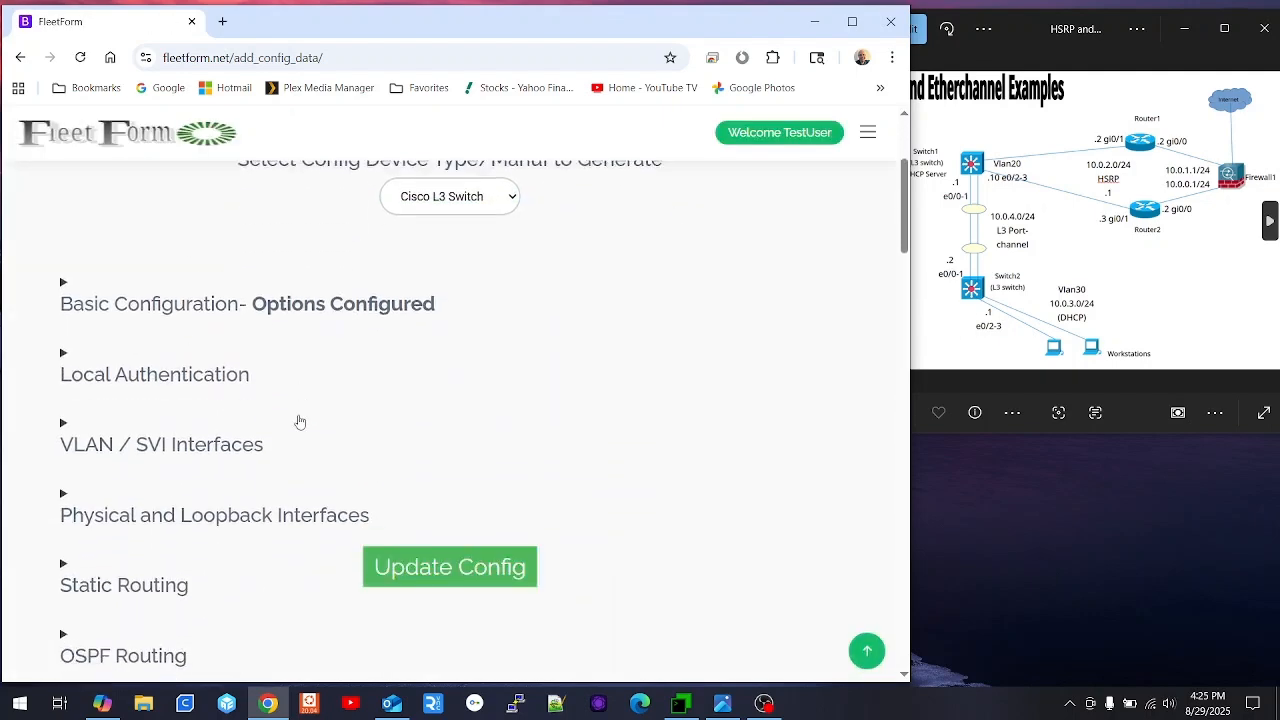
# - In VLAN / SVI Interfaces, enter 30 as Vlan ID 1
pyautogui.scroll(-1, 299, 422)
pyautogui.click(171, 346)
pyautogui.scroll(-1, 210, 362)
pyautogui.scroll(-1, 210, 362)
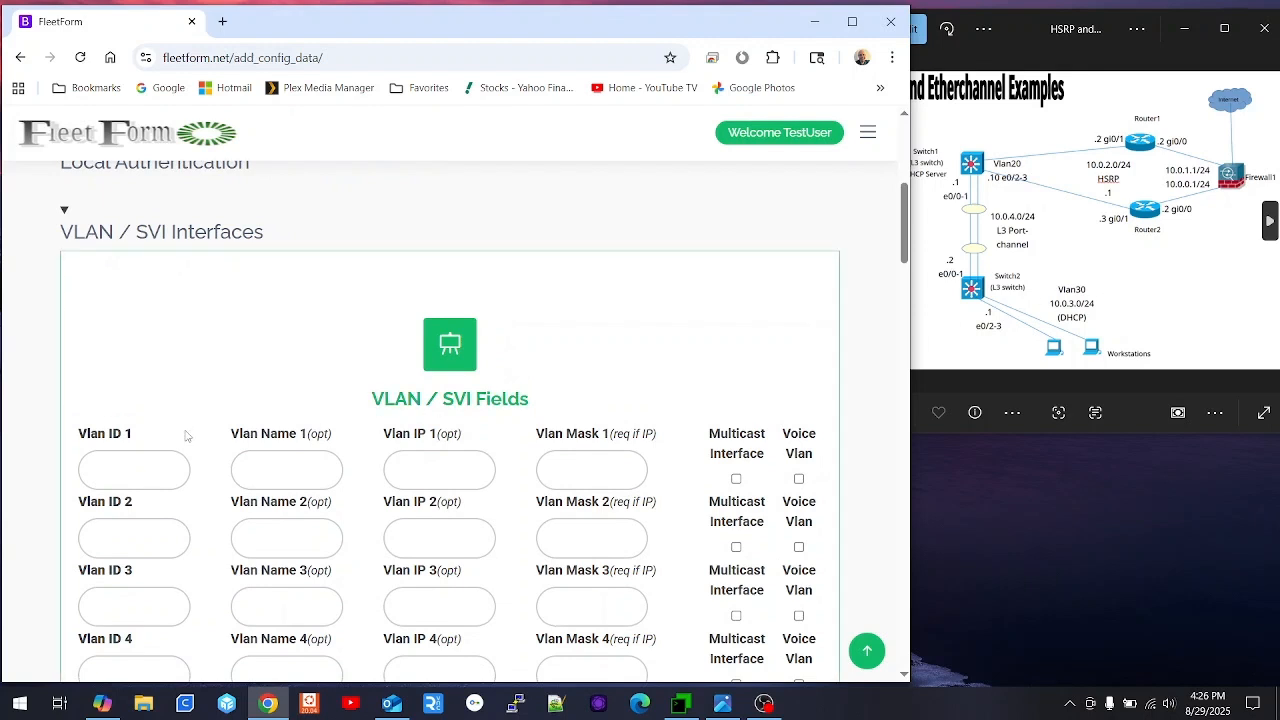
pyautogui.click(100, 469)
pyautogui.write('30')
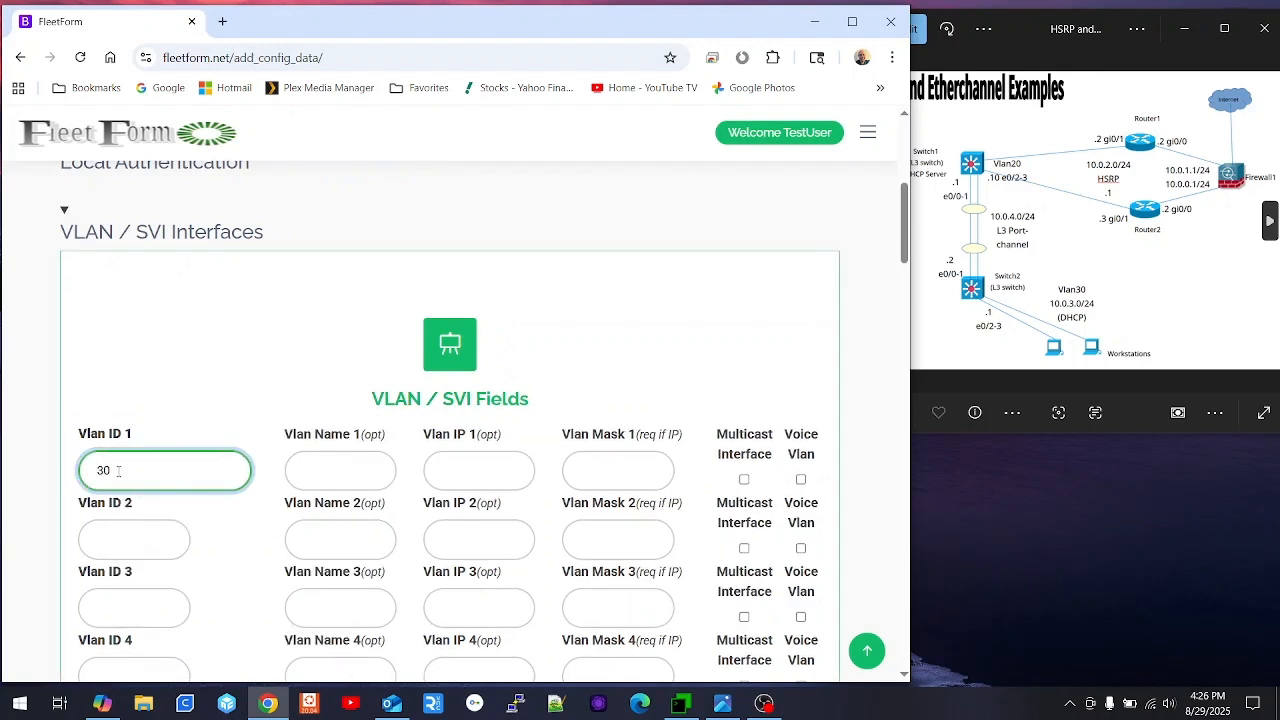
pyautogui.press('Tab')
# - Name VLAN 30 Workstations with IP 10.0.3.1 and mask 25, and try saving
pyautogui.write('Wo')
pyautogui.press('Down')
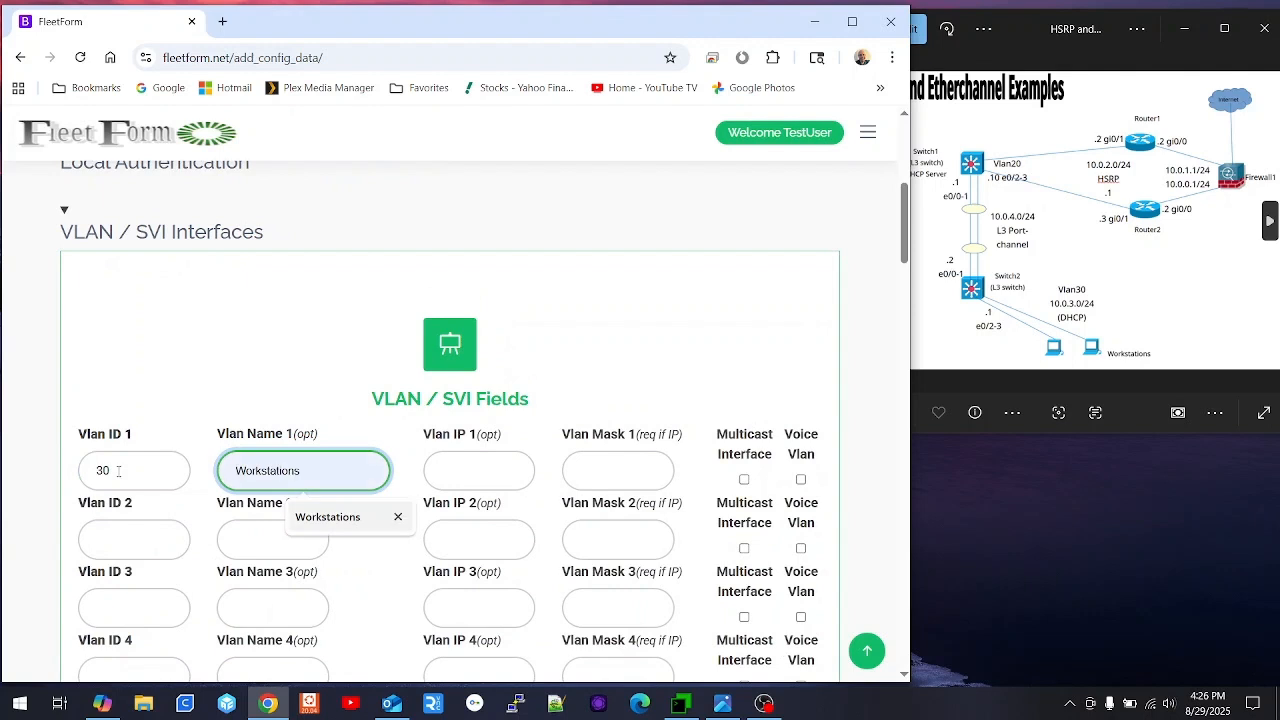
pyautogui.press('Tab')
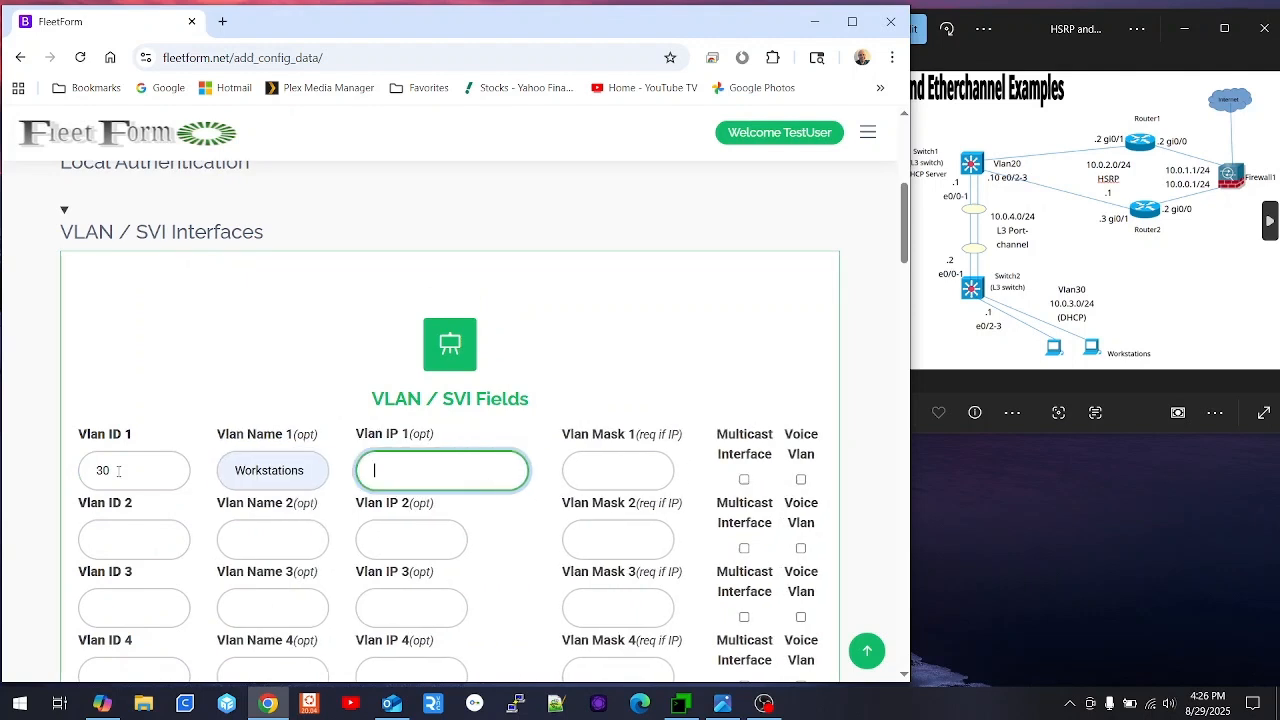
pyautogui.write('10.0.3.1')
pyautogui.press('Tab')
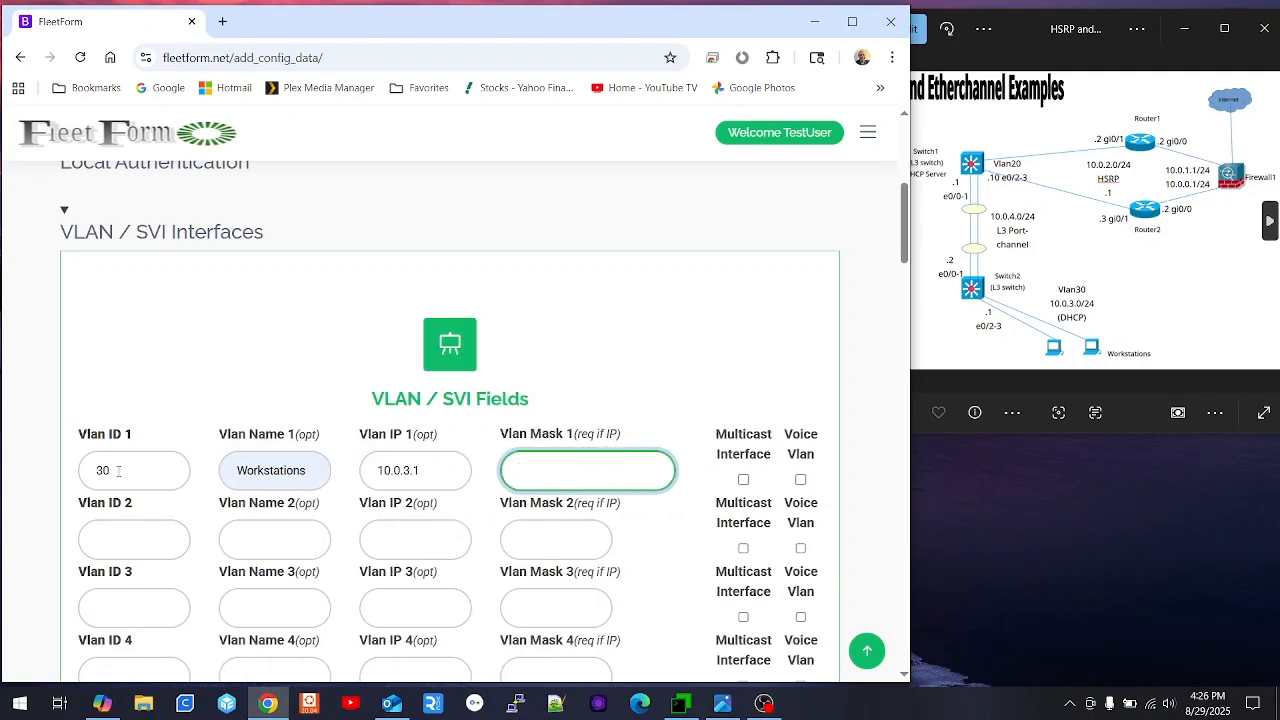
pyautogui.write('25')
pyautogui.press('Tab')
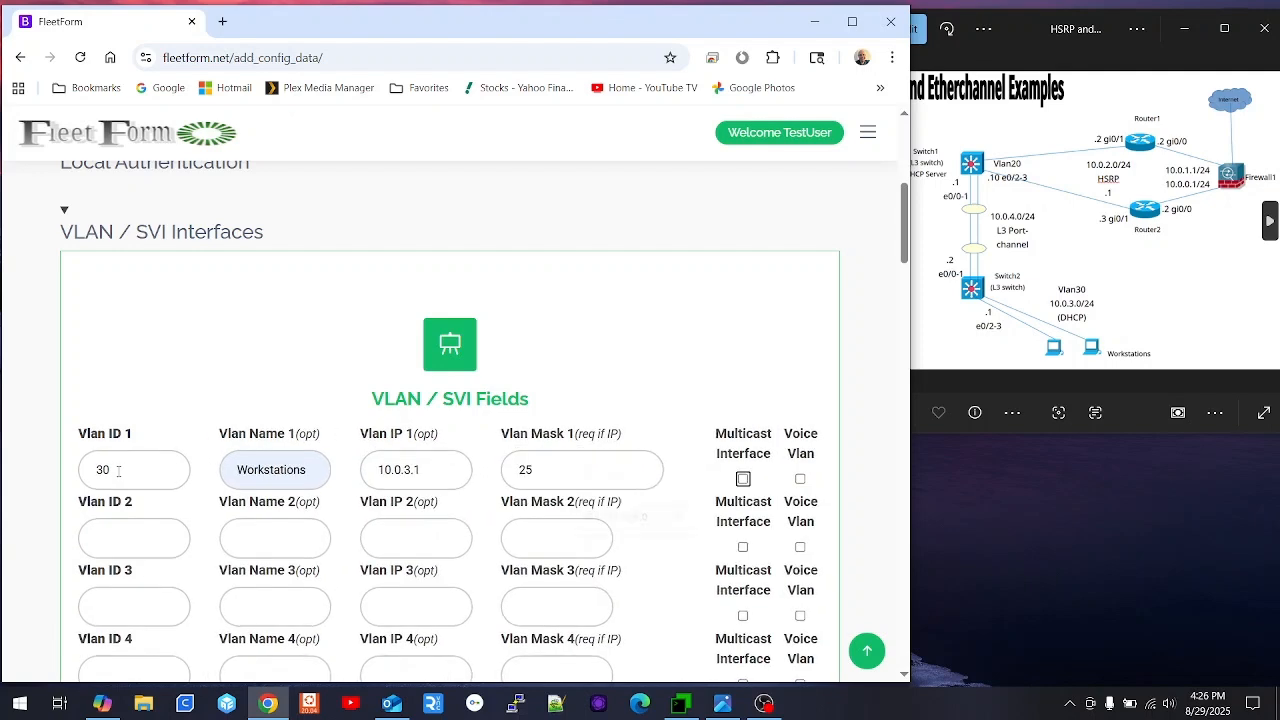
pyautogui.scroll(-4, 40, 452)
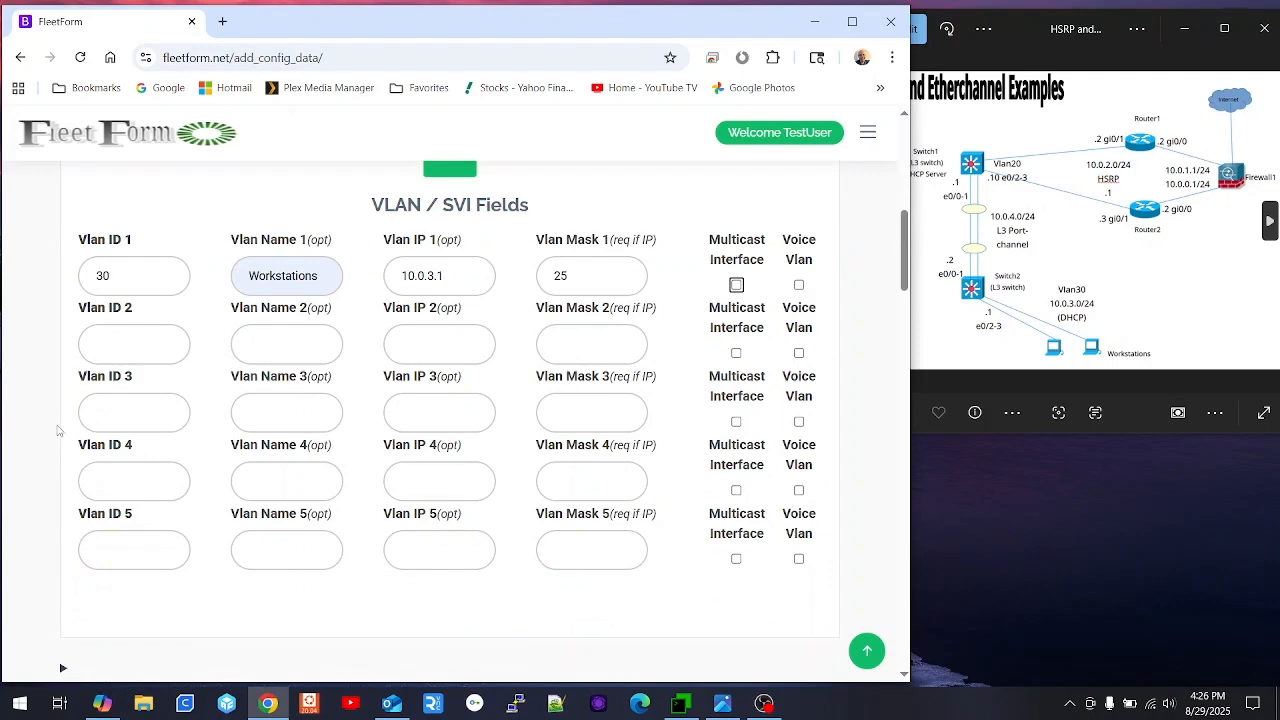
pyautogui.click(453, 576)
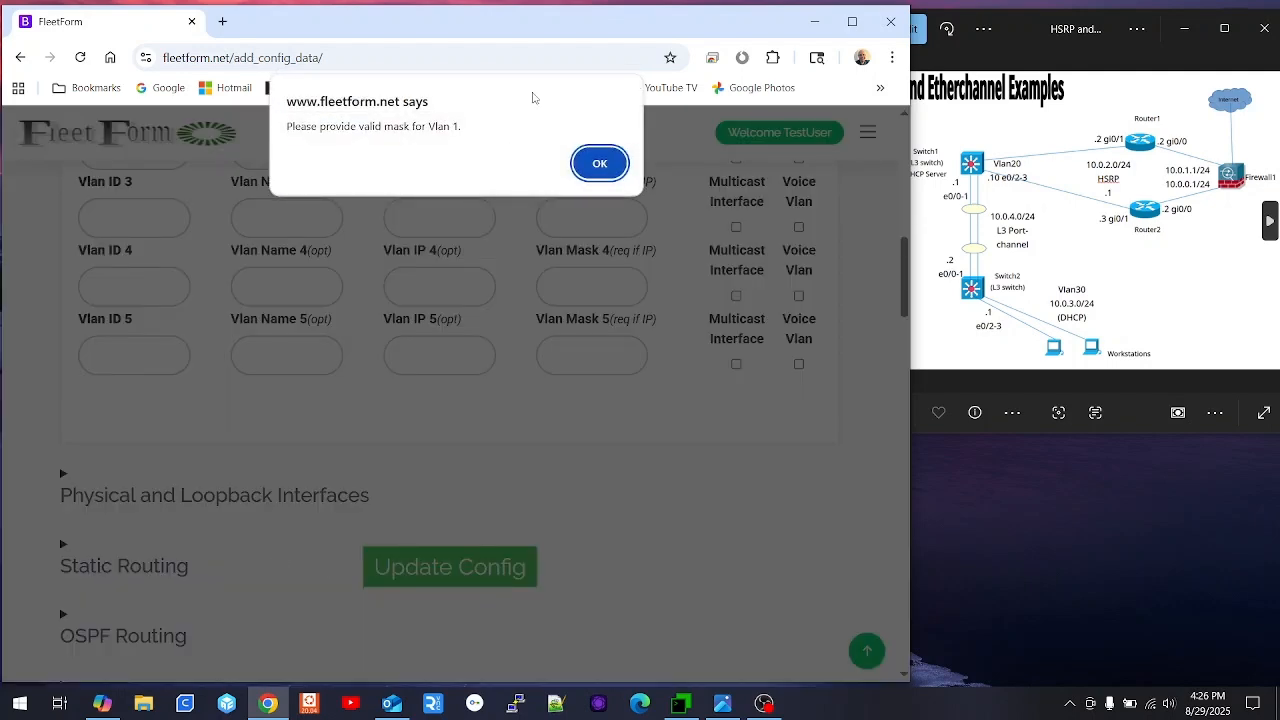
# - Dismiss the invalid-mask warning, change the mask to 255.255.255.0, and save
pyautogui.click(602, 162)
pyautogui.click(590, 250)
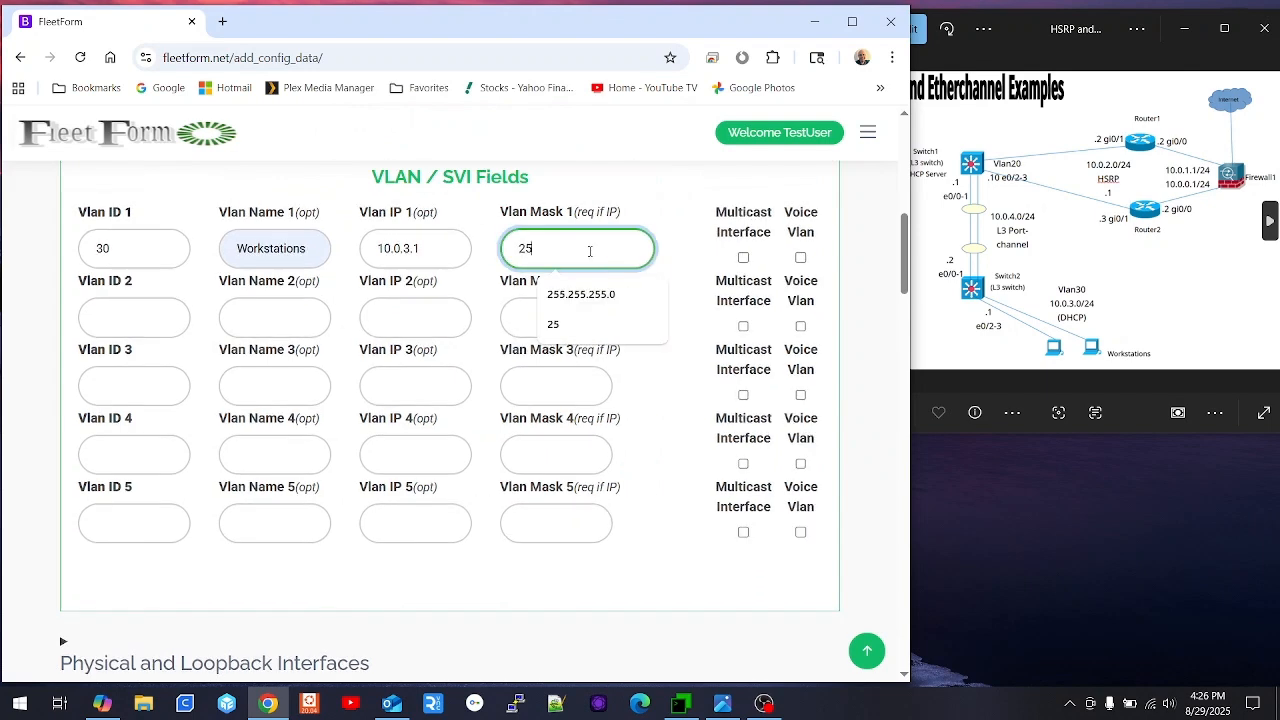
pyautogui.click(592, 290)
pyautogui.scroll(-3, 468, 433)
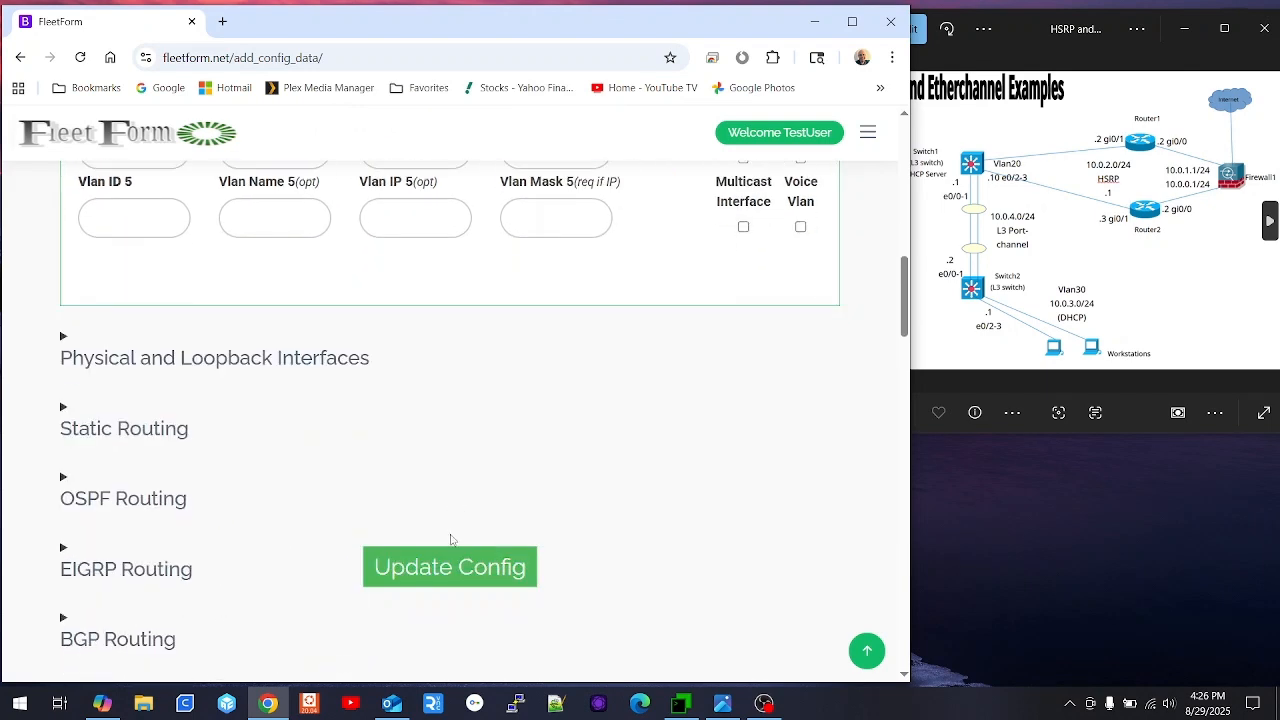
pyautogui.click(450, 563)
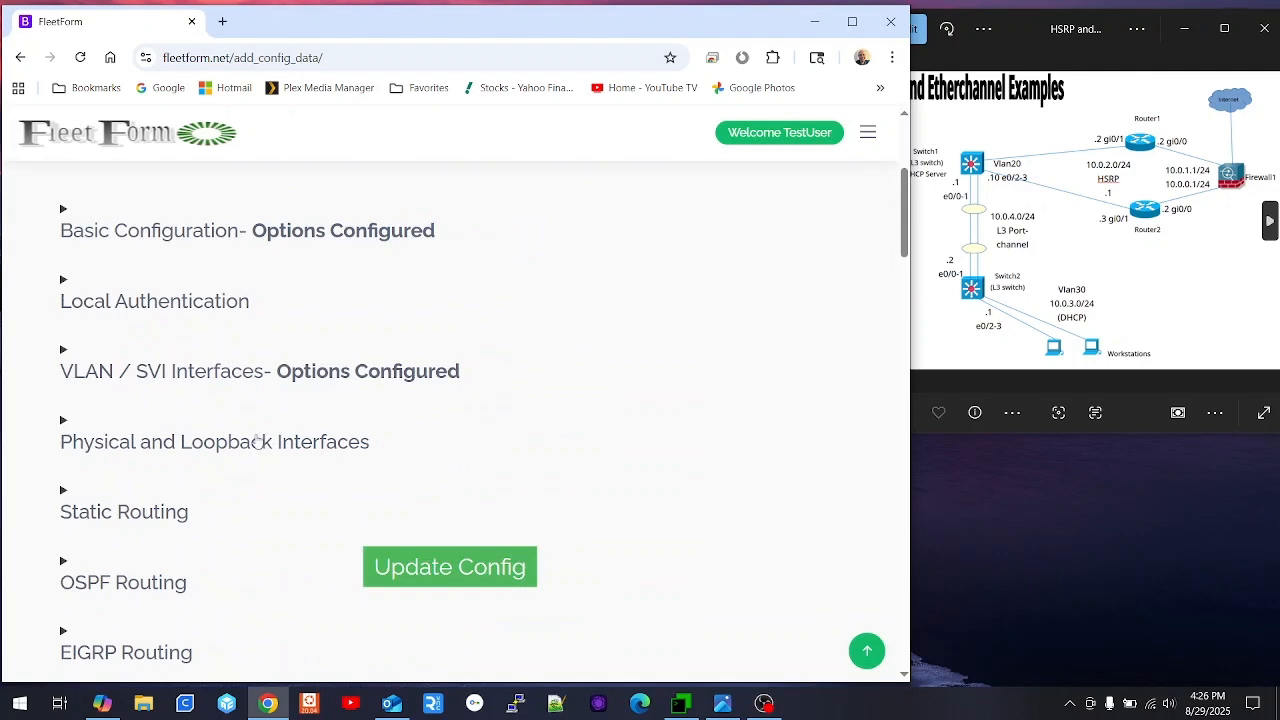
# - Add interfaces e0/0 and e0/1, both described as the link to Switch1
pyautogui.click(215, 440)
pyautogui.scroll(-3, 320, 415)
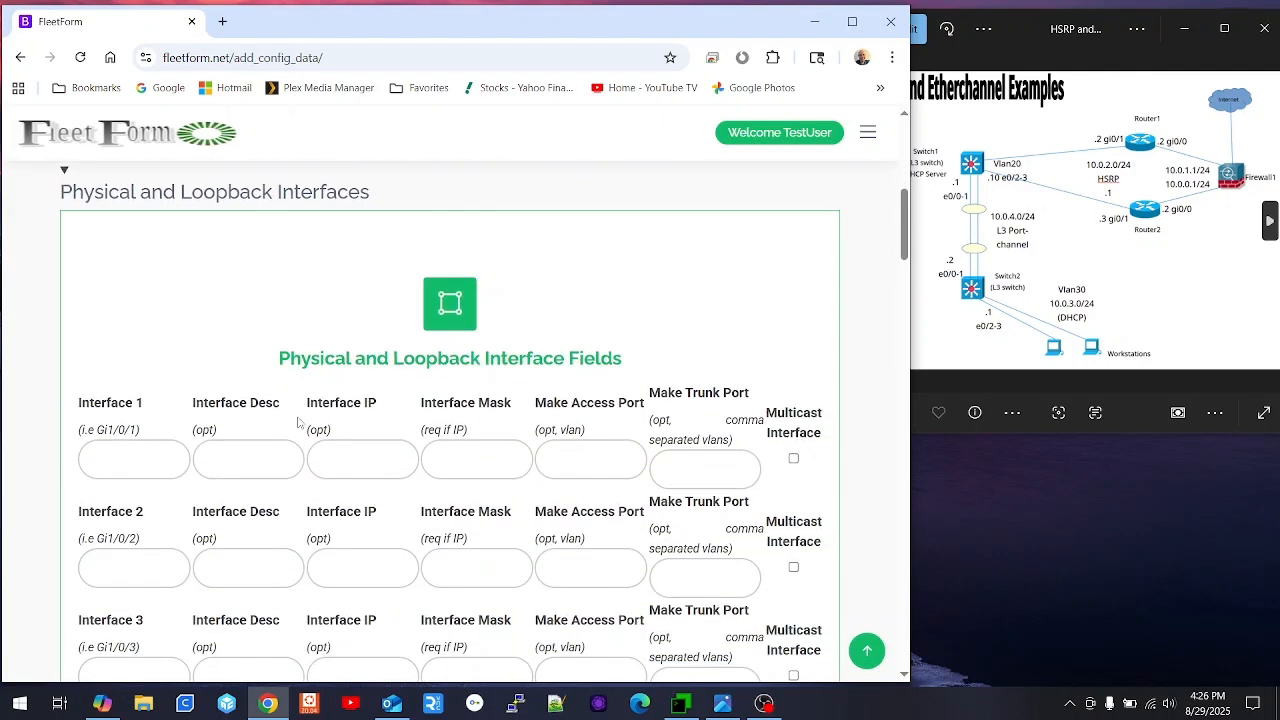
pyautogui.click(128, 460)
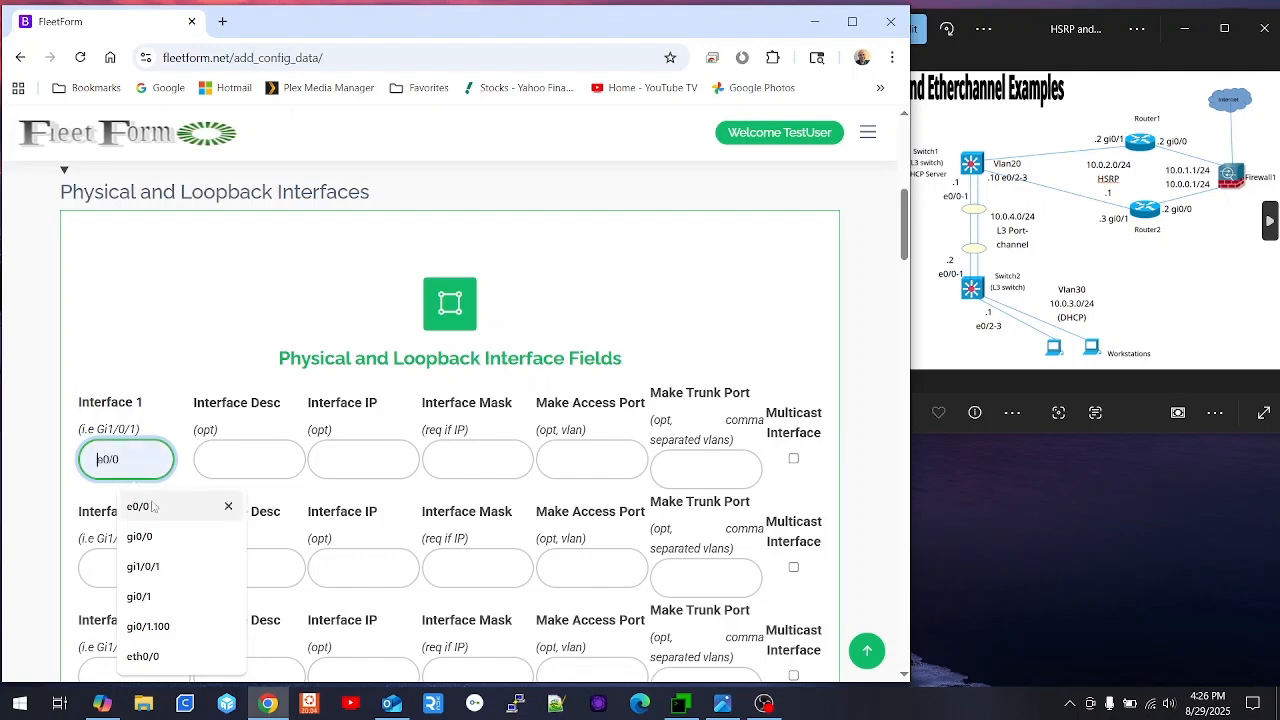
pyautogui.click(140, 506)
pyautogui.click(240, 460)
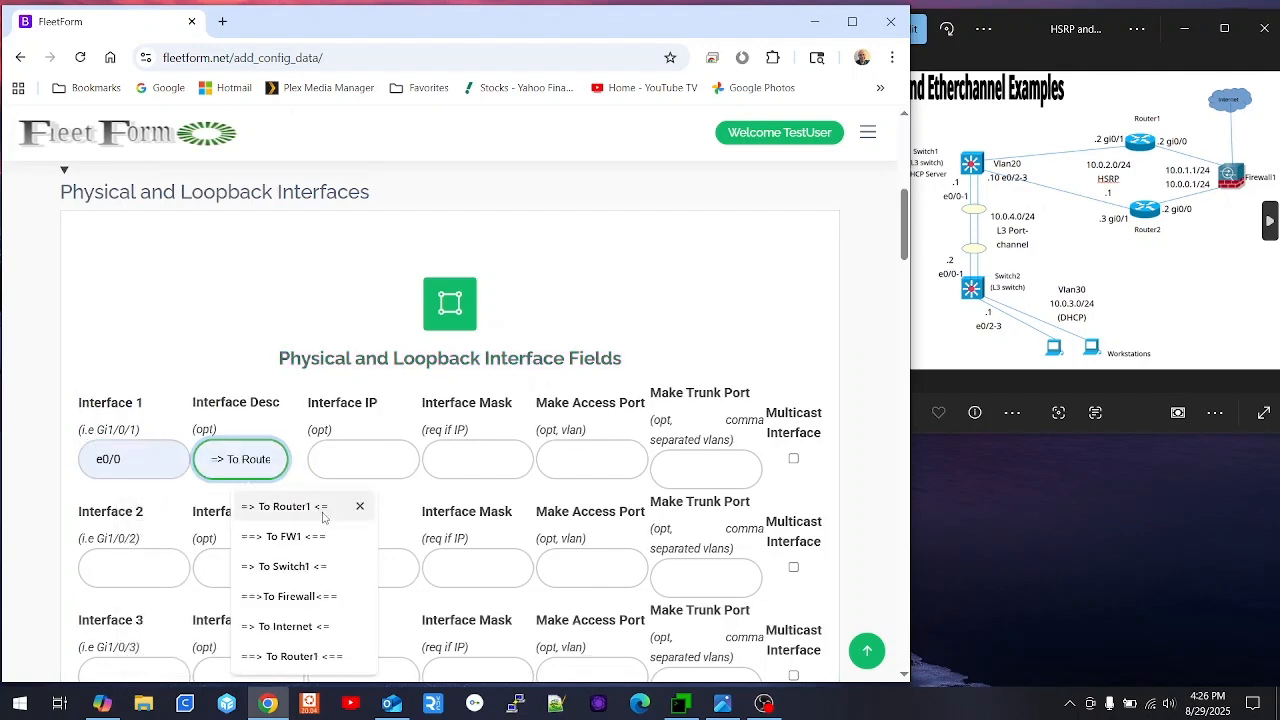
pyautogui.click(303, 567)
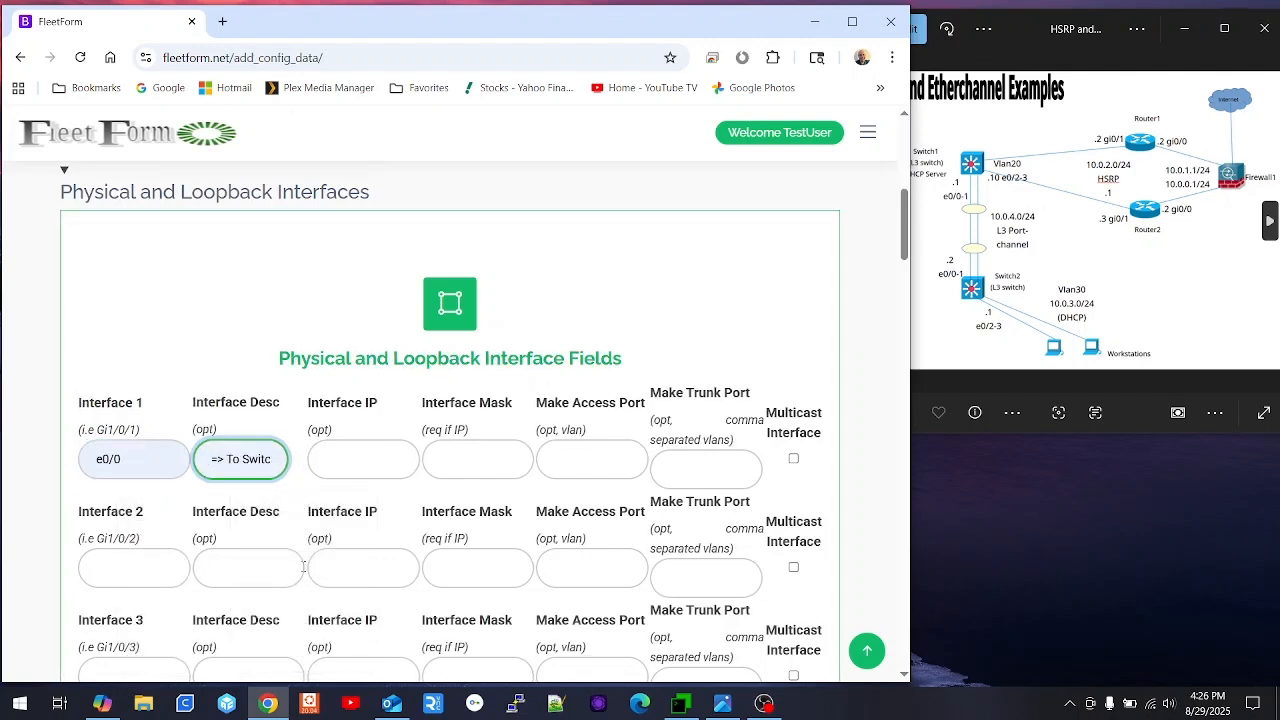
pyautogui.scroll(-1, 308, 402)
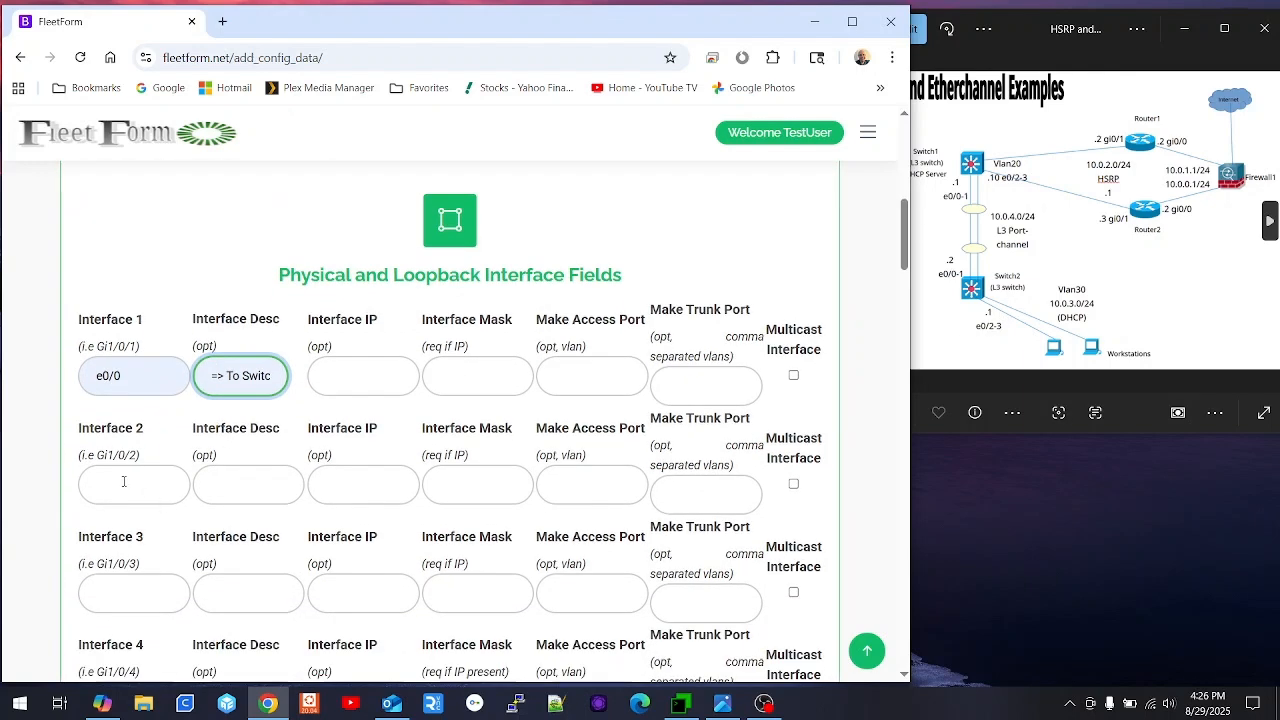
pyautogui.click(124, 482)
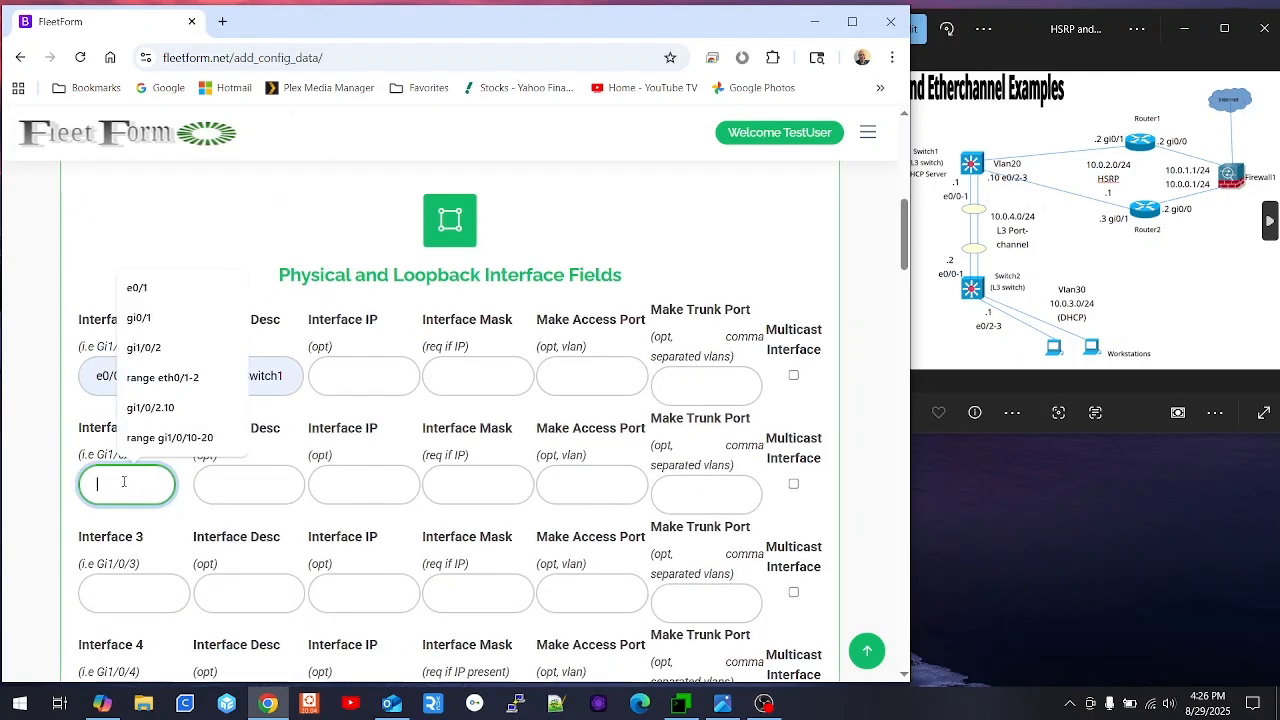
pyautogui.click(156, 289)
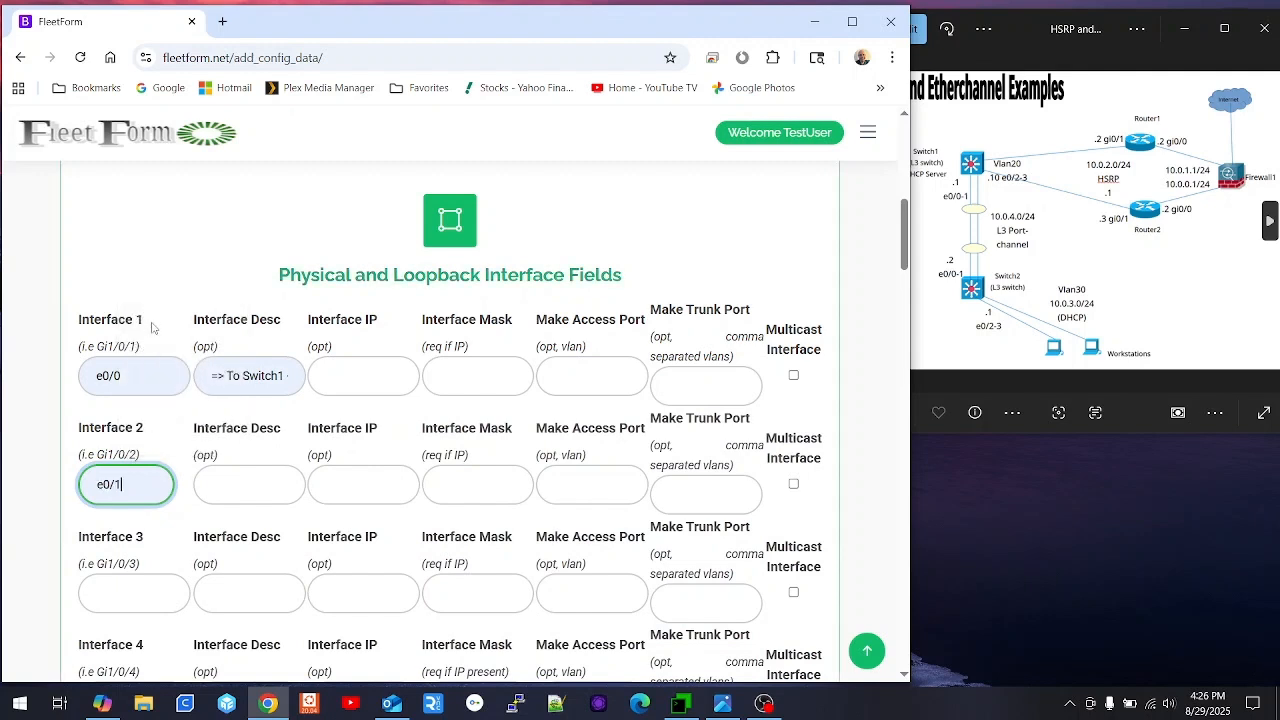
pyautogui.click(259, 493)
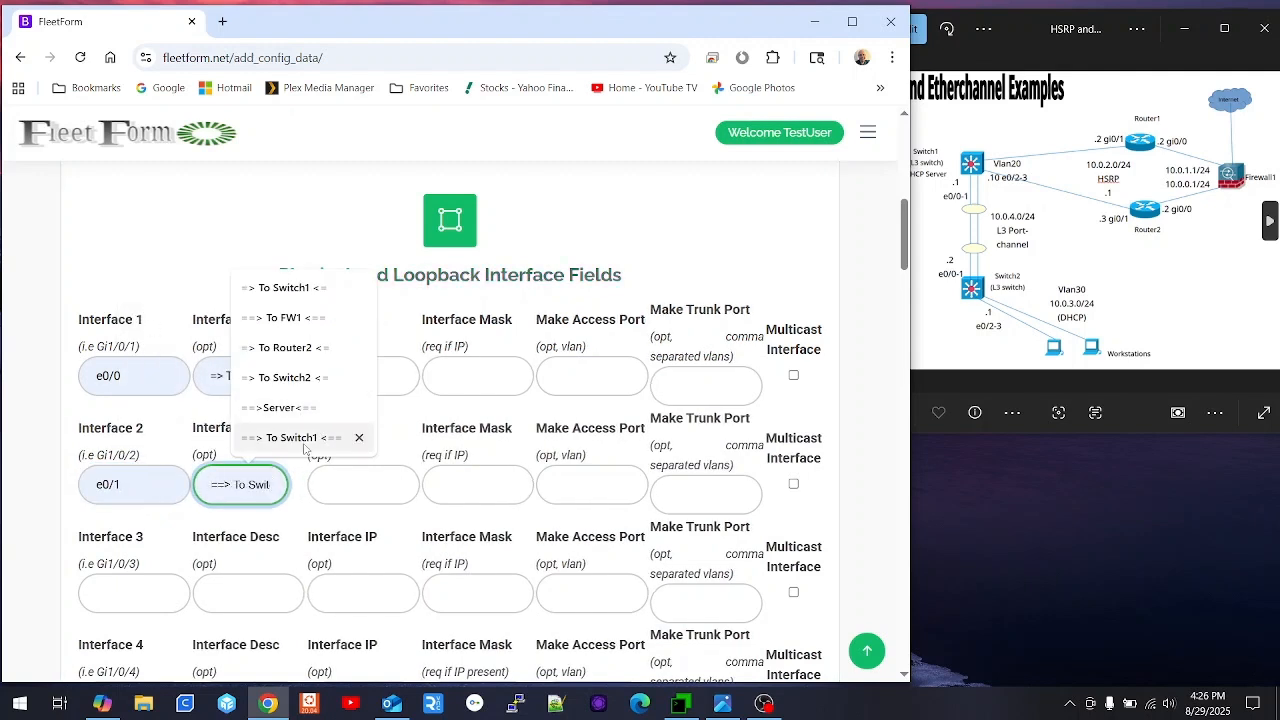
pyautogui.press('Up')
pyautogui.press('Up')
pyautogui.press('Up')
pyautogui.press('Up')
pyautogui.press('Up')
pyautogui.press('Return')
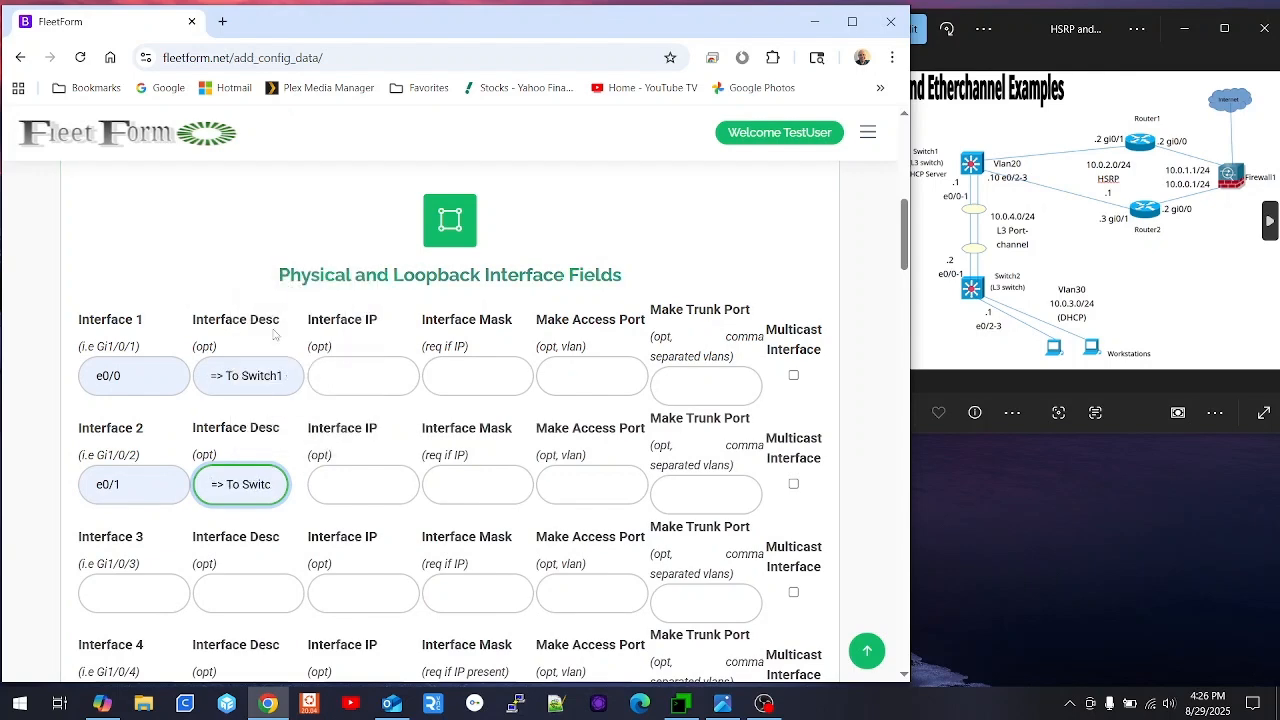
# - Add e0/2 and e0/3 as access ports in VLAN 30 and save the interfaces
pyautogui.scroll(-1, 297, 447)
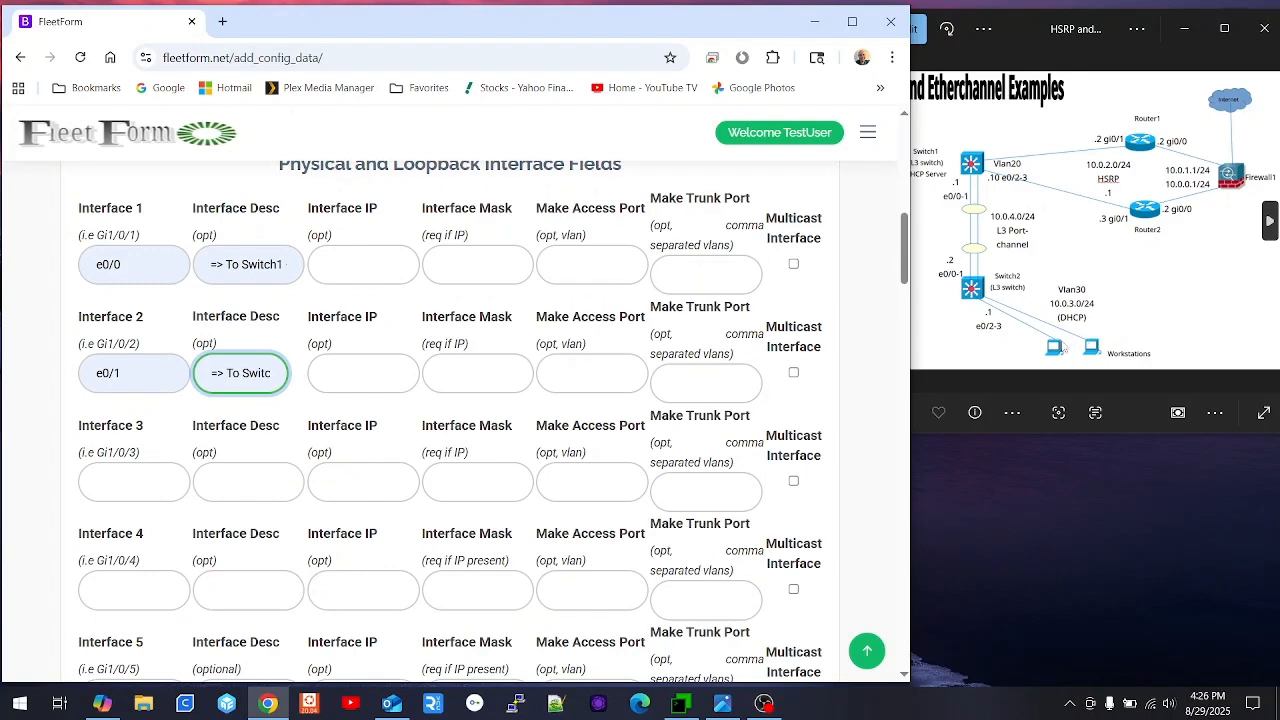
pyautogui.click(121, 476)
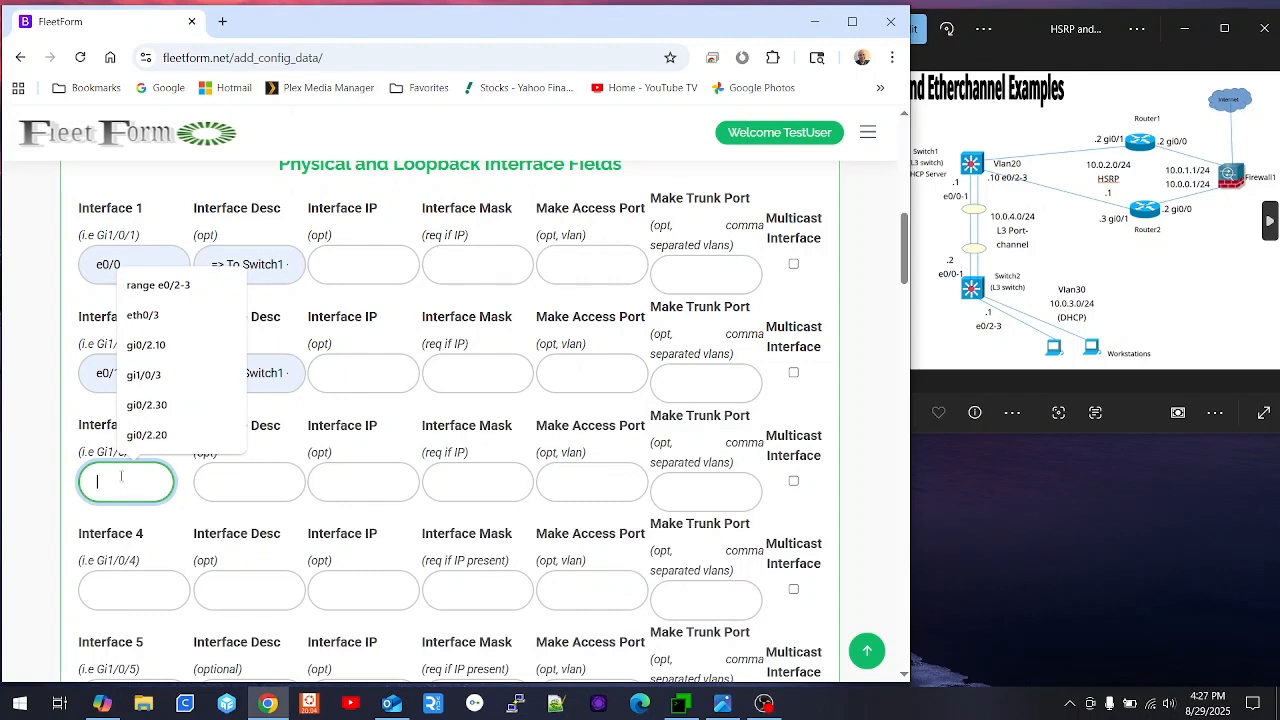
pyautogui.write('e0')
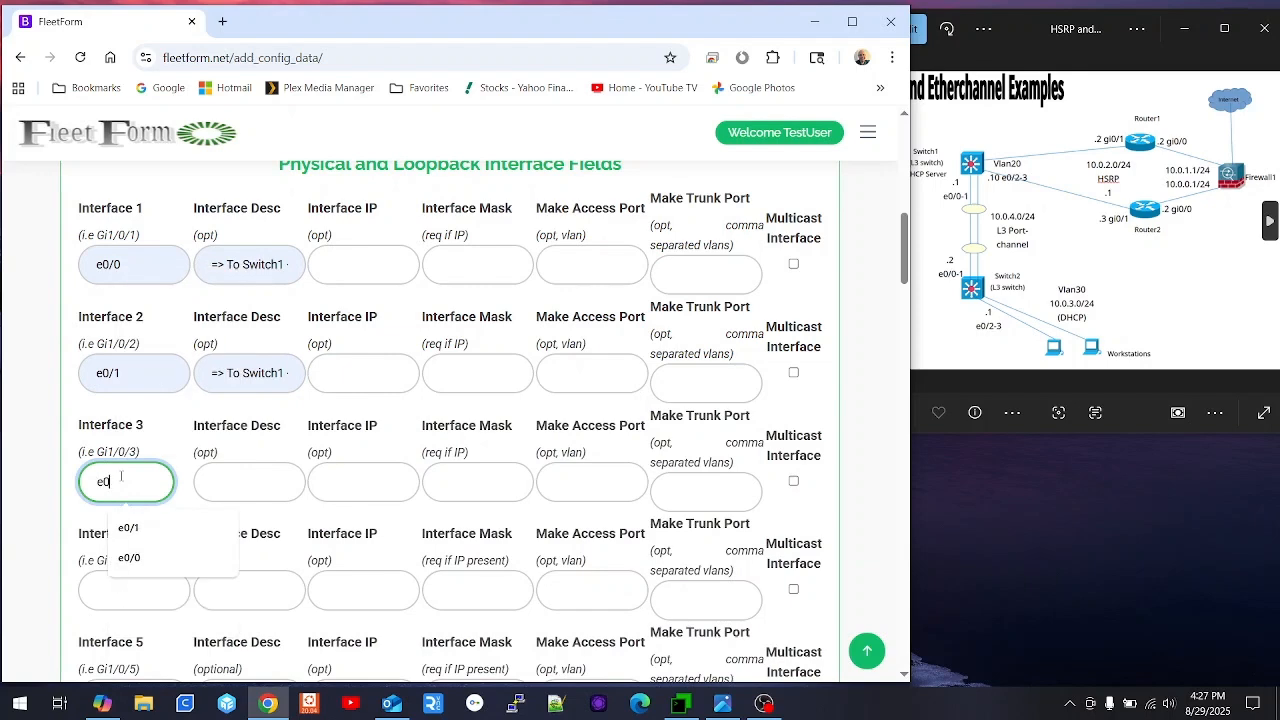
pyautogui.write('/2')
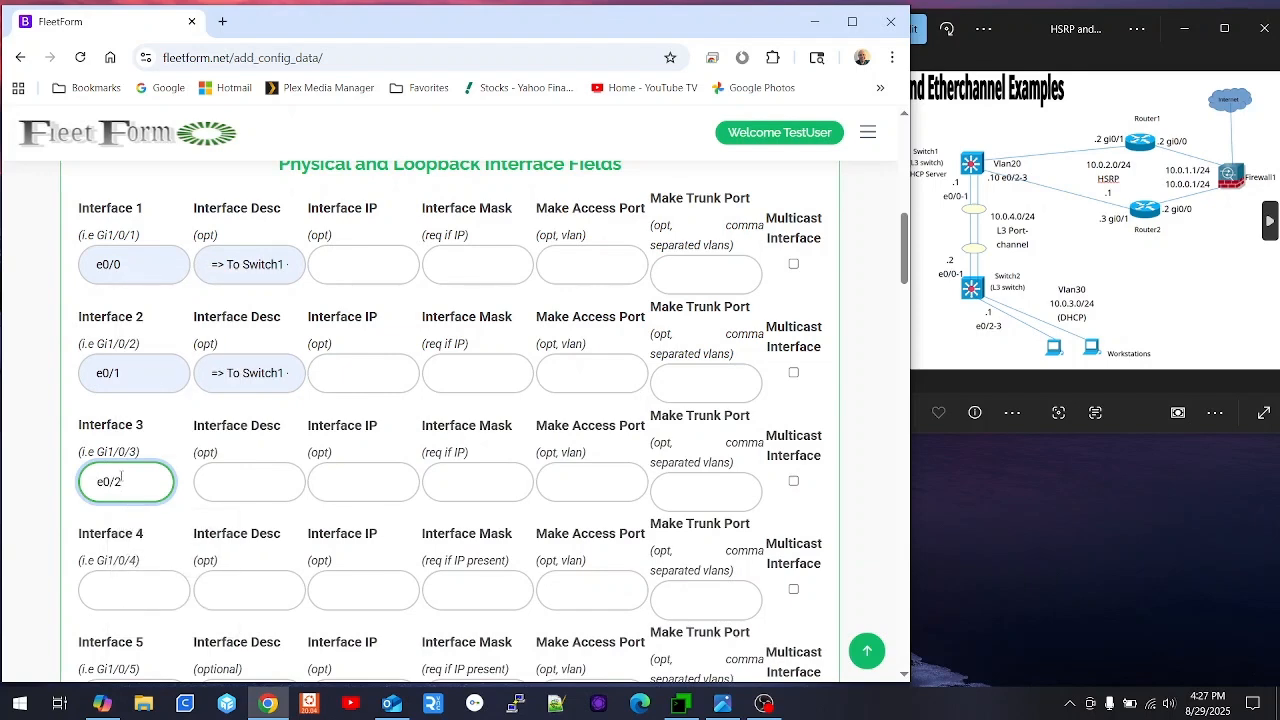
pyautogui.press('Tab')
pyautogui.press('Tab')
pyautogui.press('Tab')
pyautogui.press('Tab')
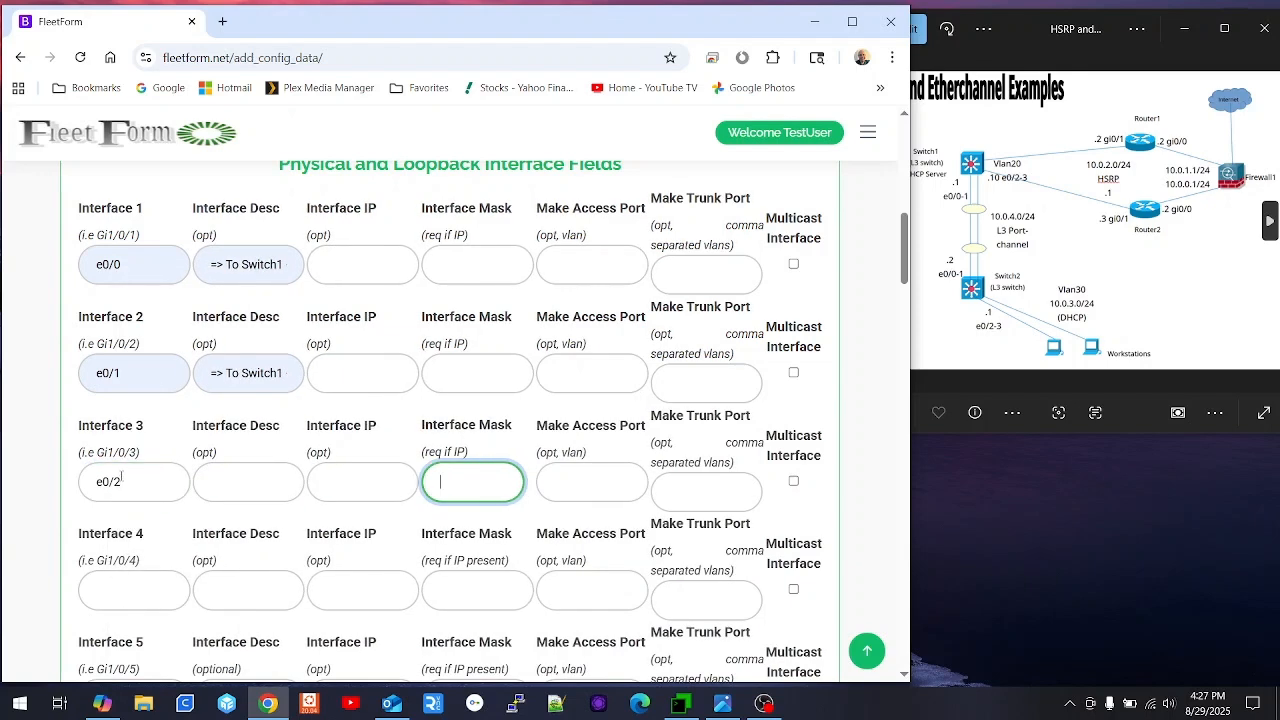
pyautogui.write('30')
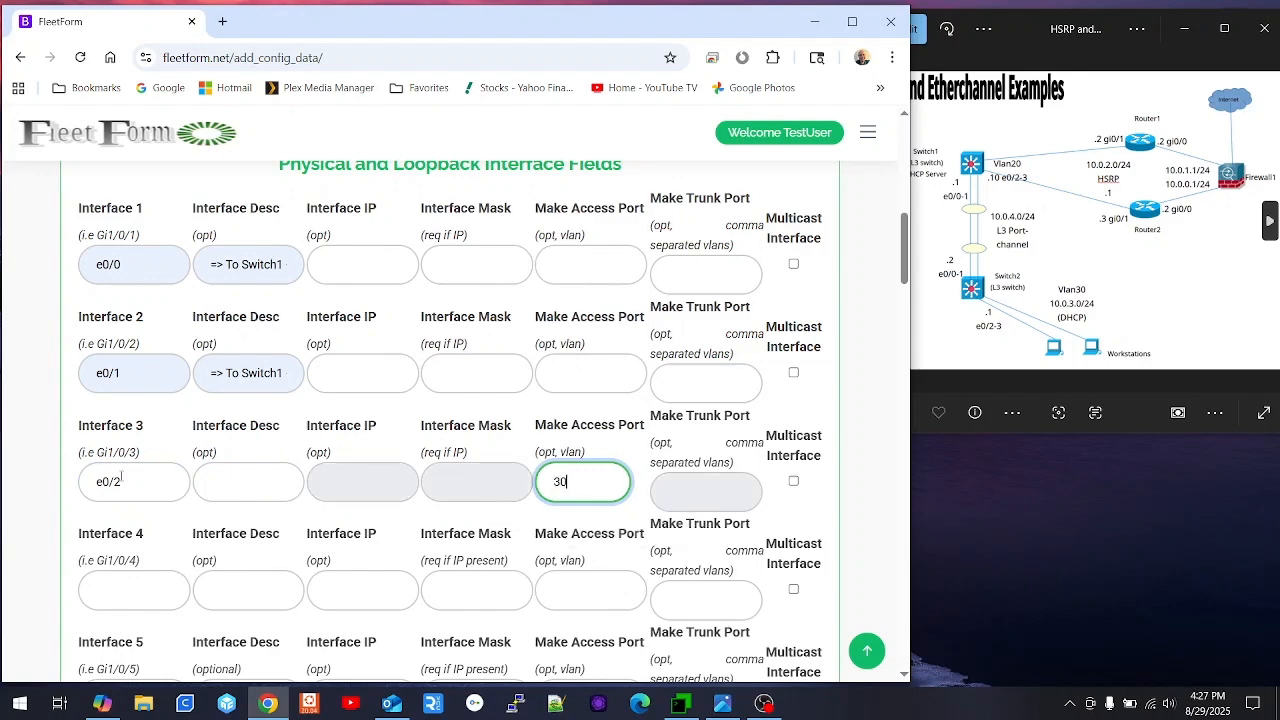
pyautogui.press('Tab')
pyautogui.press('Tab')
pyautogui.write('e')
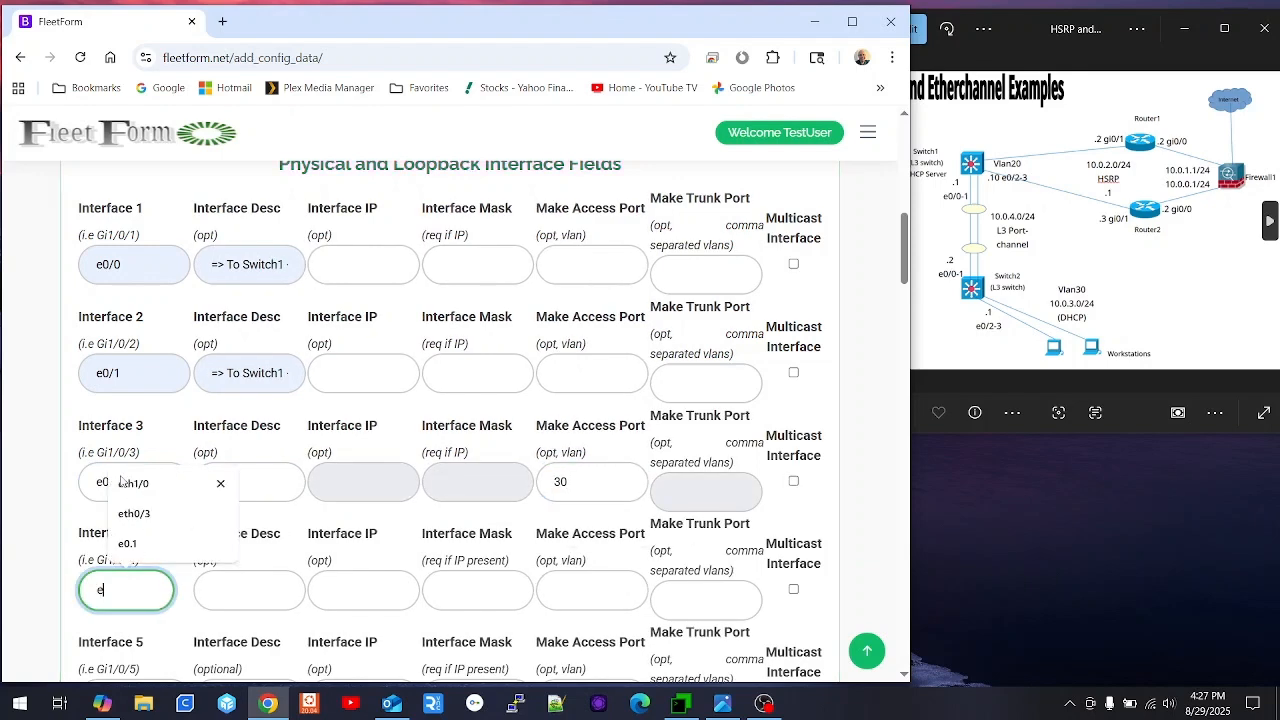
pyautogui.write('0/3')
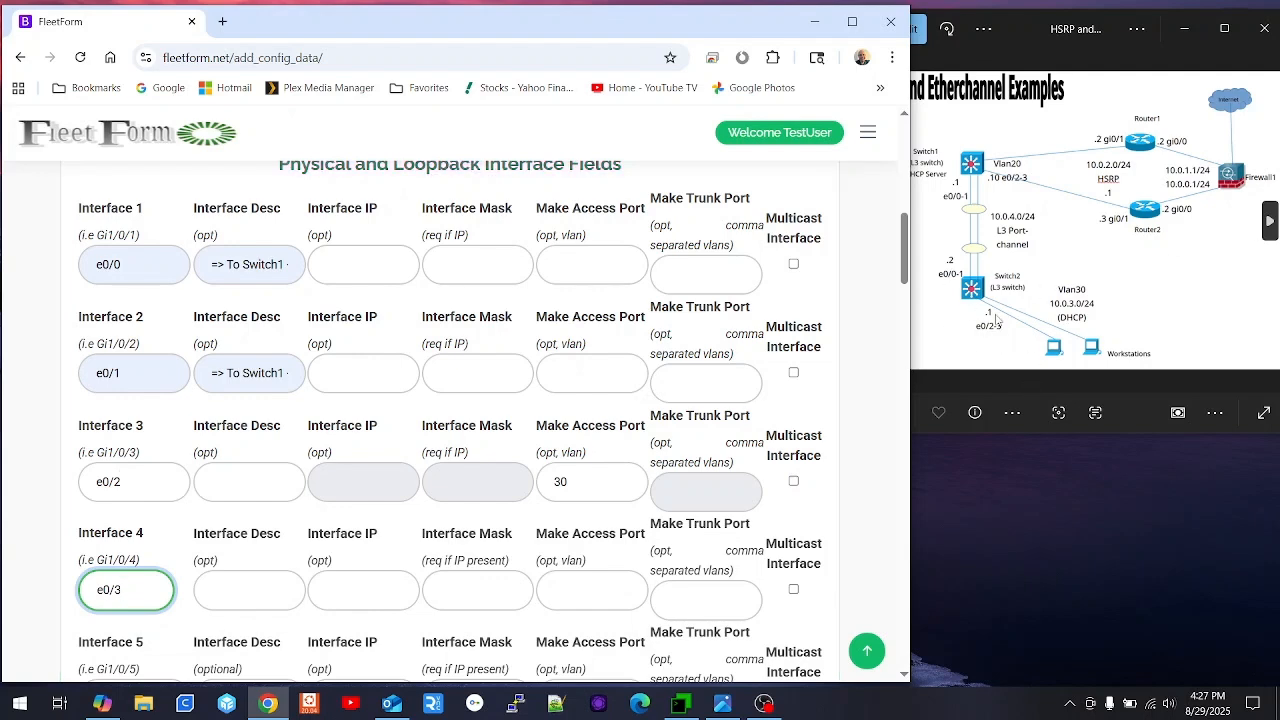
pyautogui.click(596, 590)
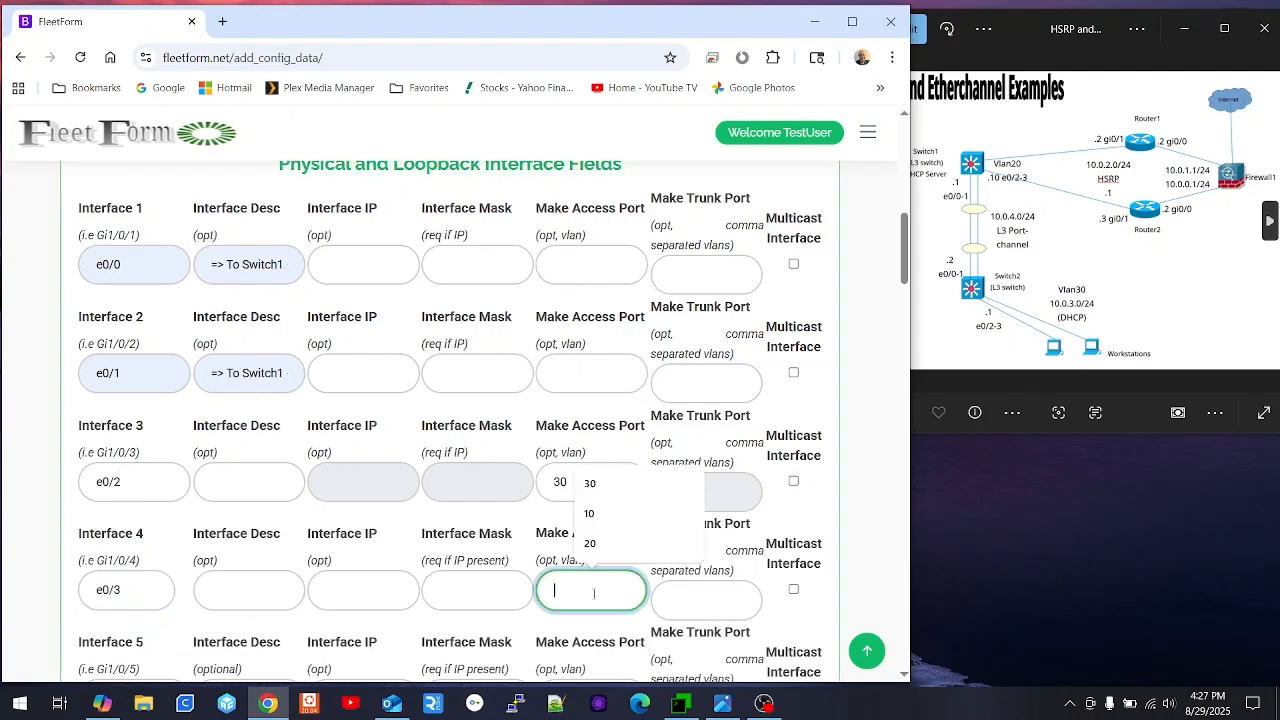
pyautogui.write('30')
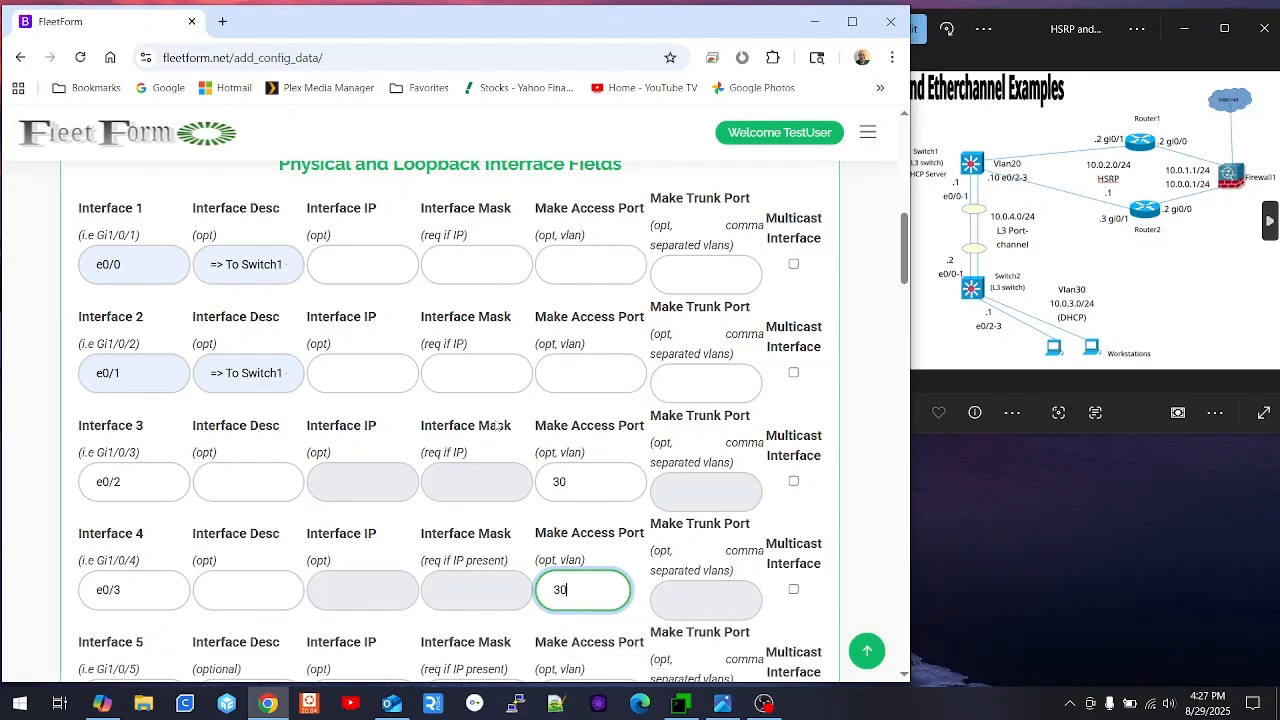
pyautogui.scroll(-4, 410, 366)
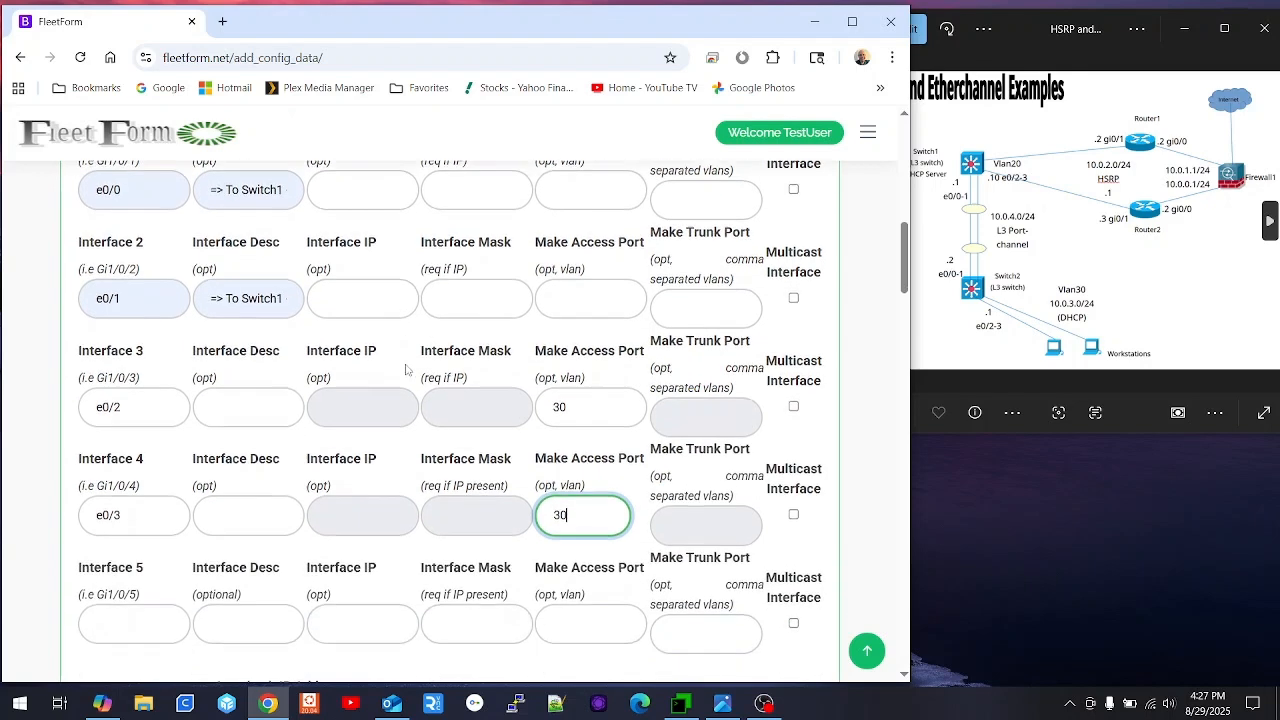
pyautogui.click(466, 555)
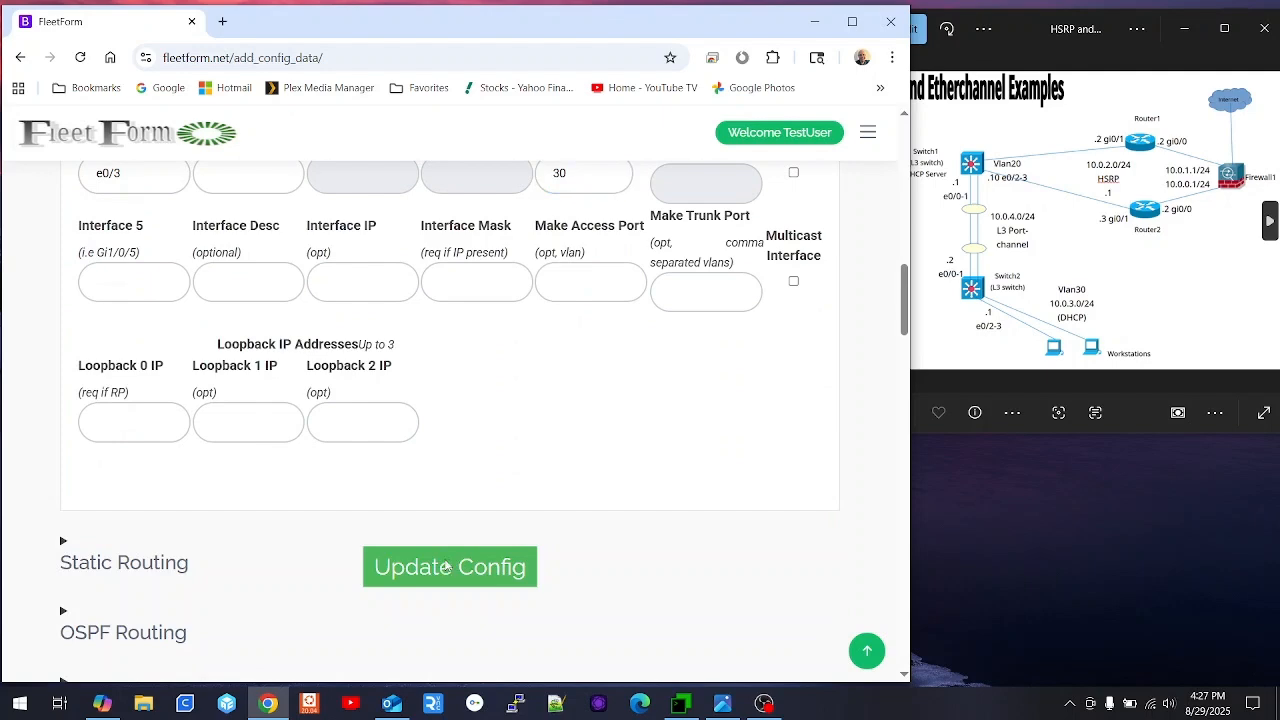
# - Set OSPF process ID 10 with network 10.0.4.0, mask 0.0.0.255, area 0
pyautogui.scroll(-3, 339, 417)
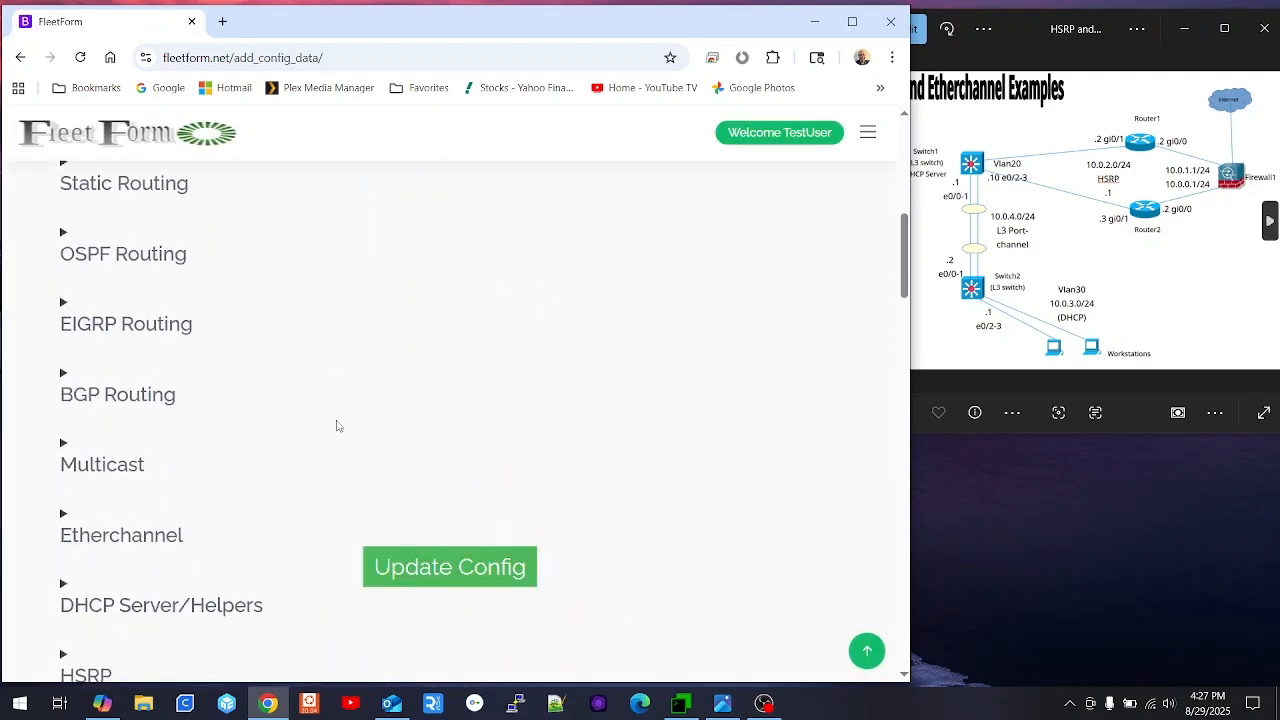
pyautogui.scroll(-2, 271, 435)
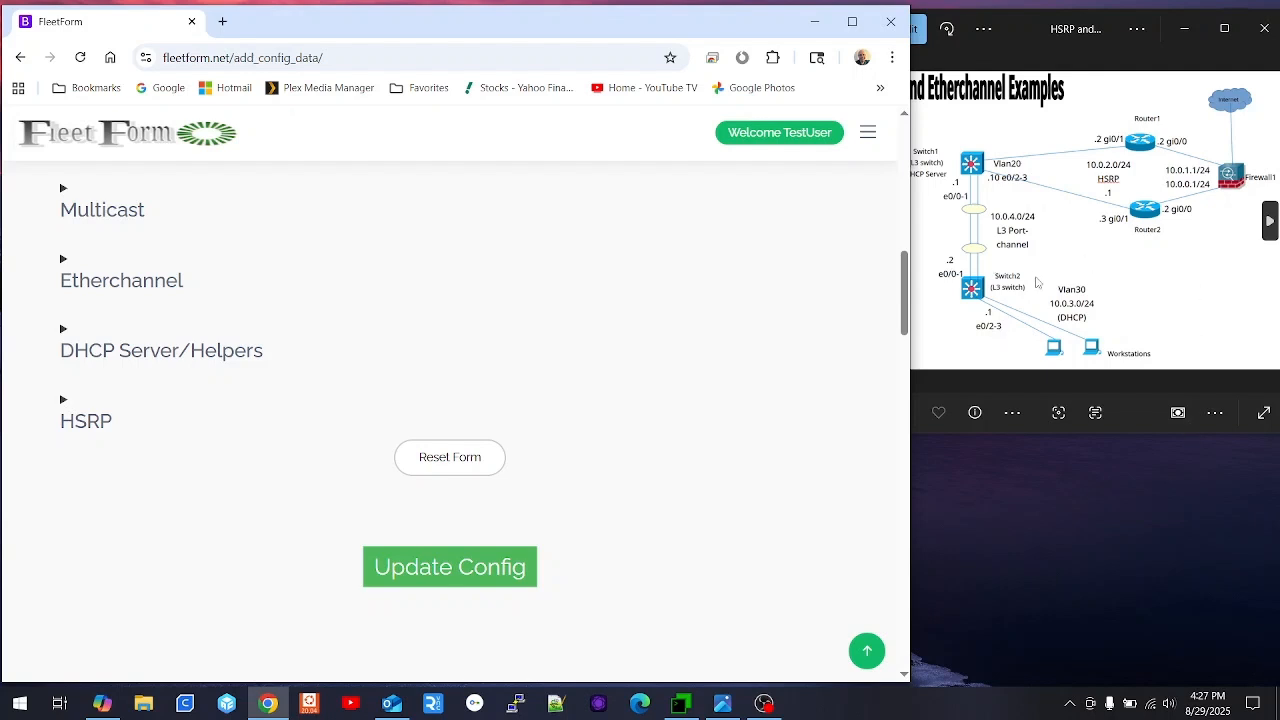
pyautogui.scroll(1, 234, 414)
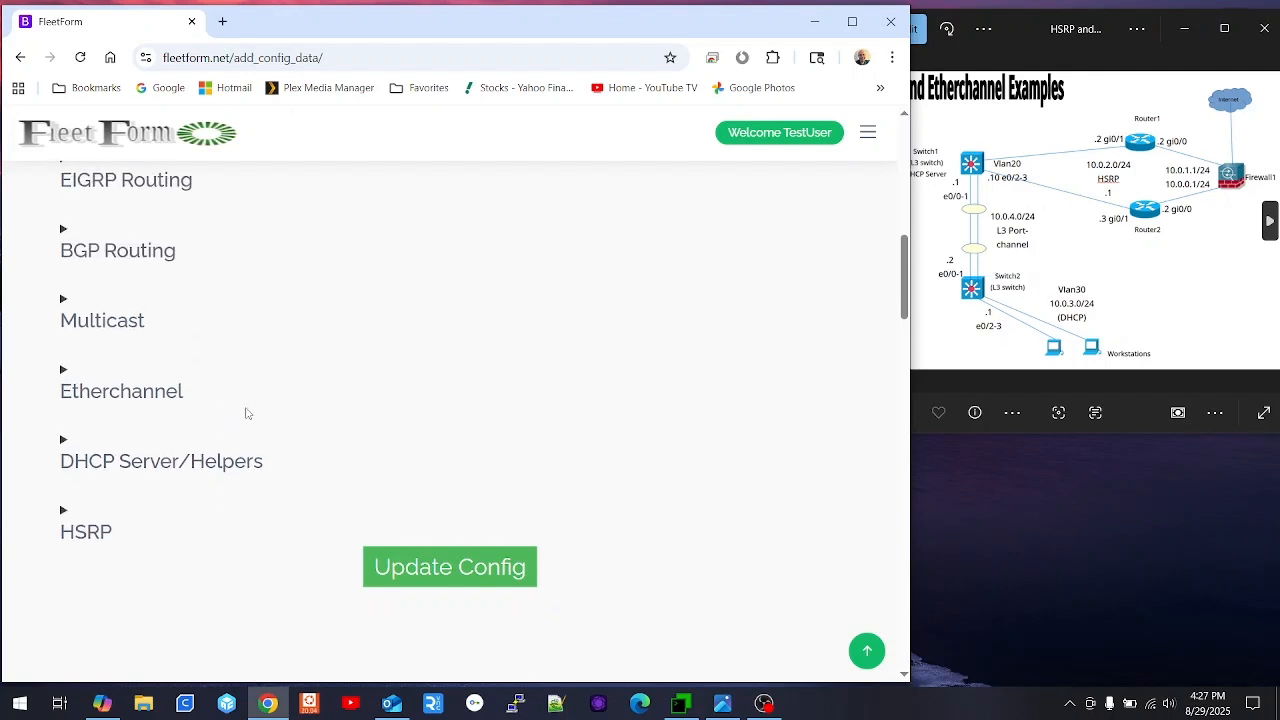
pyautogui.scroll(2, 196, 357)
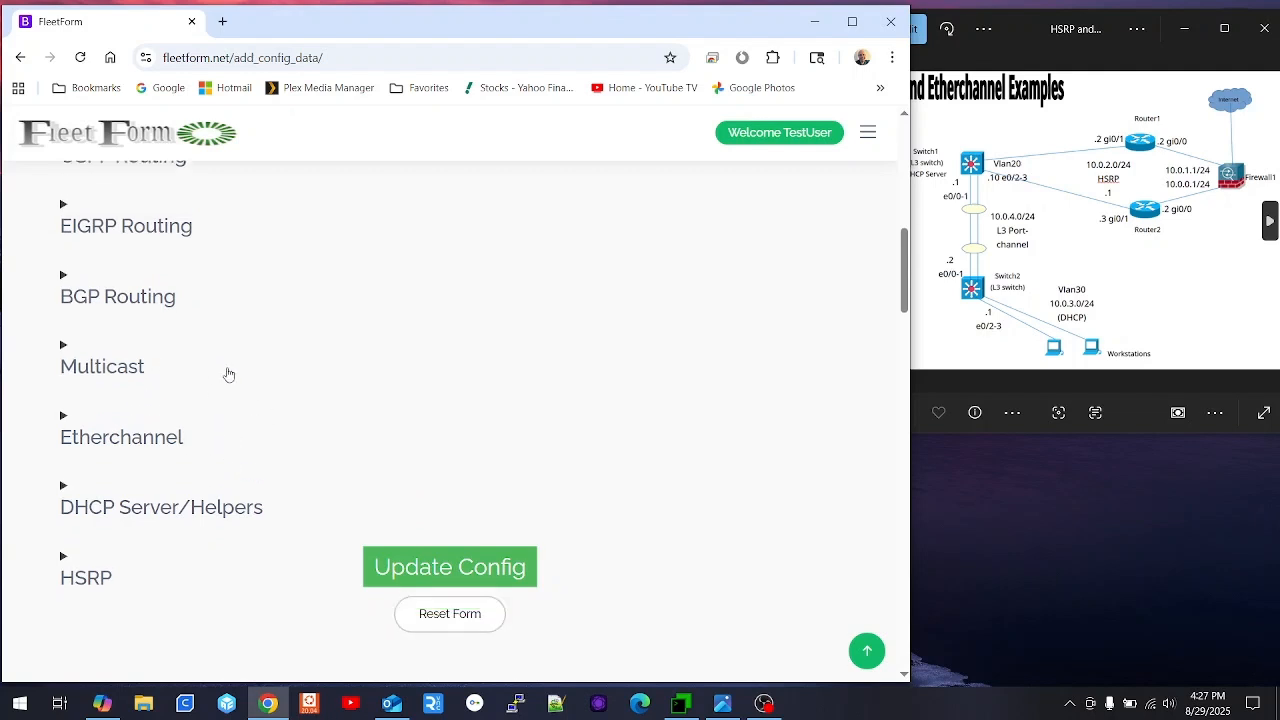
pyautogui.click(163, 305)
pyautogui.click(138, 540)
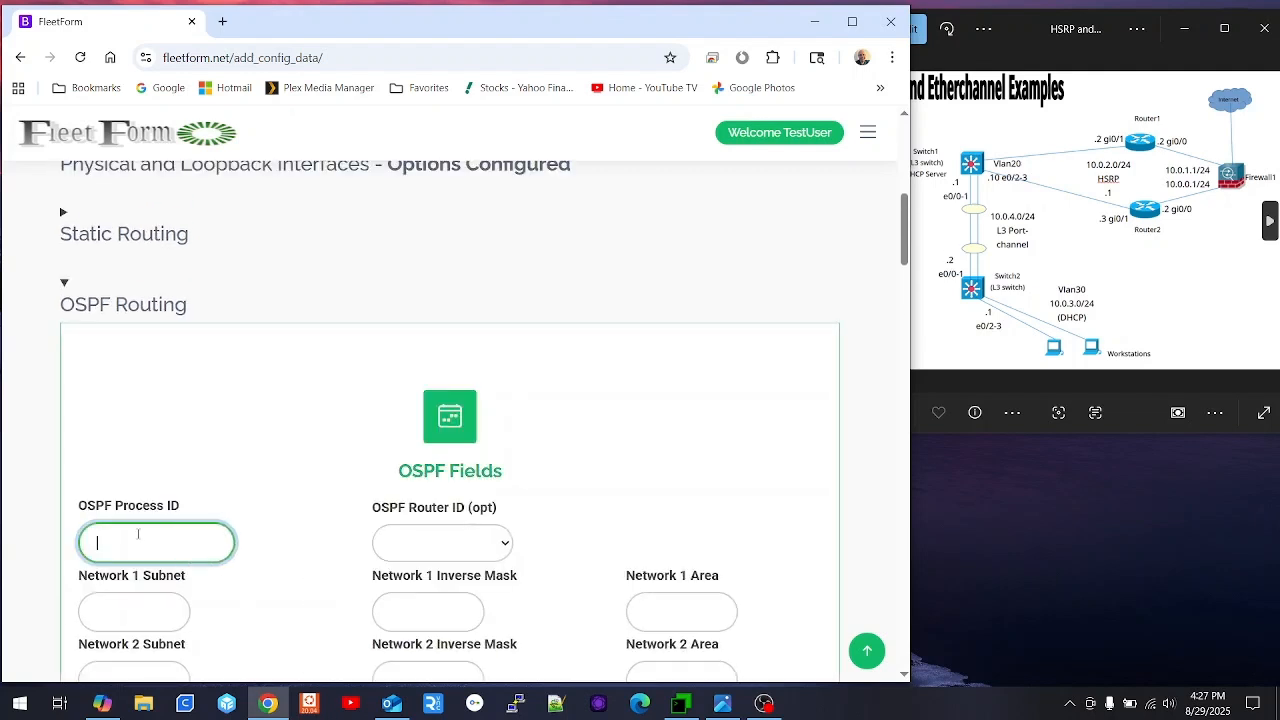
pyautogui.write('10')
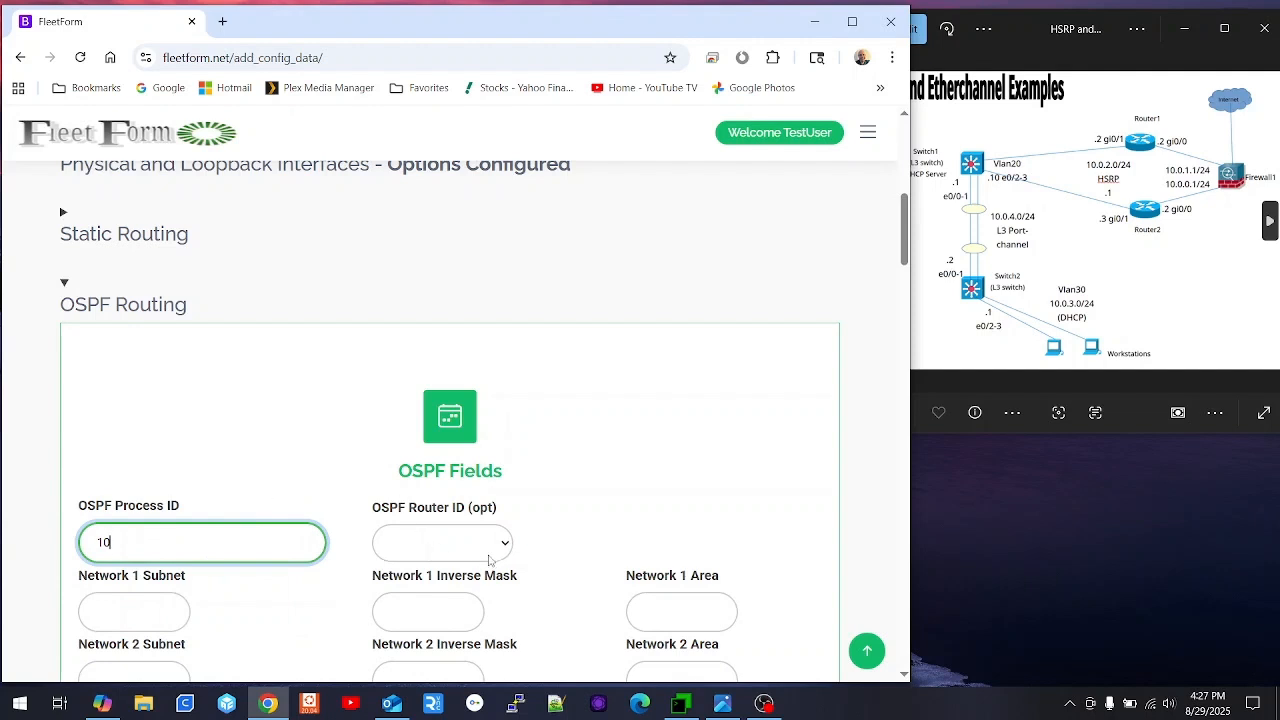
pyautogui.click(135, 611)
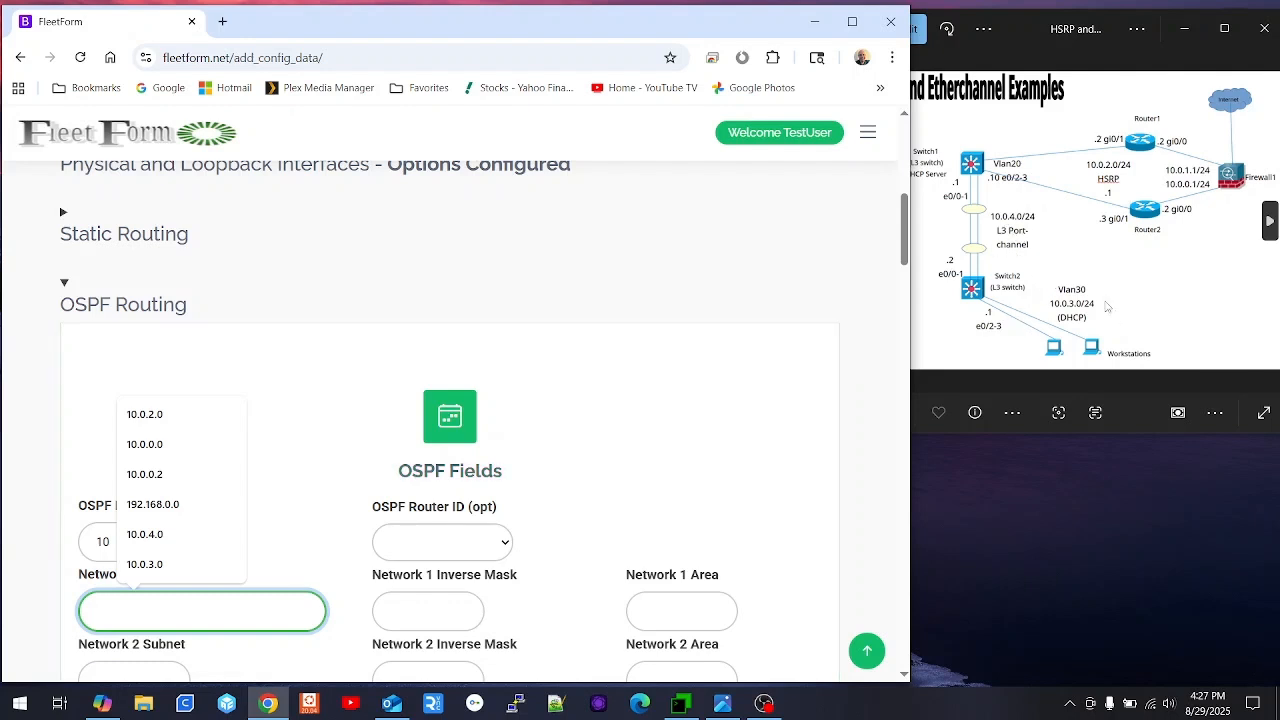
pyautogui.click(172, 608)
pyautogui.write('10')
pyautogui.press('Up')
pyautogui.press('Up')
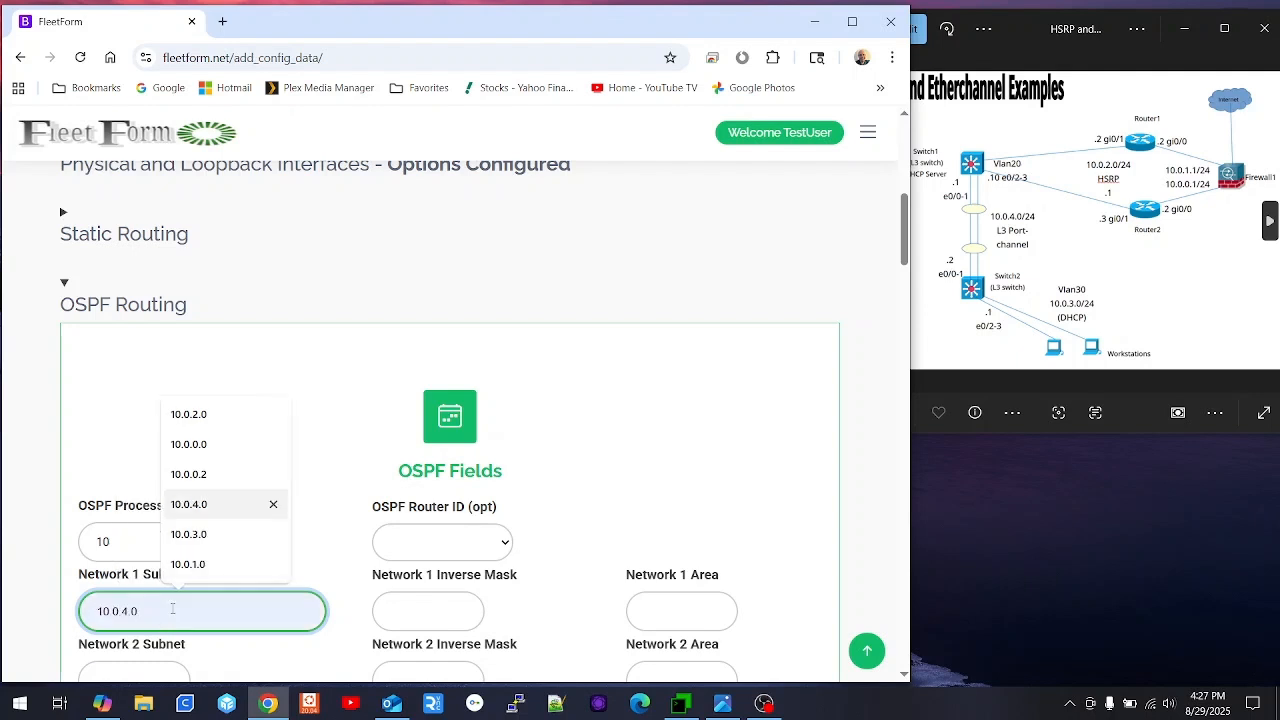
pyautogui.press('Tab')
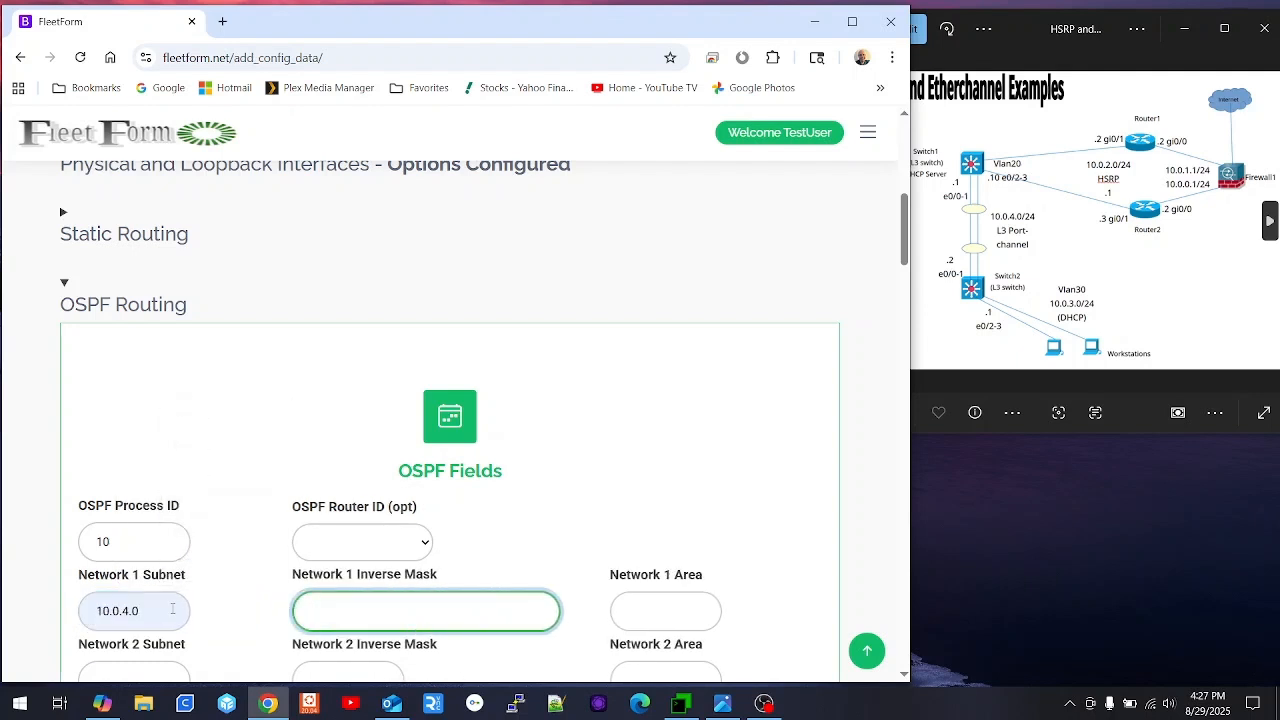
pyautogui.write('0')
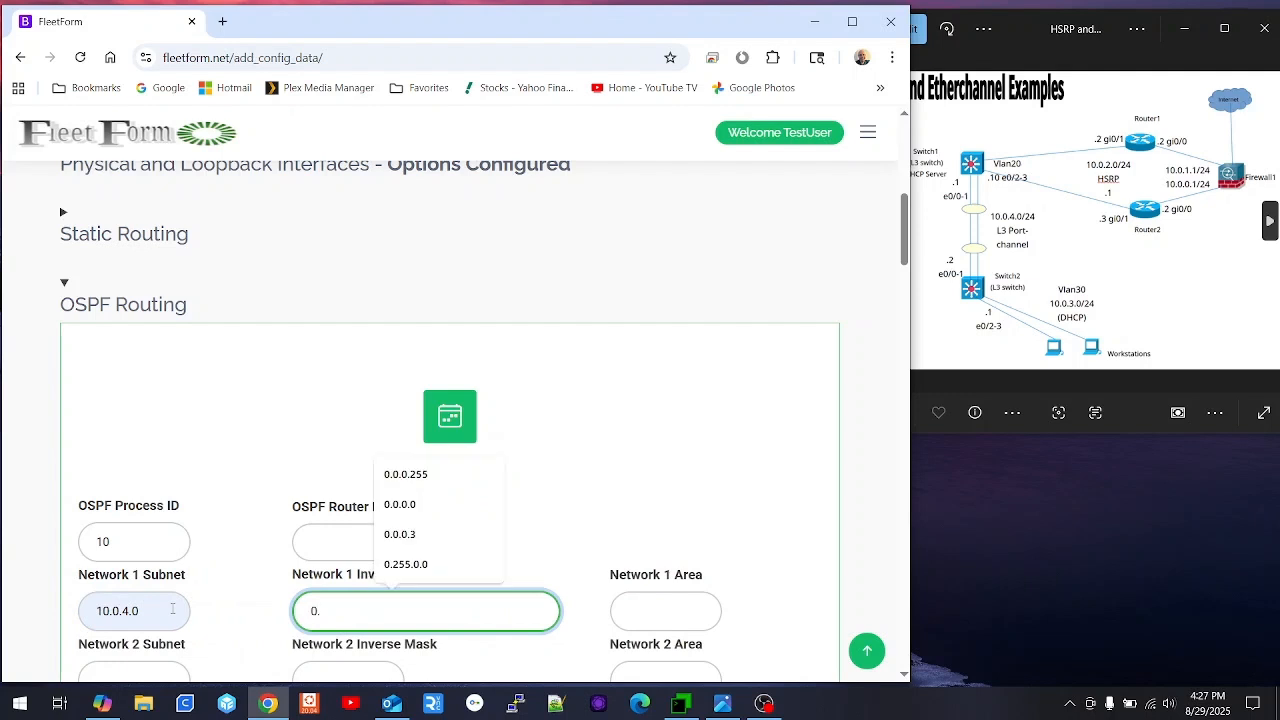
pyautogui.write('.')
pyautogui.press('Up')
pyautogui.press('Up')
pyautogui.press('Up')
pyautogui.press('Up')
pyautogui.press('Tab')
pyautogui.write('0')
# - Add OSPF network 10.0.3.0 with mask 0.0.0.255 and save the OSPF settings
pyautogui.press('Tab')
pyautogui.write('10.0.3')
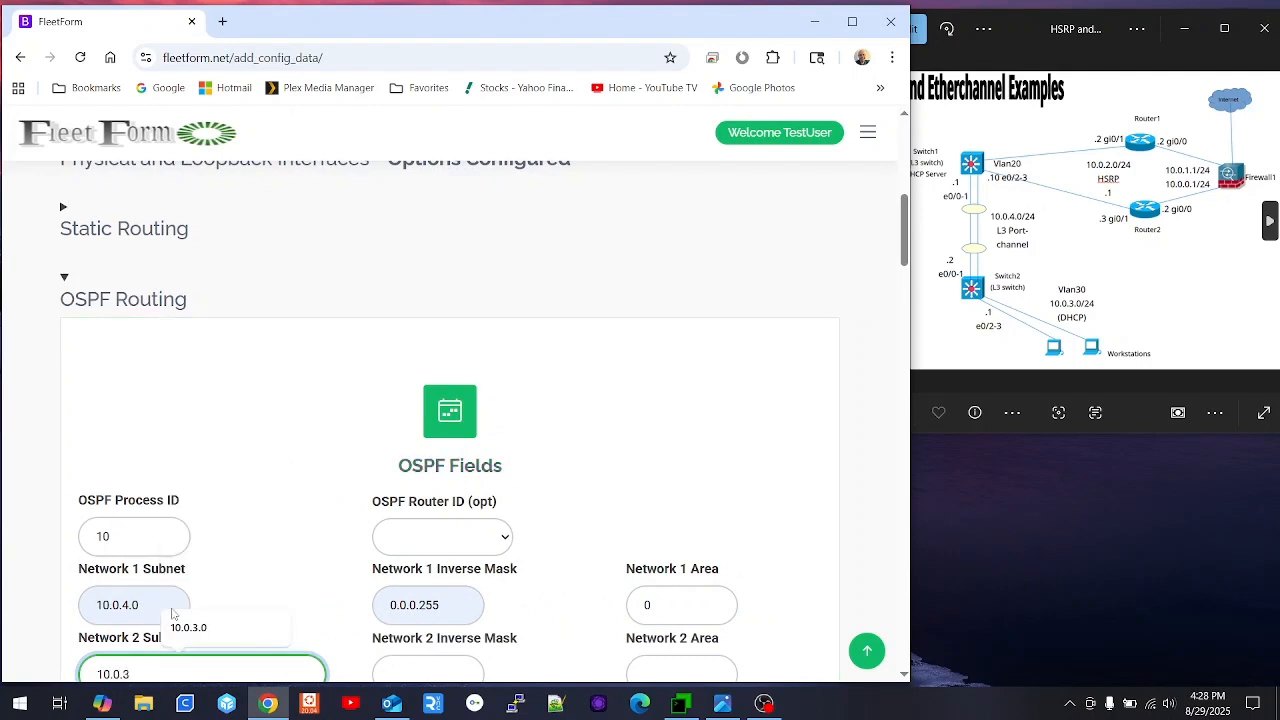
pyautogui.write('.0')
pyautogui.press('Tab')
pyautogui.write('0')
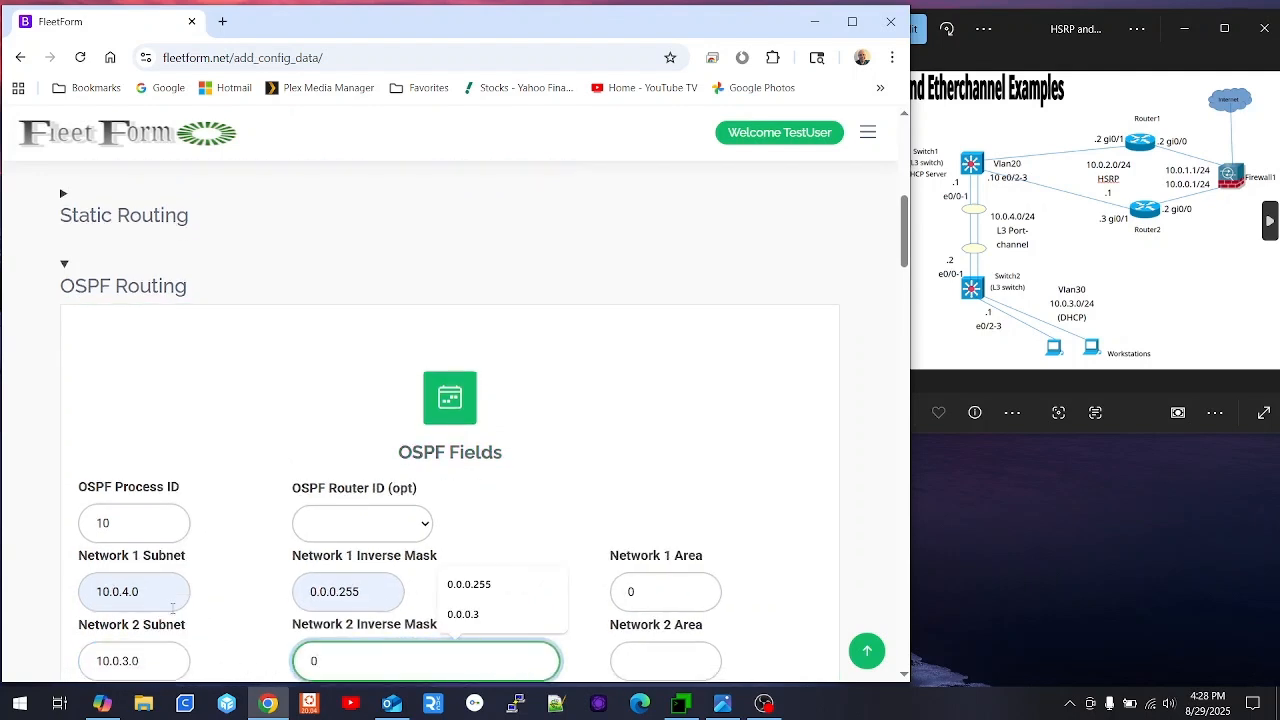
pyautogui.press('Down')
pyautogui.press('Tab')
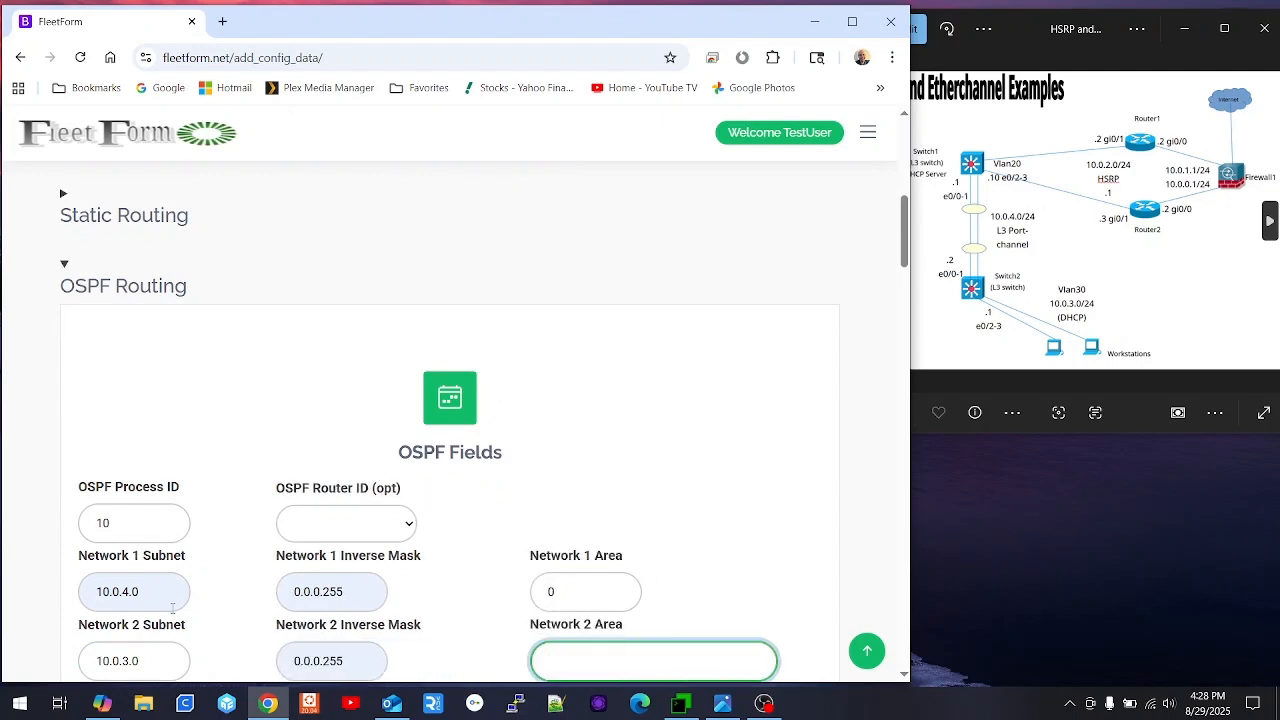
pyautogui.scroll(-5, 305, 465)
pyautogui.click(456, 590)
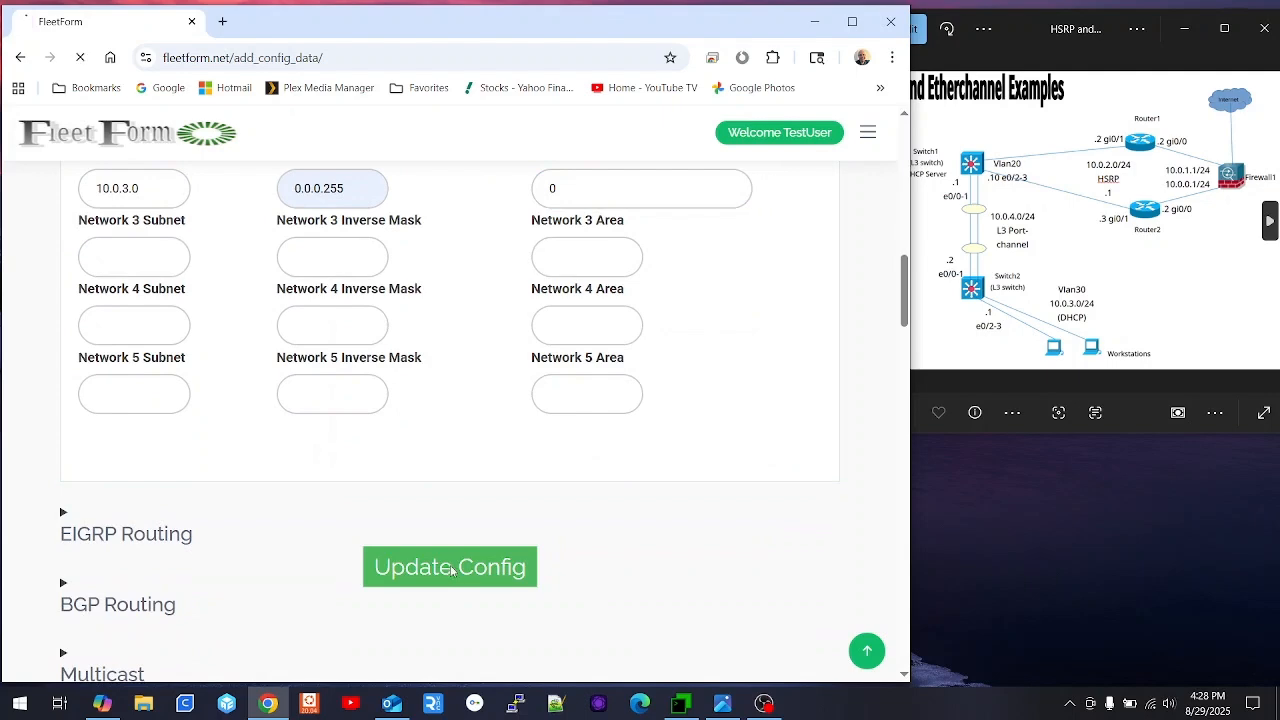
# - Choose e0/0 and e0/1 as the Etherchannel 1 member interfaces
pyautogui.scroll(-7, 265, 495)
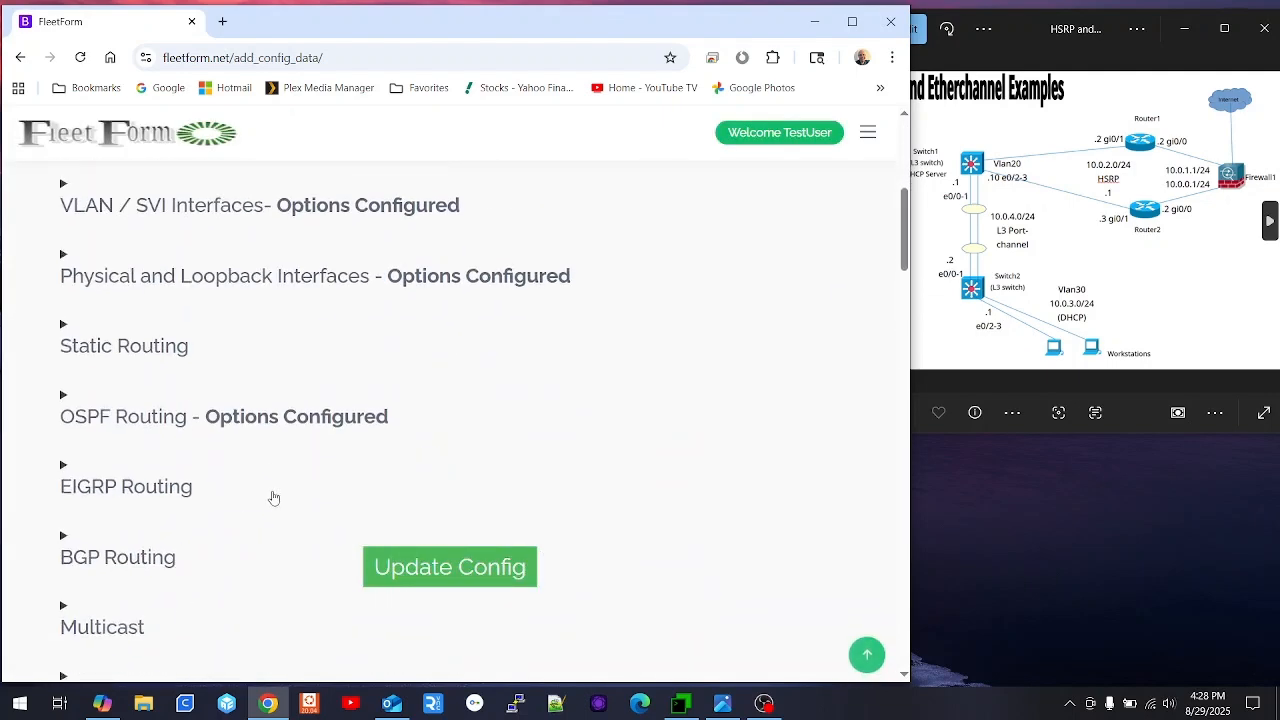
pyautogui.click(165, 478)
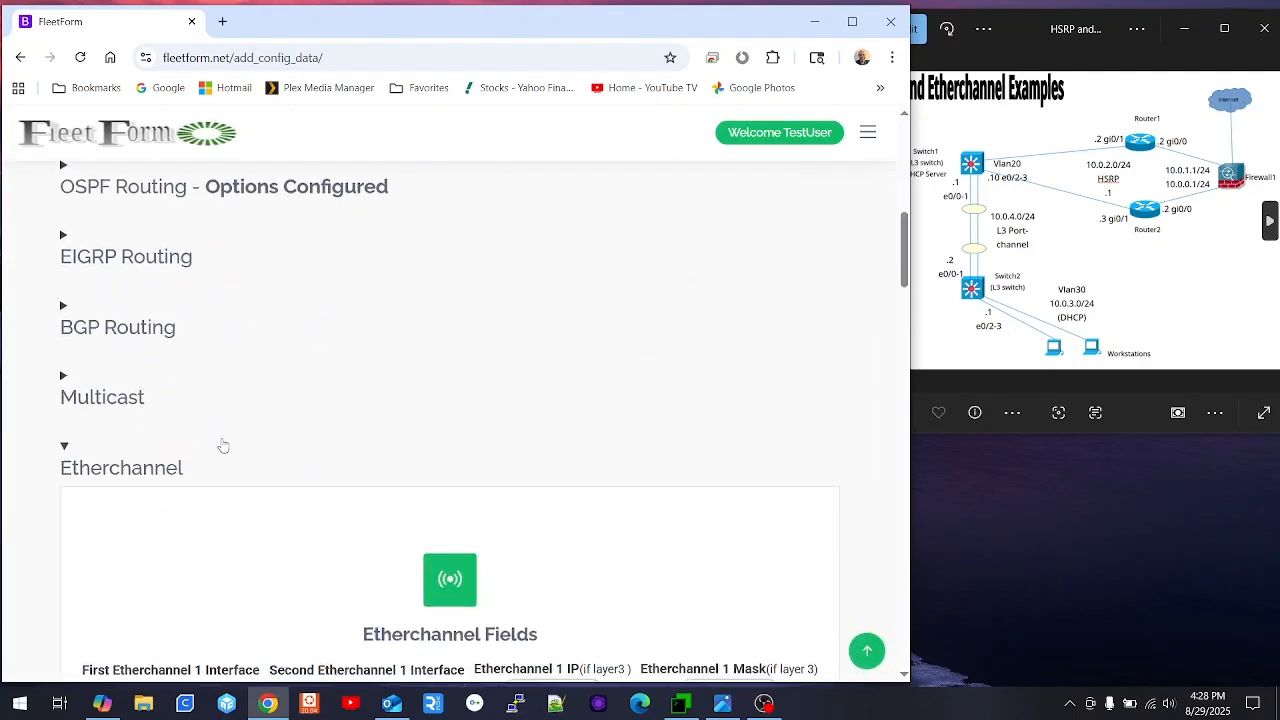
pyautogui.scroll(-2, 230, 450)
pyautogui.click(233, 495)
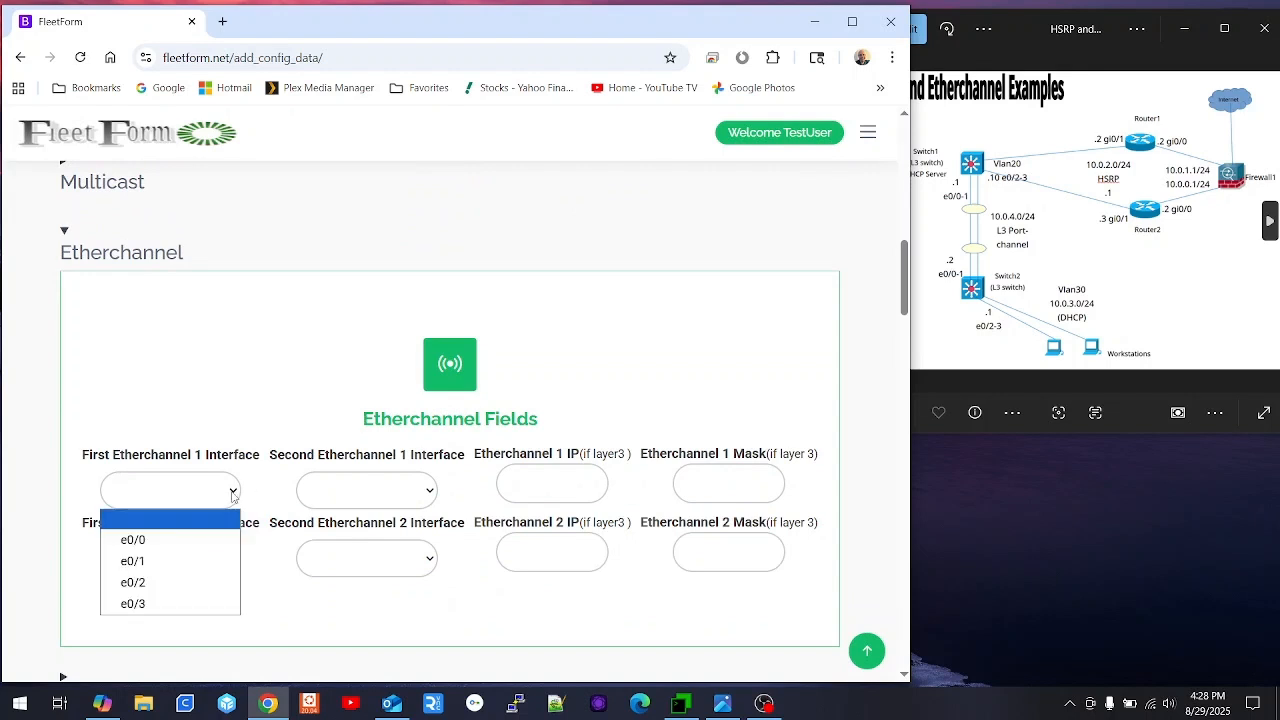
pyautogui.click(135, 540)
pyautogui.click(383, 497)
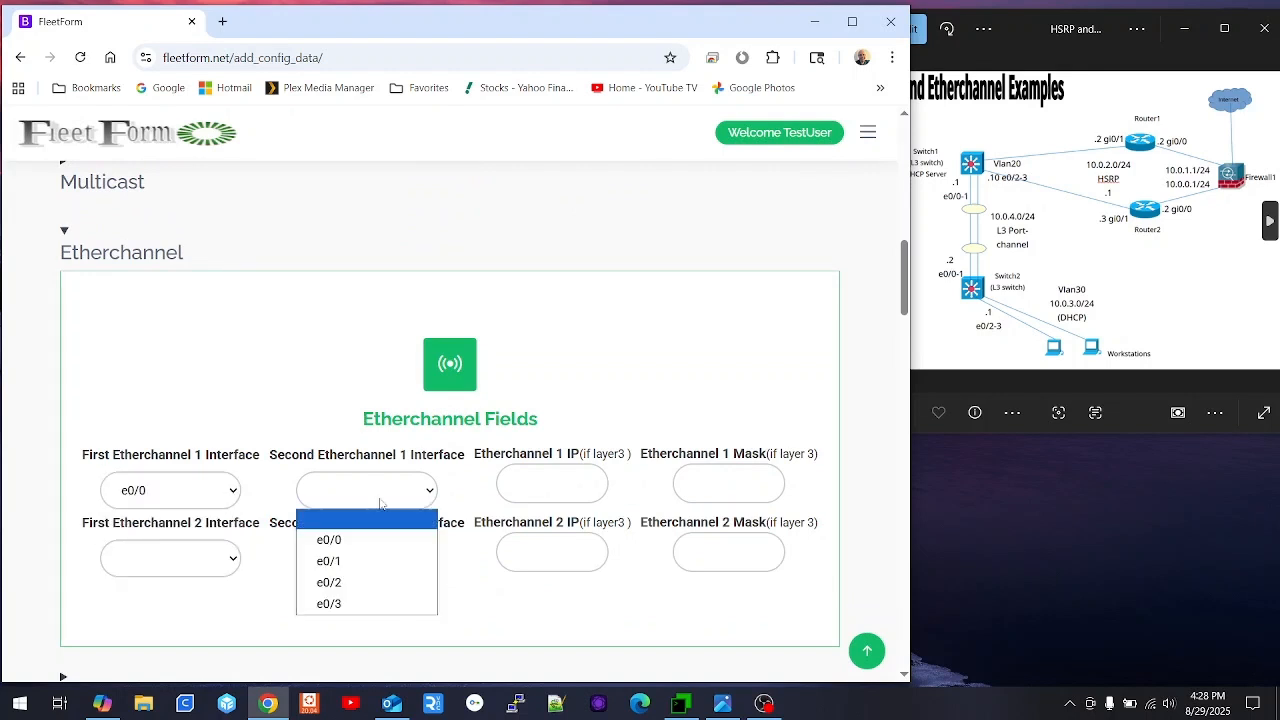
pyautogui.click(346, 563)
# - Give Etherchannel 1 IP 10.0.4.2 with mask 255.255.255.0 and save
pyautogui.click(527, 480)
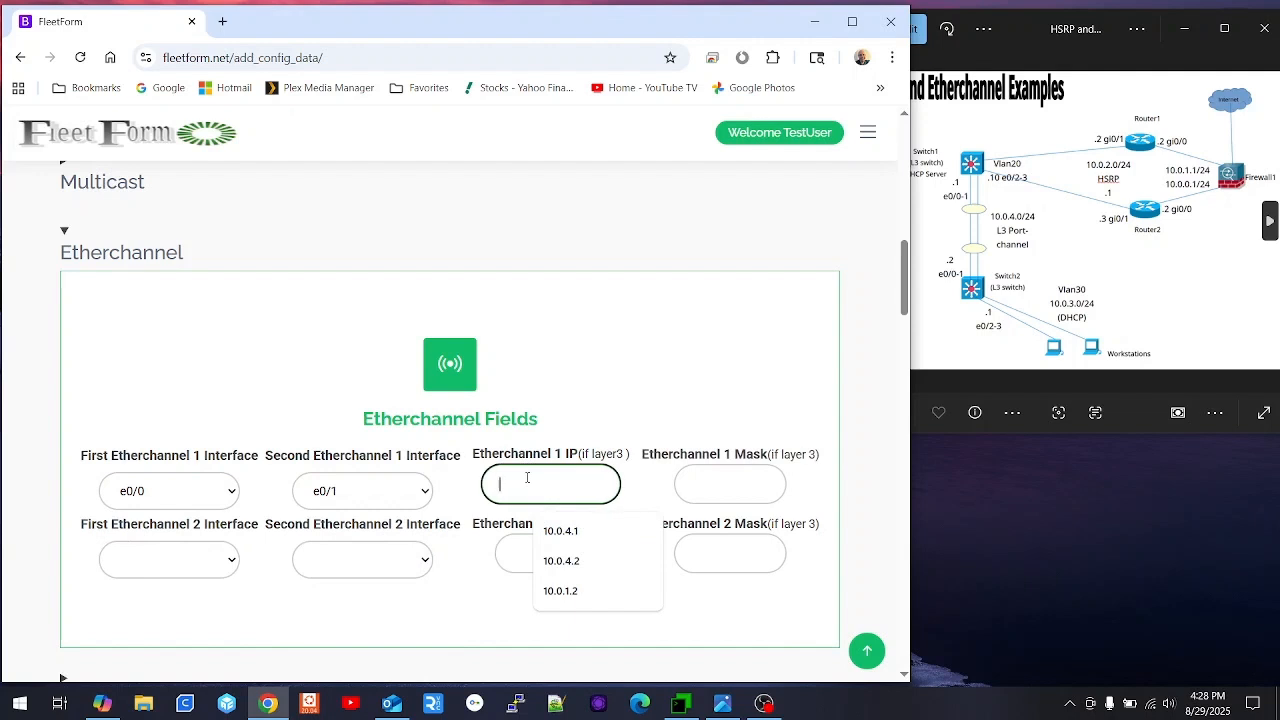
pyautogui.write('10.0.4.2')
pyautogui.press('Tab')
pyautogui.write('25')
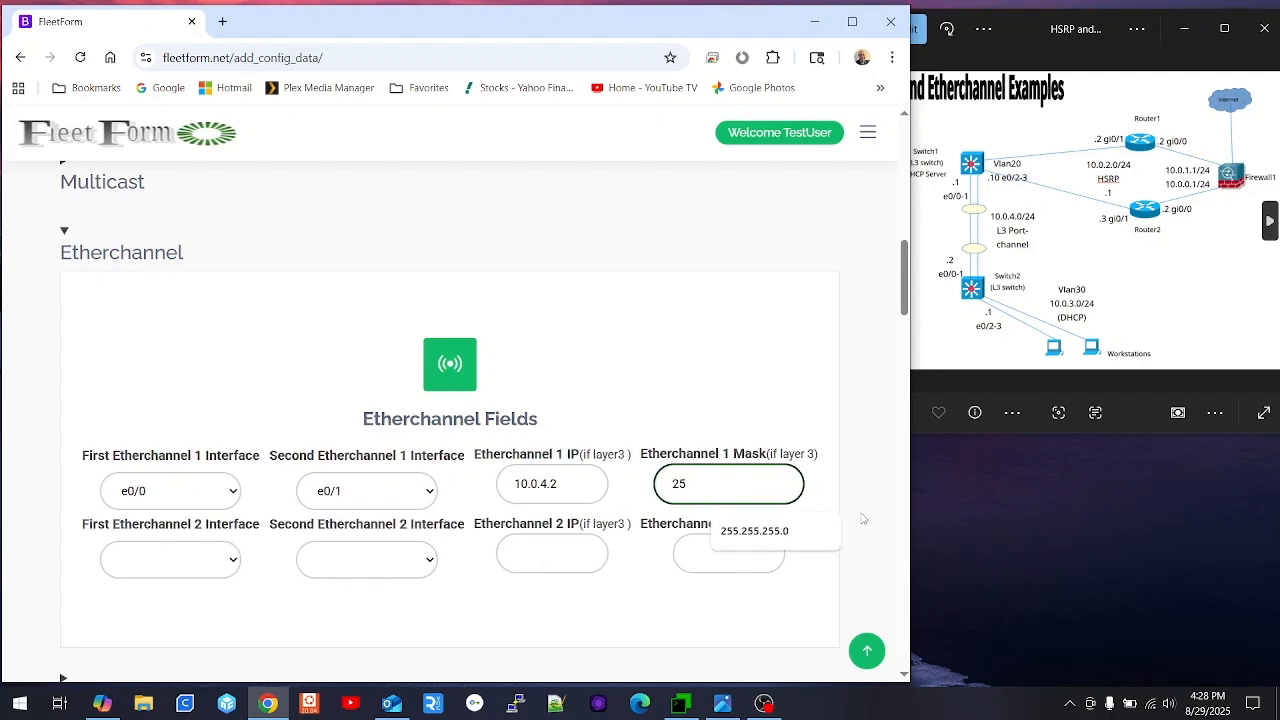
pyautogui.click(779, 535)
pyautogui.scroll(-2, 480, 490)
pyautogui.click(461, 572)
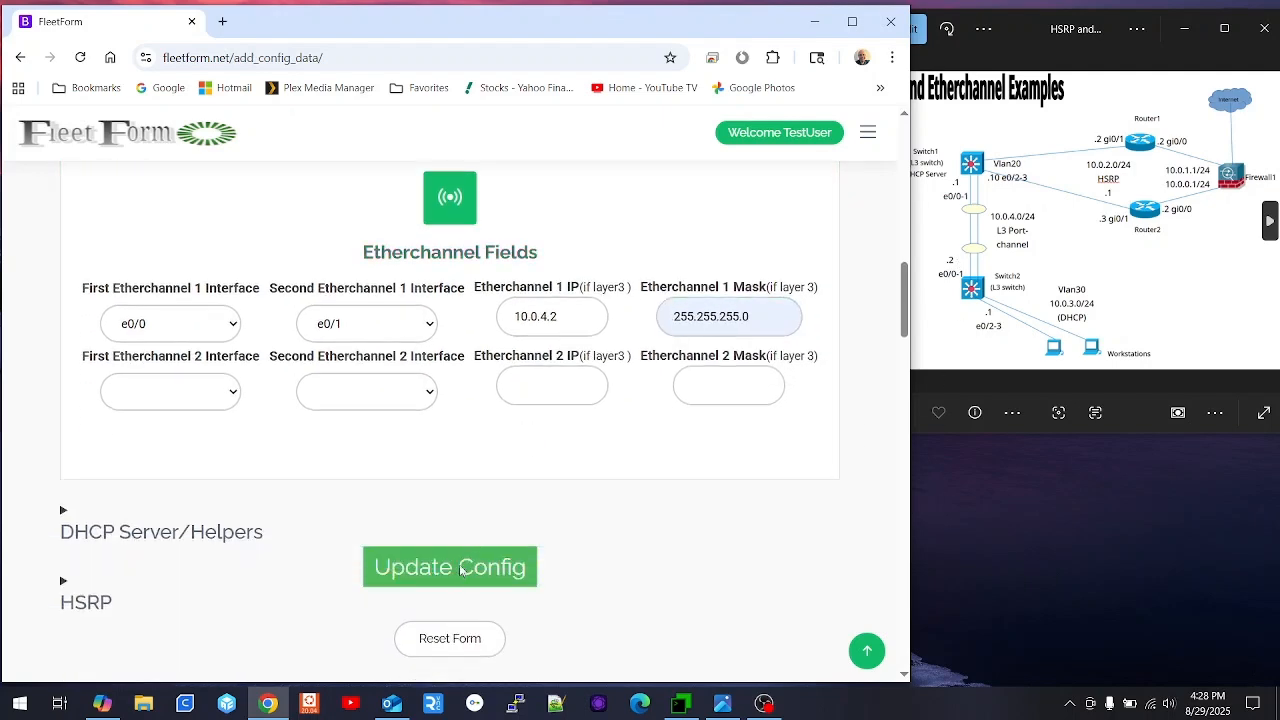
pyautogui.scroll(-4, 233, 441)
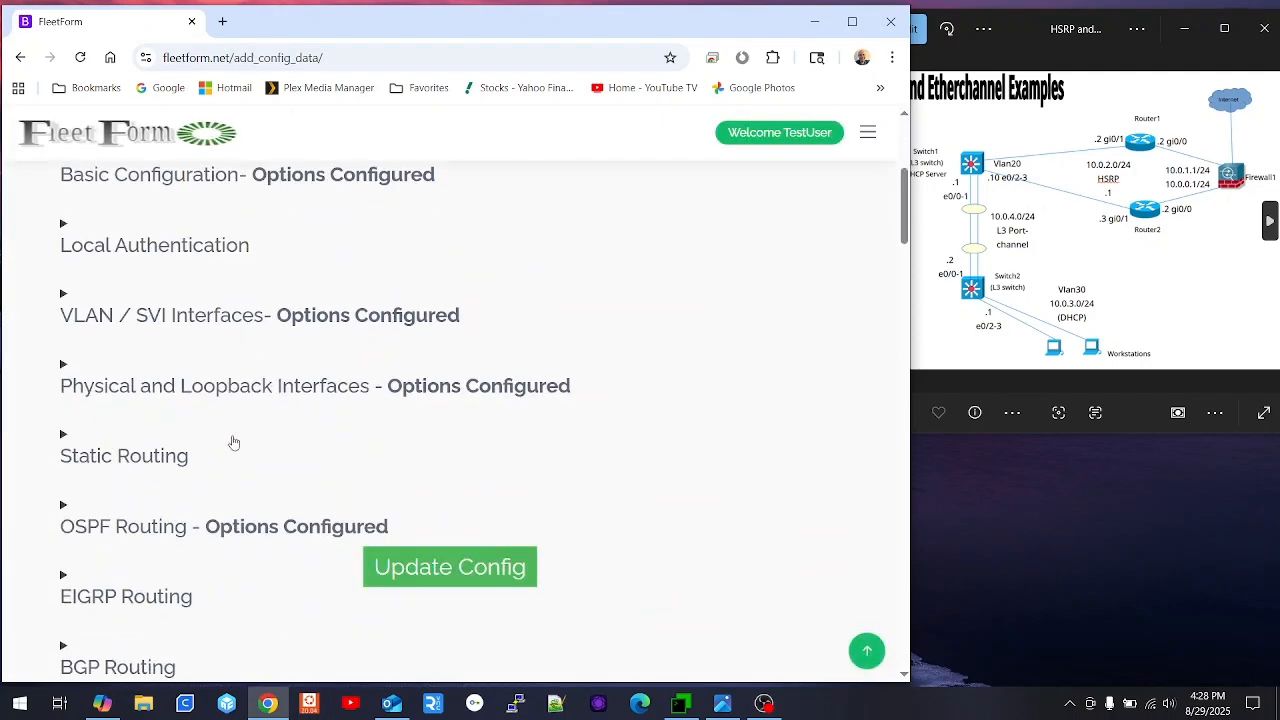
# - Make Vlan 30 a DHCP helper interface forwarding to 10.0.4.1, then save and regenerate the config
pyautogui.scroll(-2, 233, 441)
pyautogui.scroll(-2, 200, 474)
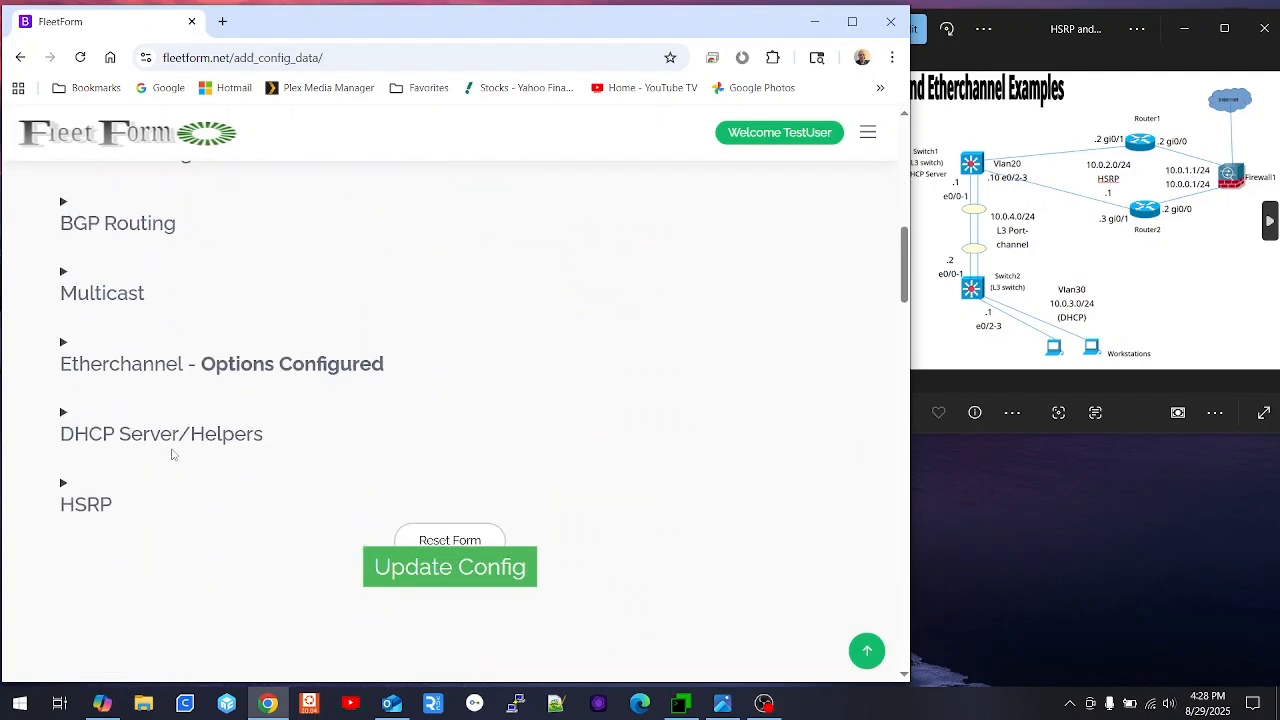
pyautogui.click(177, 434)
pyautogui.scroll(-2, 170, 450)
pyautogui.scroll(-3, 160, 534)
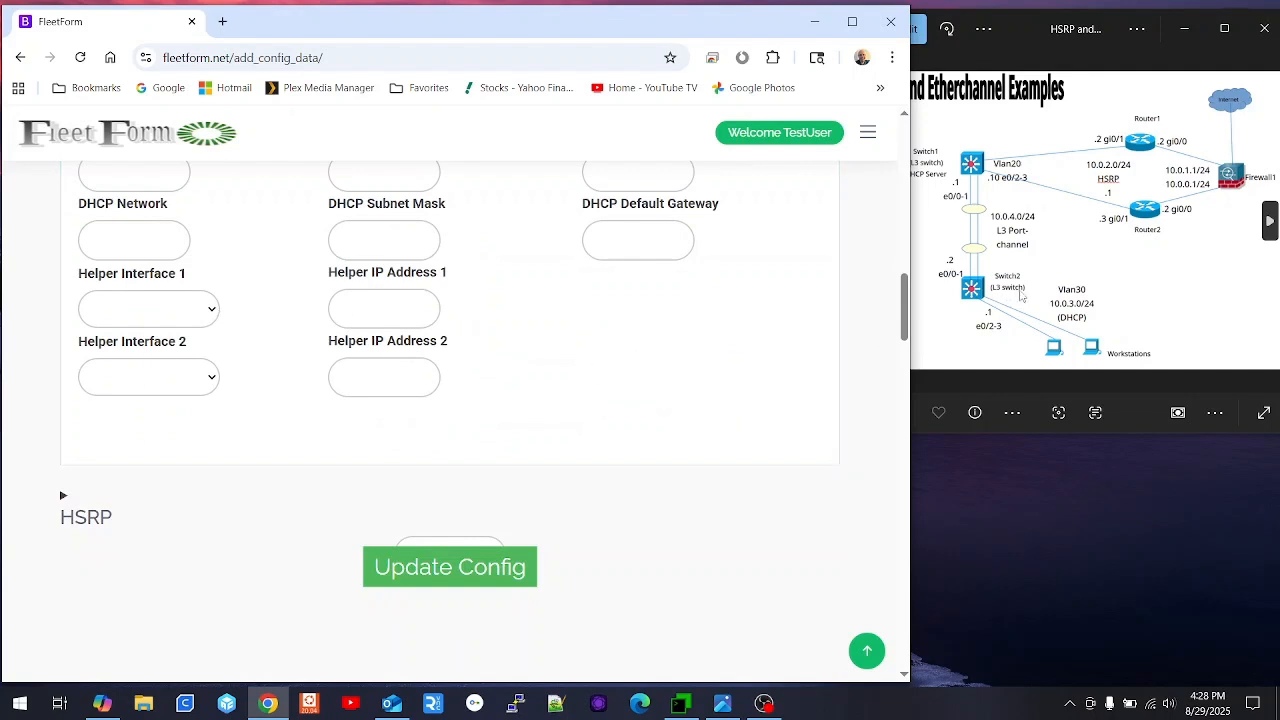
pyautogui.click(148, 308)
pyautogui.click(120, 360)
pyautogui.click(393, 308)
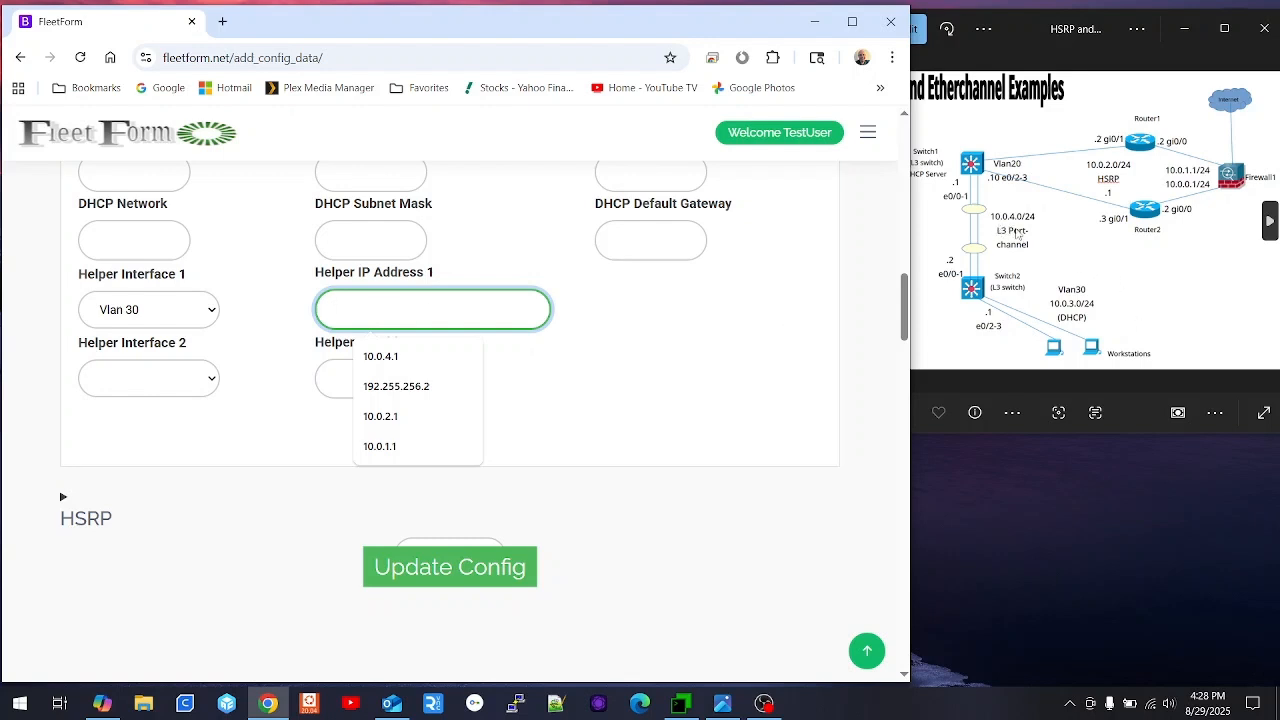
pyautogui.click(444, 311)
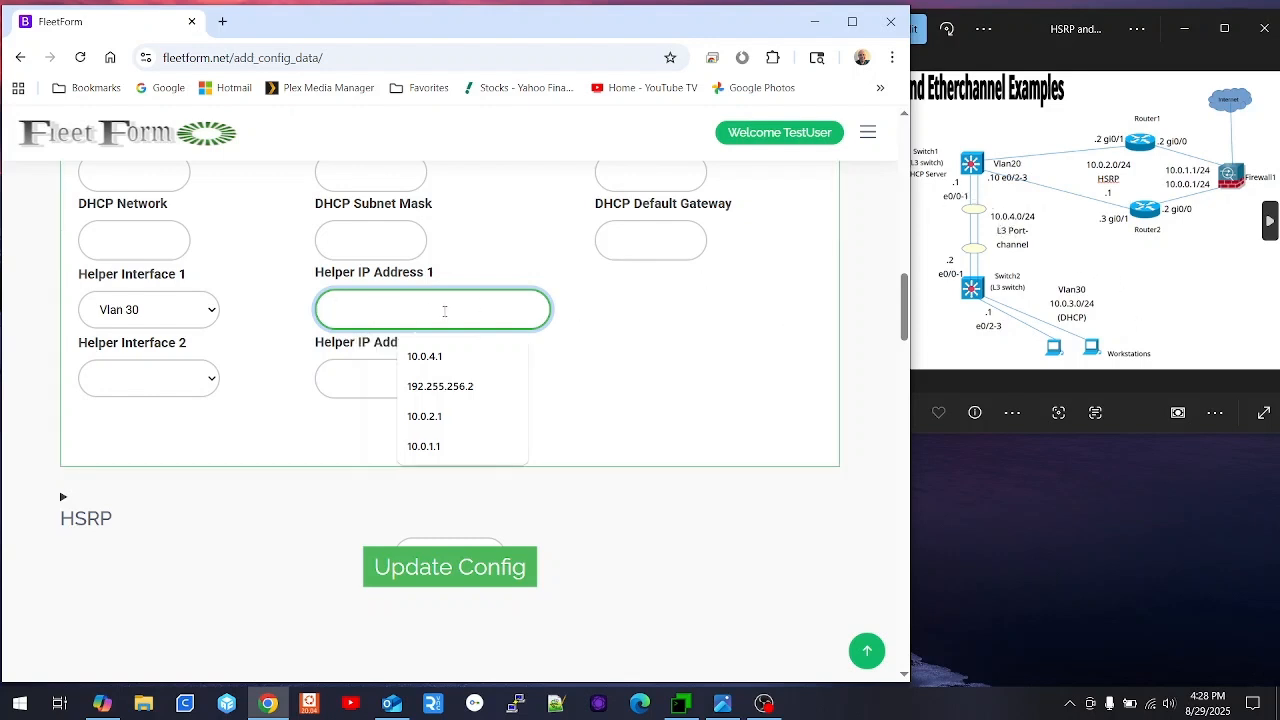
pyautogui.write('10.0.4.1')
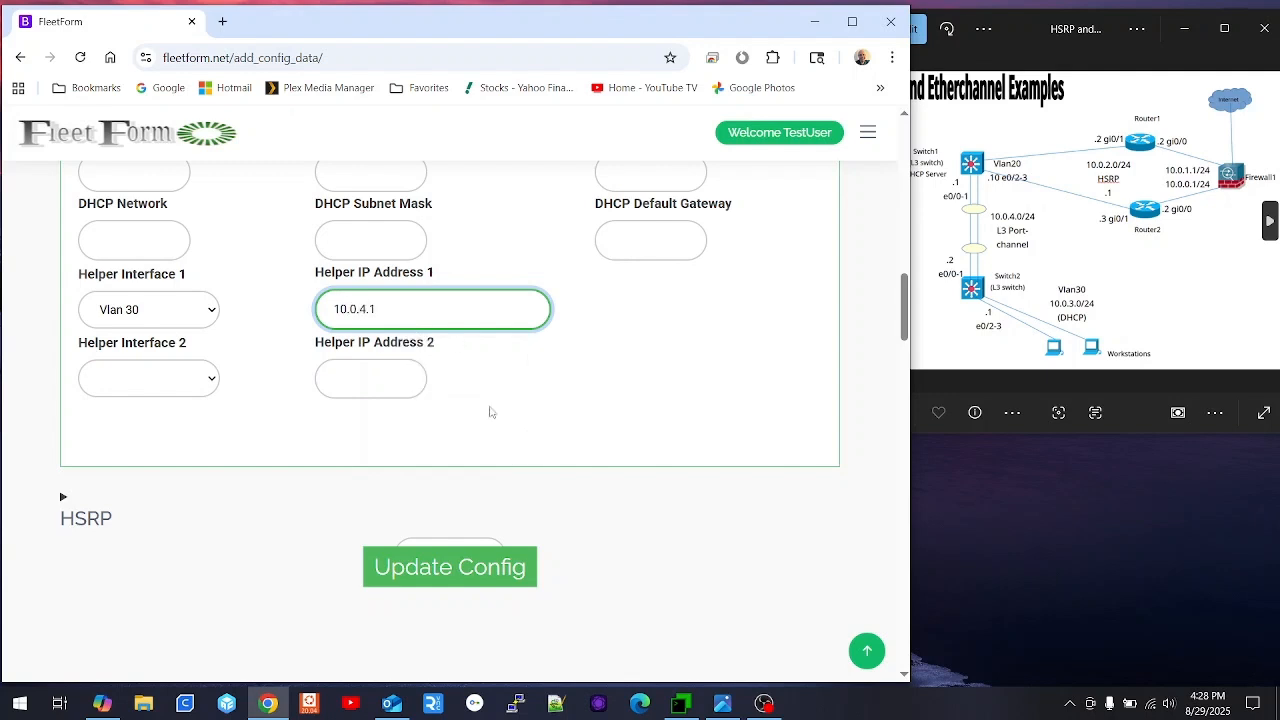
pyautogui.click(388, 572)
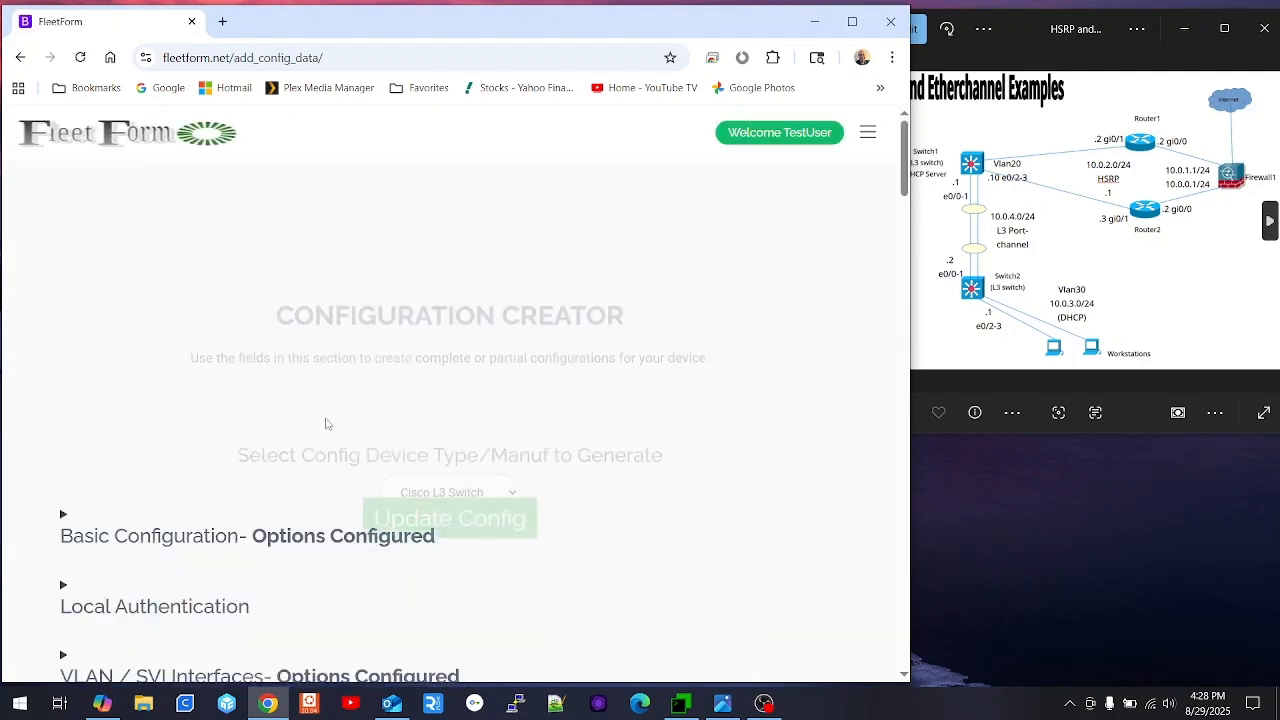
# - Copy the generated Switch2 configuration text, then bring MTPuTTY to the front
pyautogui.scroll(-9, 250, 472)
pyautogui.scroll(-6, 254, 469)
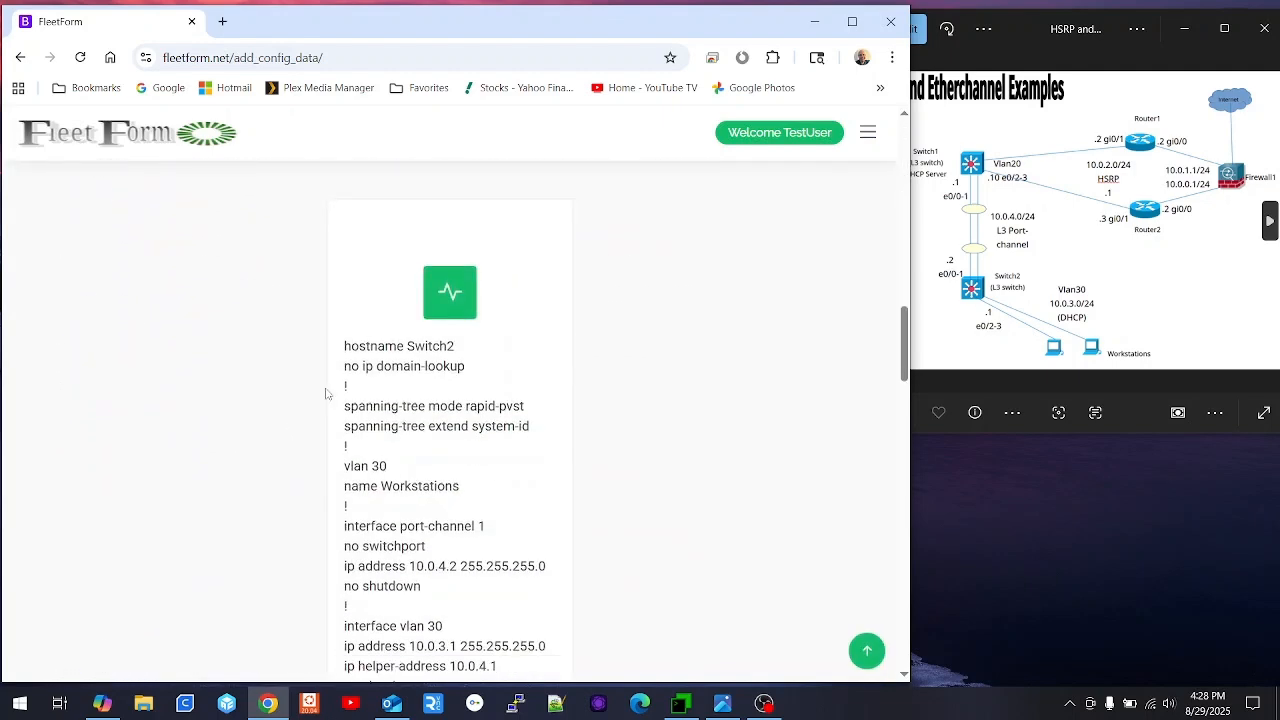
pyautogui.scroll(-2, 423, 379)
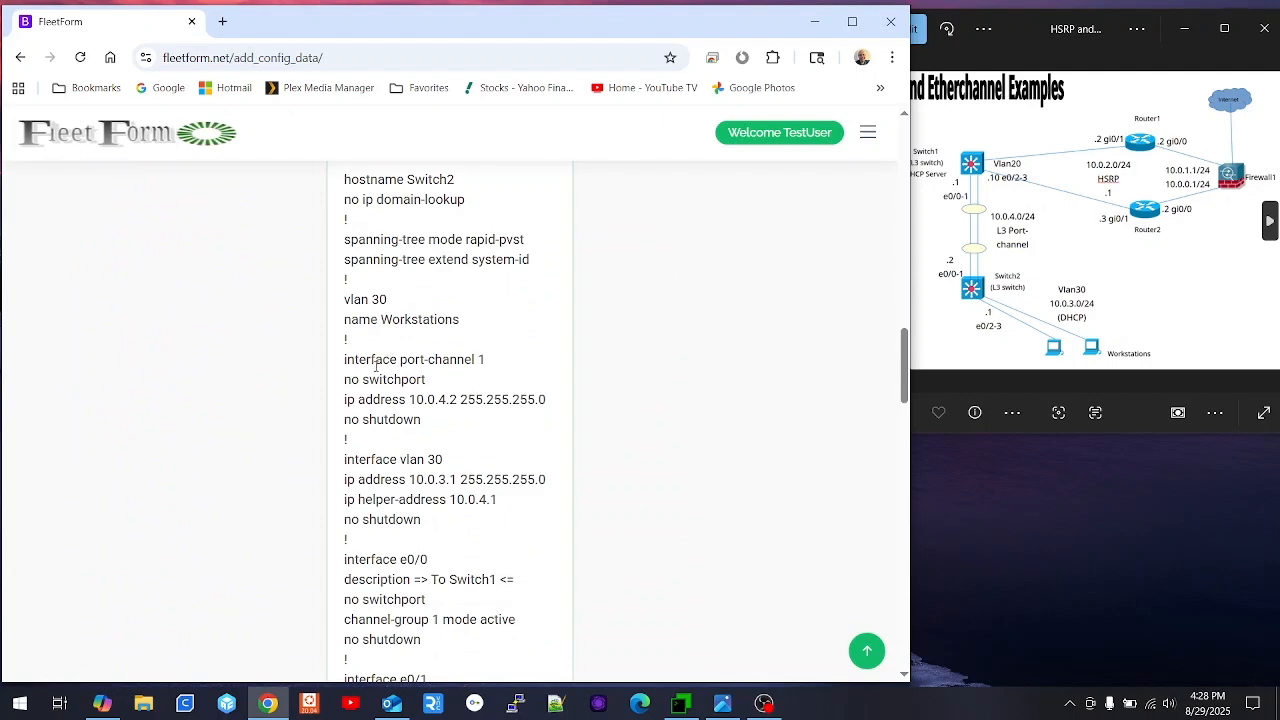
pyautogui.scroll(-2, 383, 462)
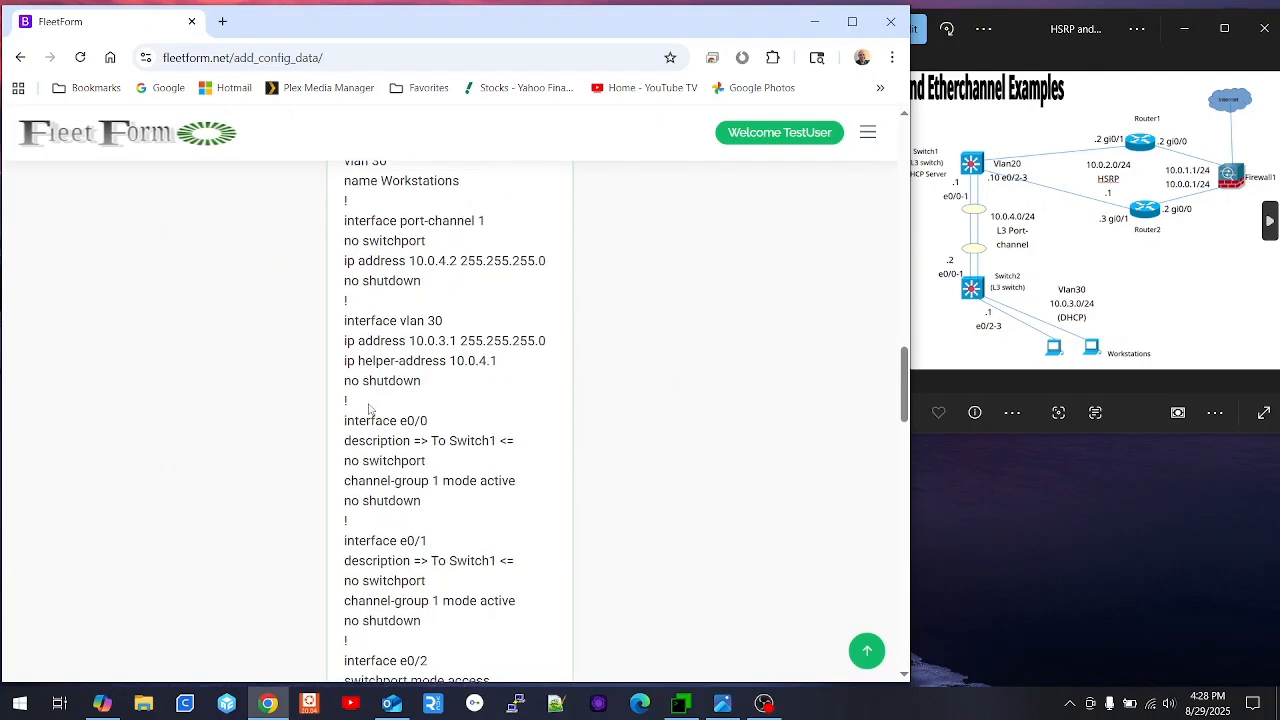
pyautogui.scroll(-2, 365, 450)
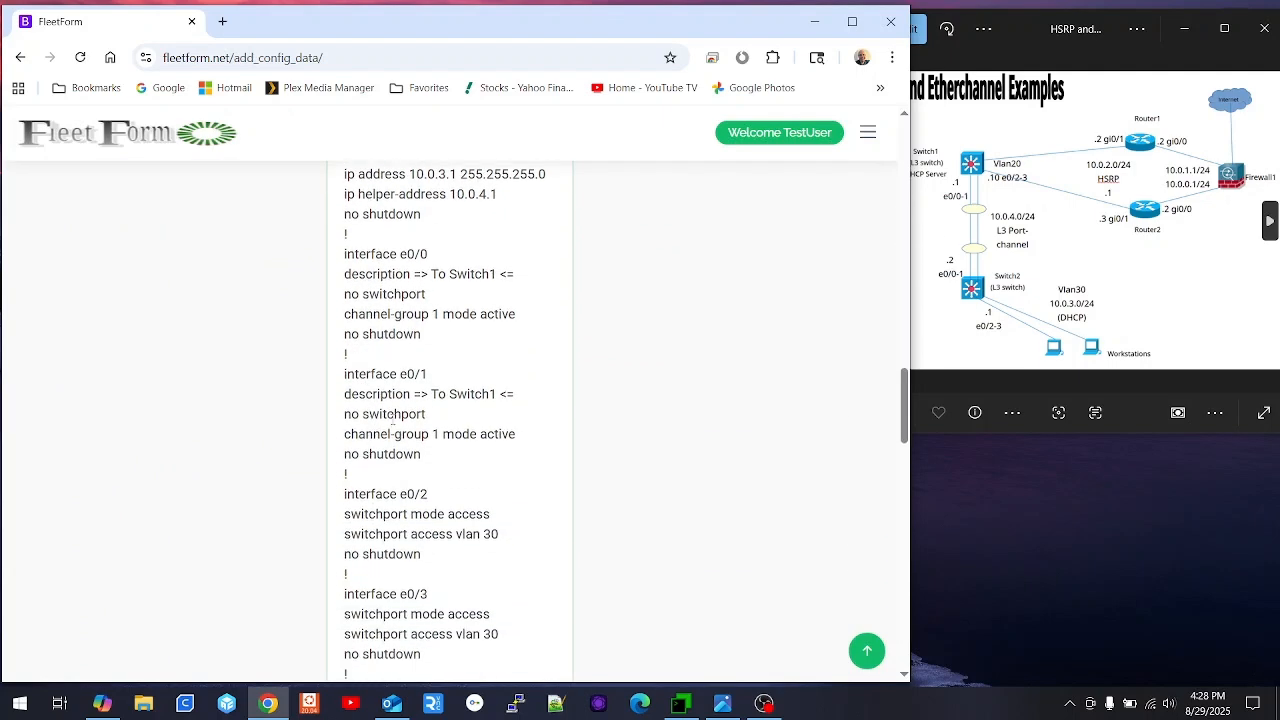
pyautogui.scroll(-2, 392, 410)
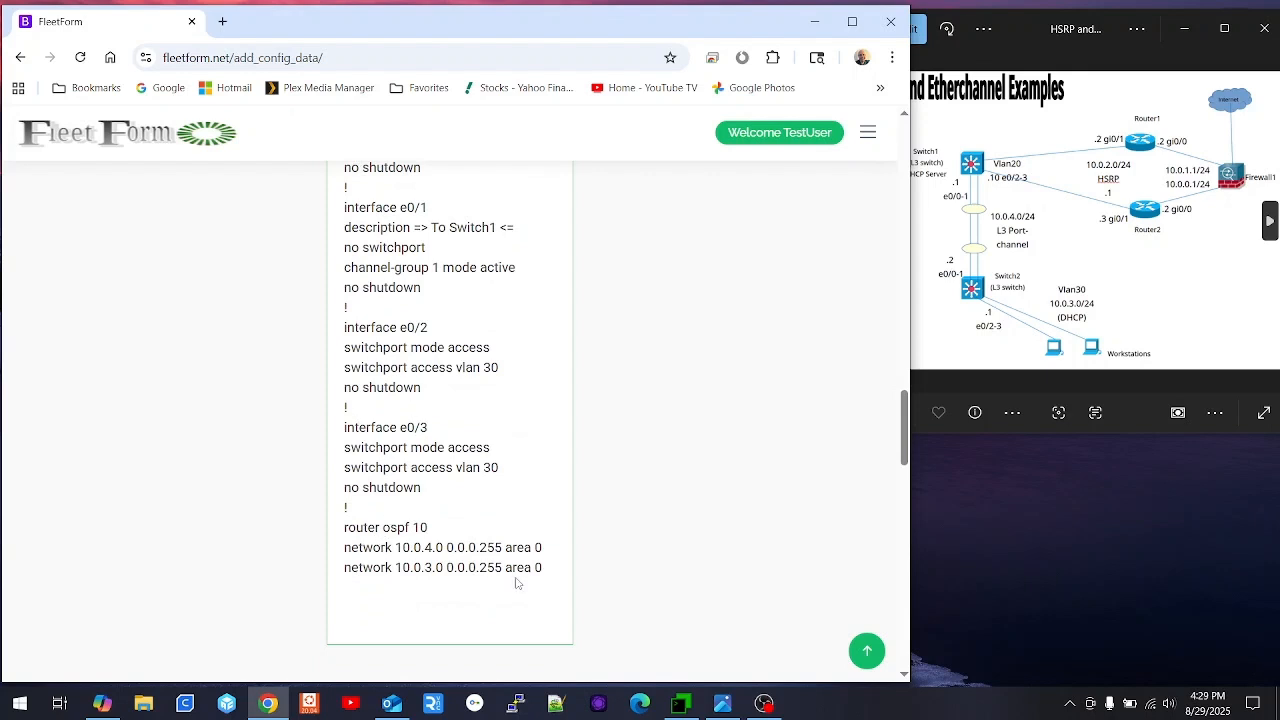
pyautogui.moveTo(545, 571); pyautogui.dragTo(305, 263)
pyautogui.scroll(6, 305, 263)
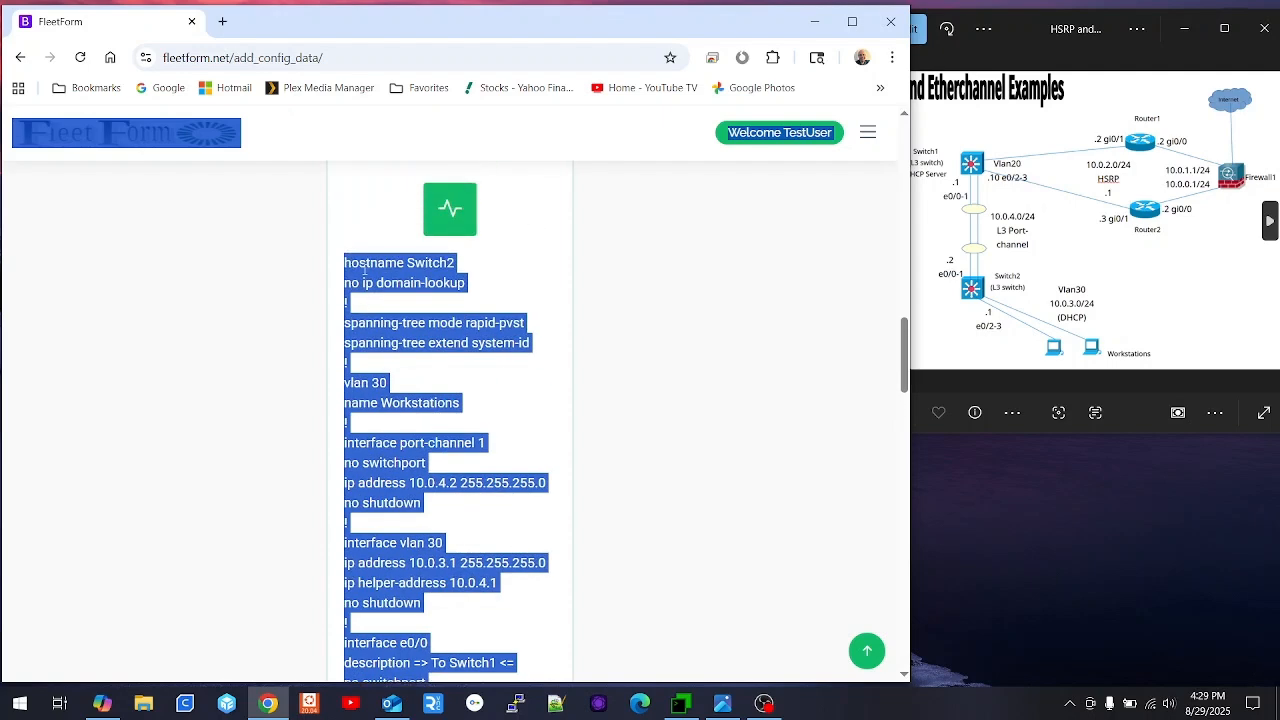
pyautogui.click(350, 265)
pyautogui.moveTo(345, 262); pyautogui.dragTo(559, 209)
pyautogui.rightClick(476, 177)
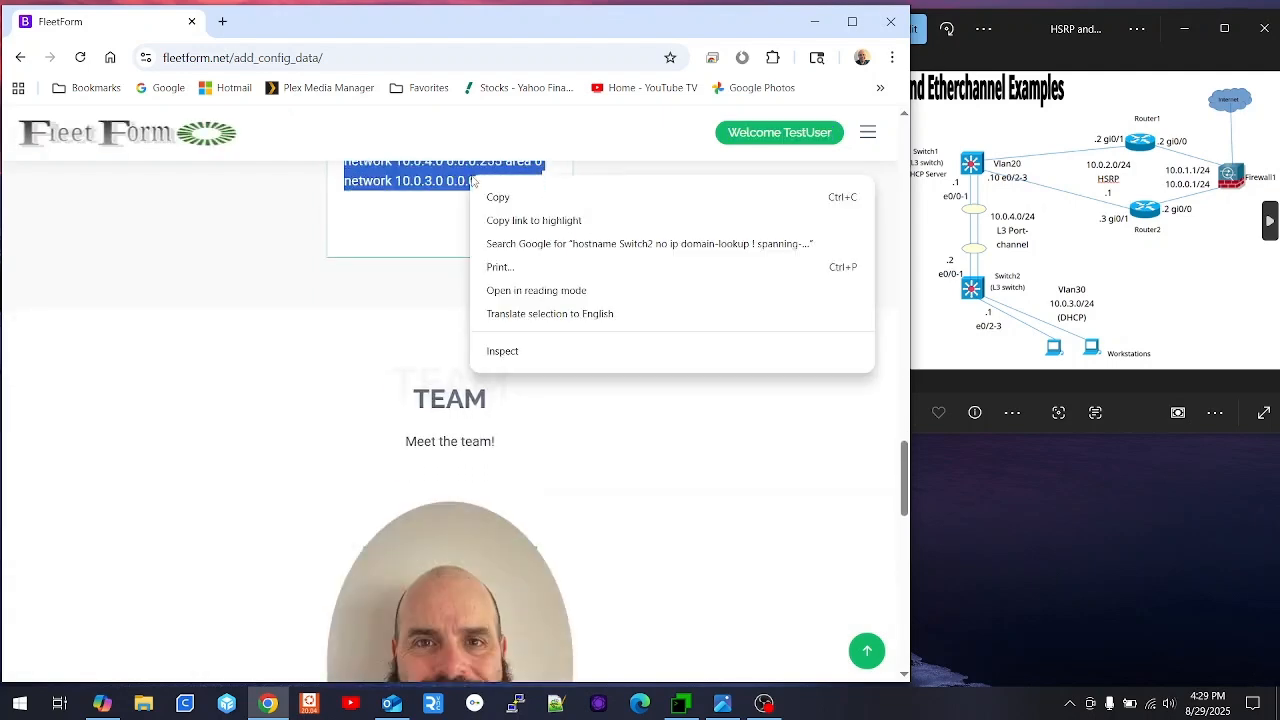
pyautogui.click(512, 203)
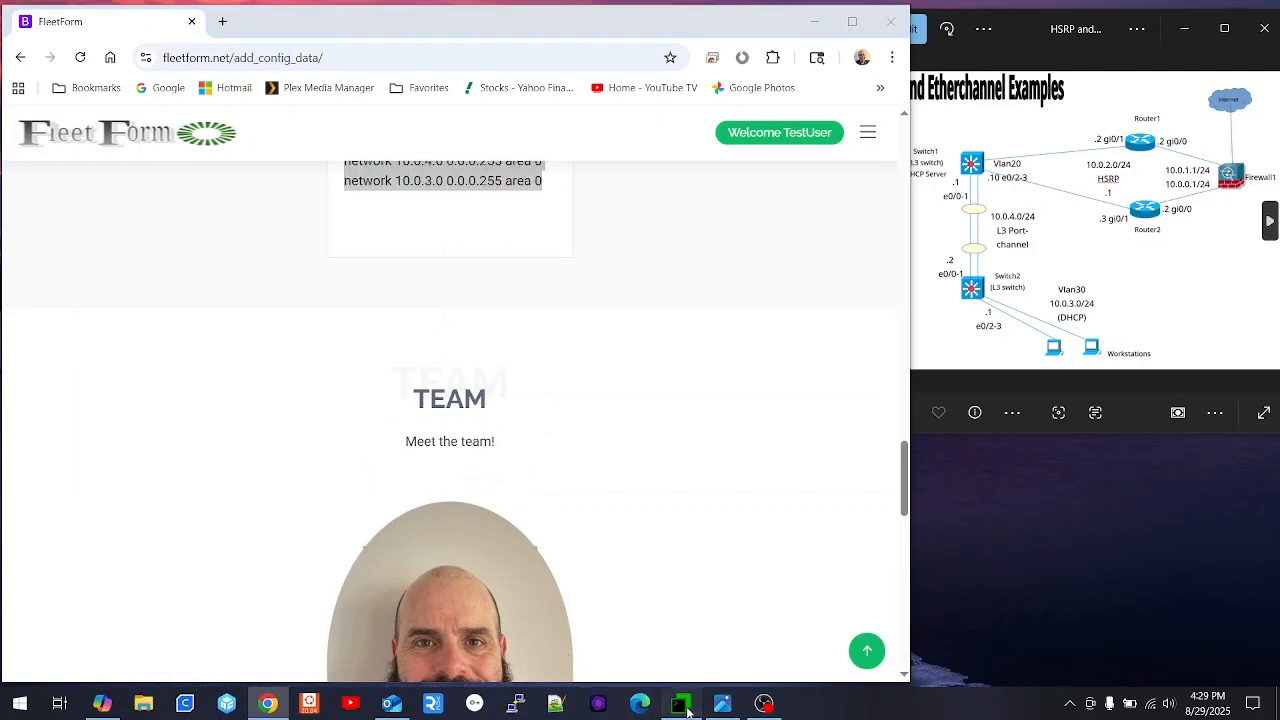
pyautogui.click(679, 704)
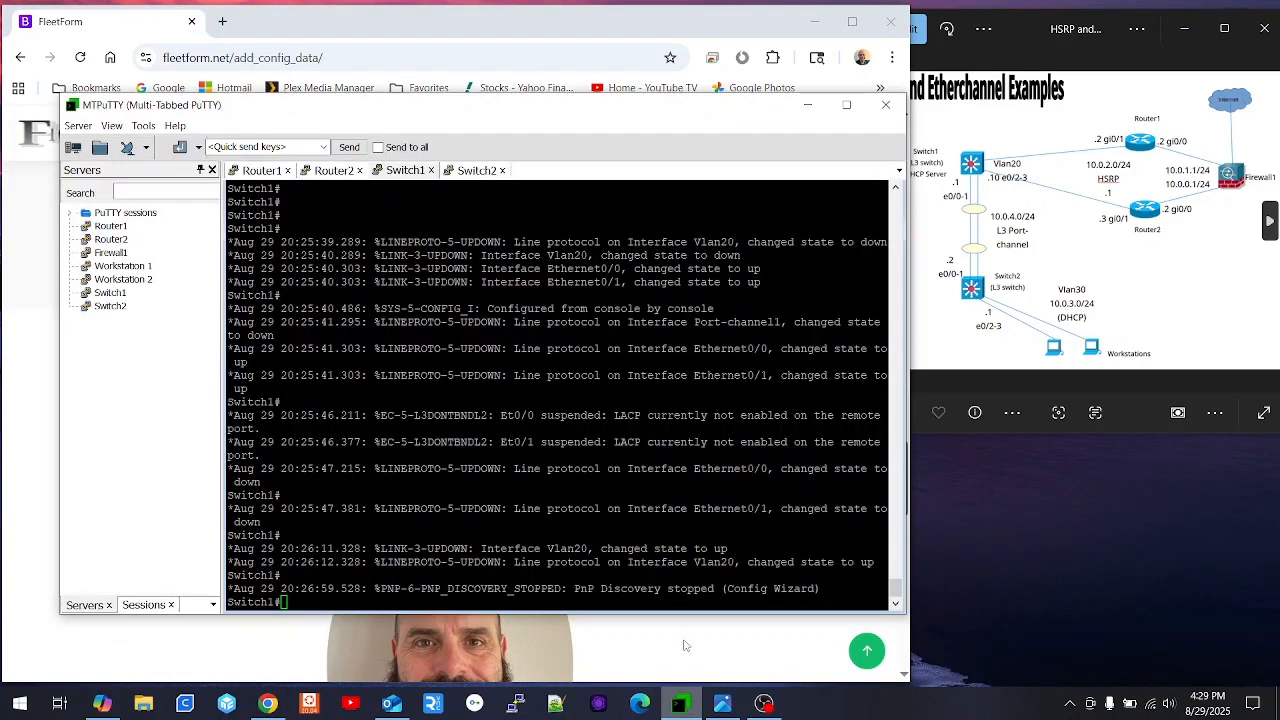
# - Paste the config into Switch2's console under en and conf t, then return to FleetForm
pyautogui.click(477, 170)
pyautogui.press('Return')
pyautogui.write('en')
pyautogui.press('Return')
pyautogui.write('conf t')
pyautogui.press('Return')
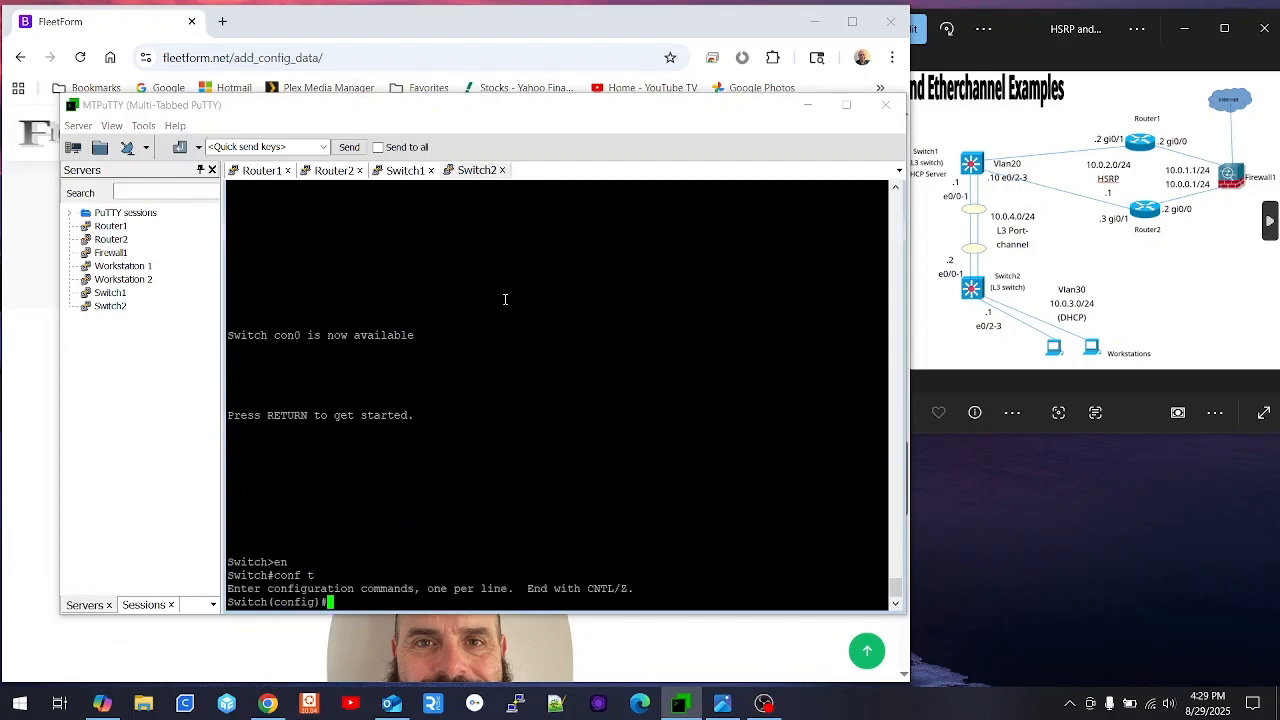
pyautogui.rightClick(505, 299)
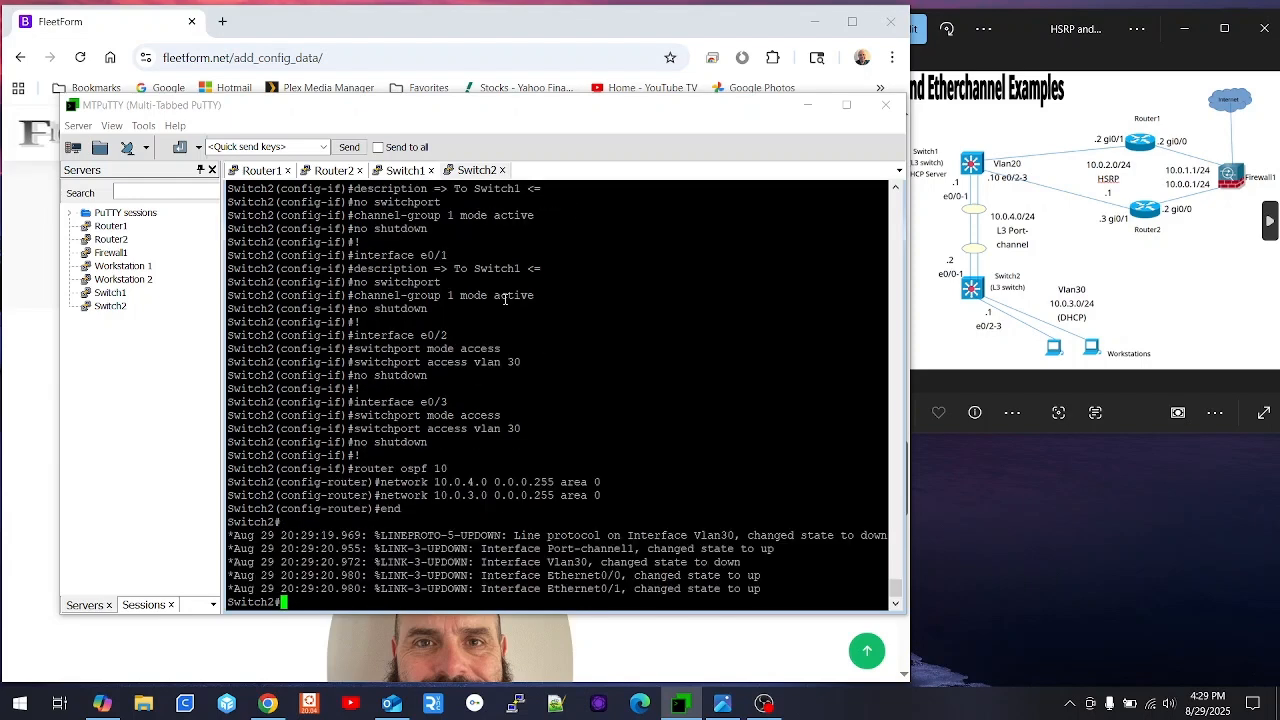
pyautogui.click(406, 170)
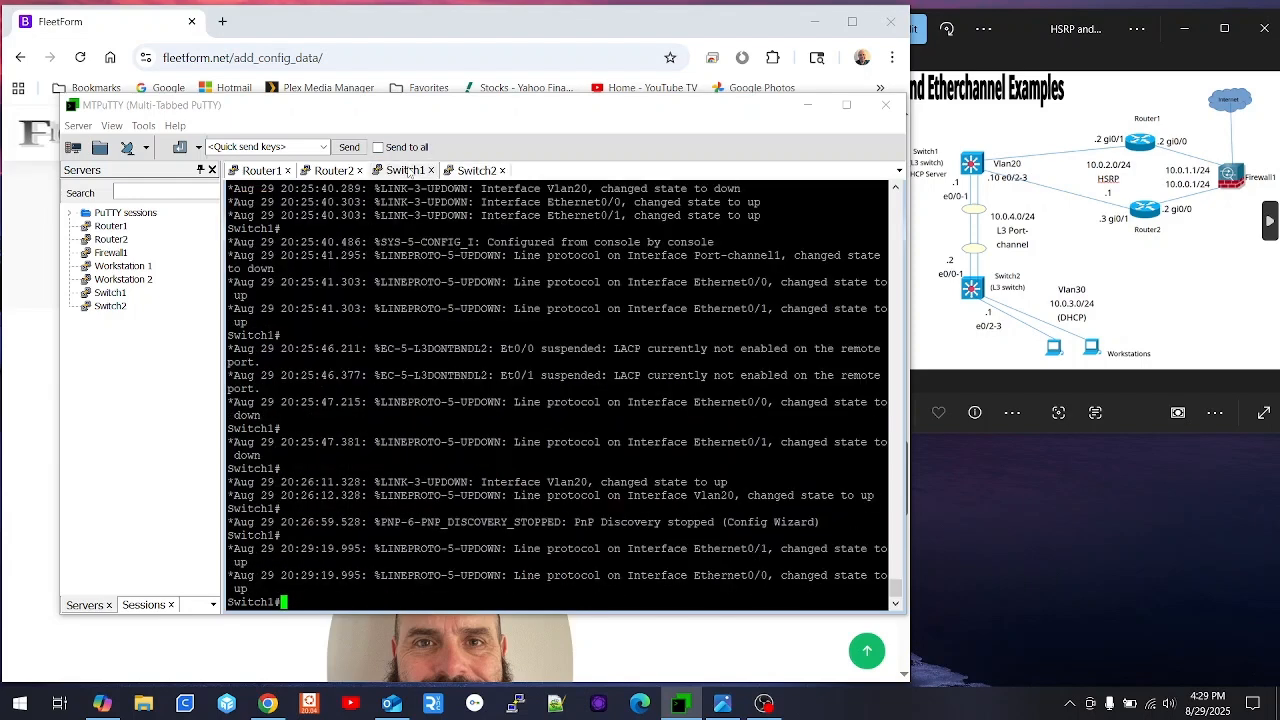
pyautogui.click(490, 35)
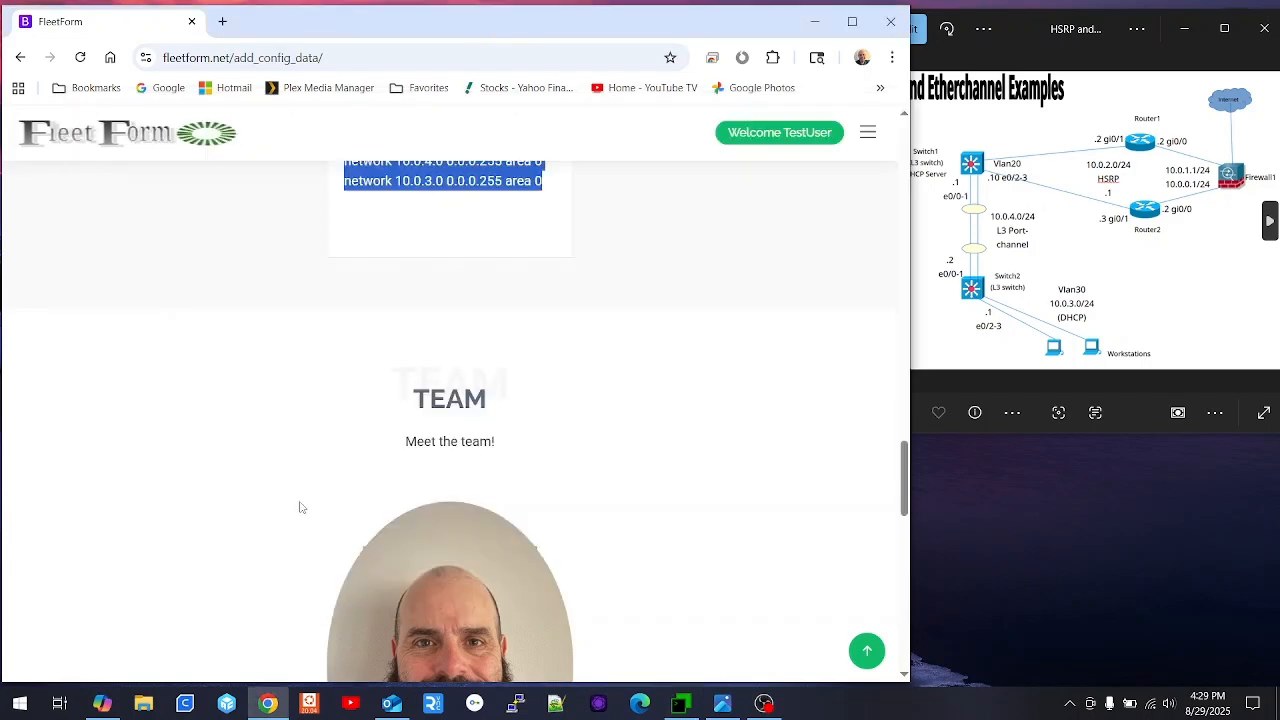
# - Reset the form, expand OSPF Routing, and set the OSPF process ID to 10
pyautogui.scroll(15, 299, 507)
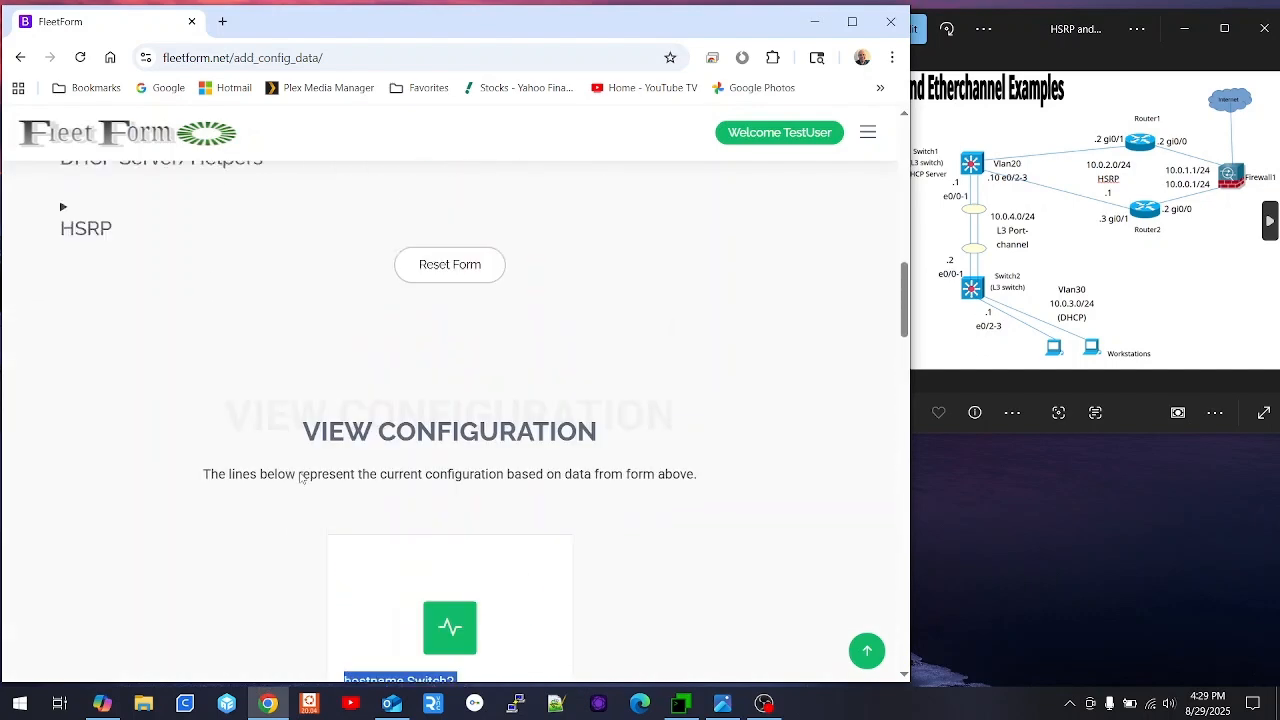
pyautogui.scroll(3, 299, 478)
pyautogui.click(433, 436)
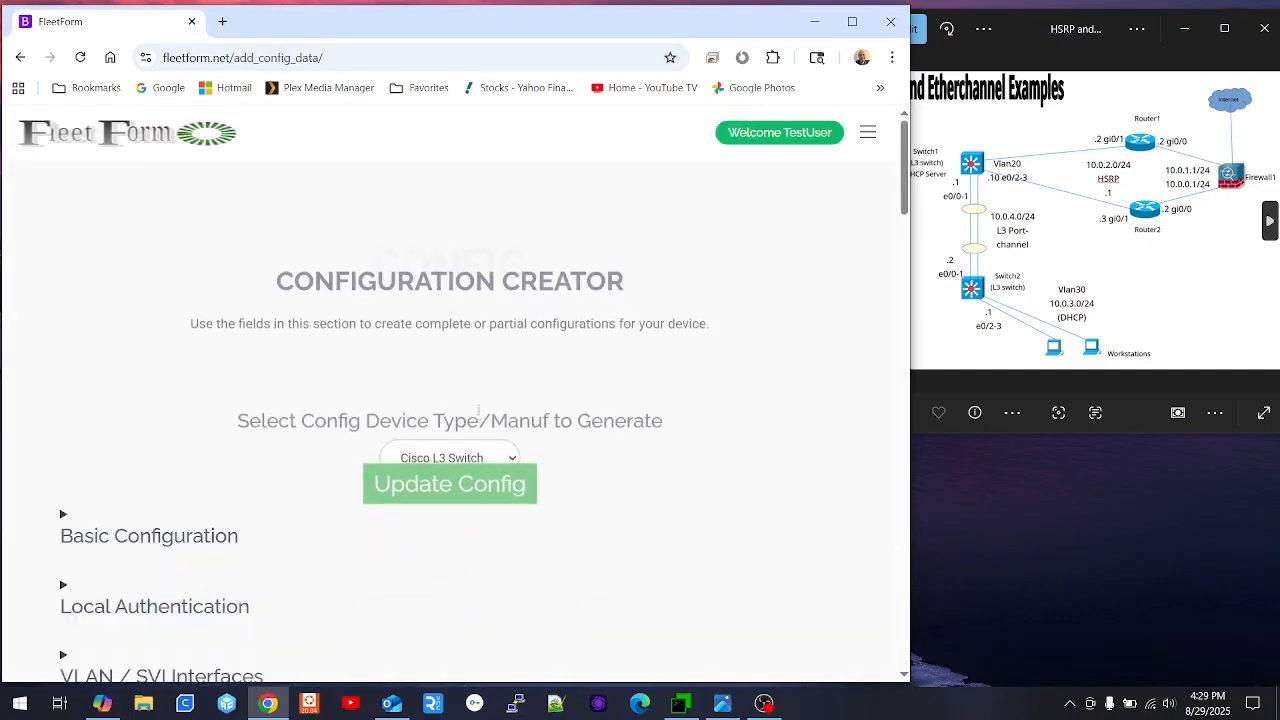
pyautogui.scroll(-5, 475, 421)
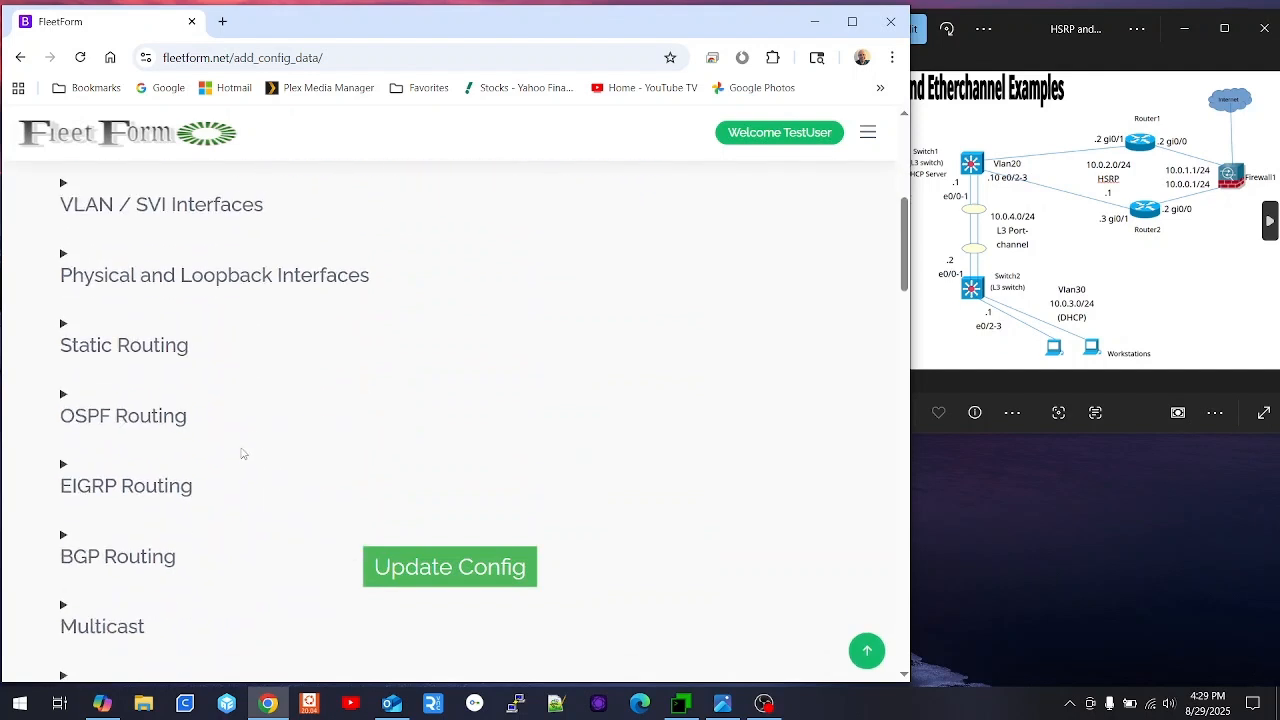
pyautogui.scroll(-1, 220, 440)
pyautogui.click(148, 338)
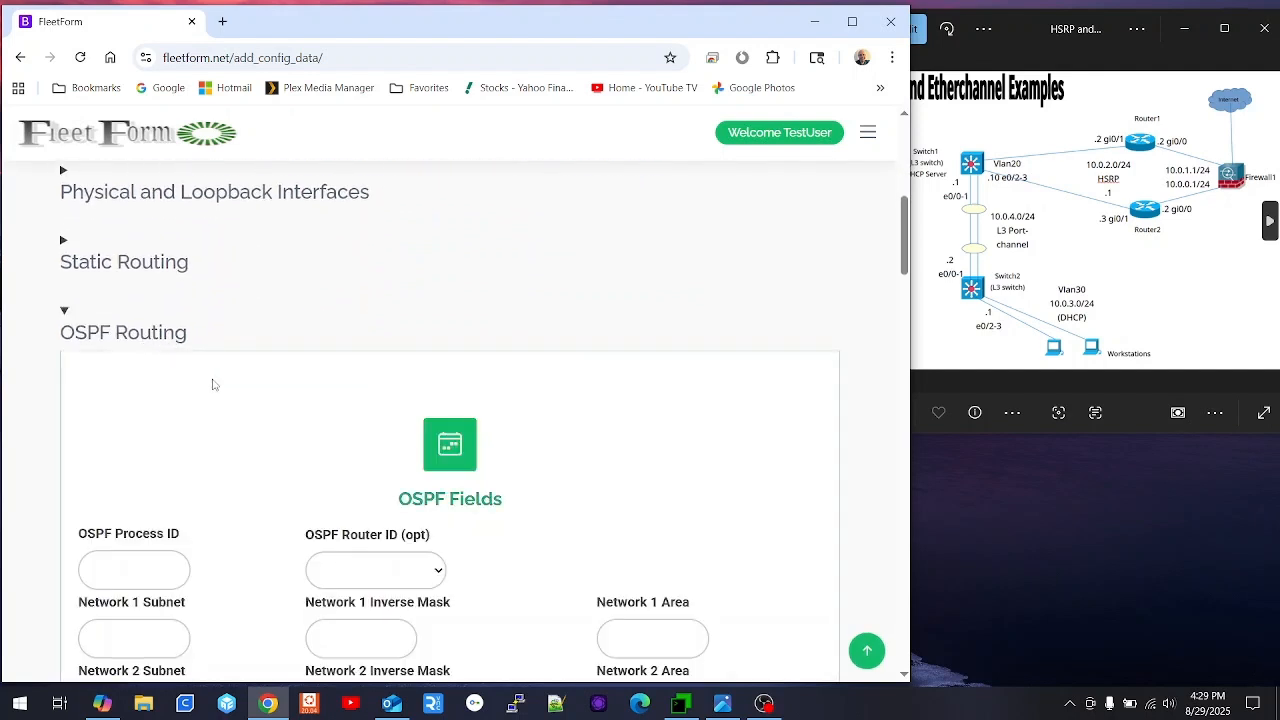
pyautogui.scroll(-3, 215, 392)
pyautogui.click(149, 320)
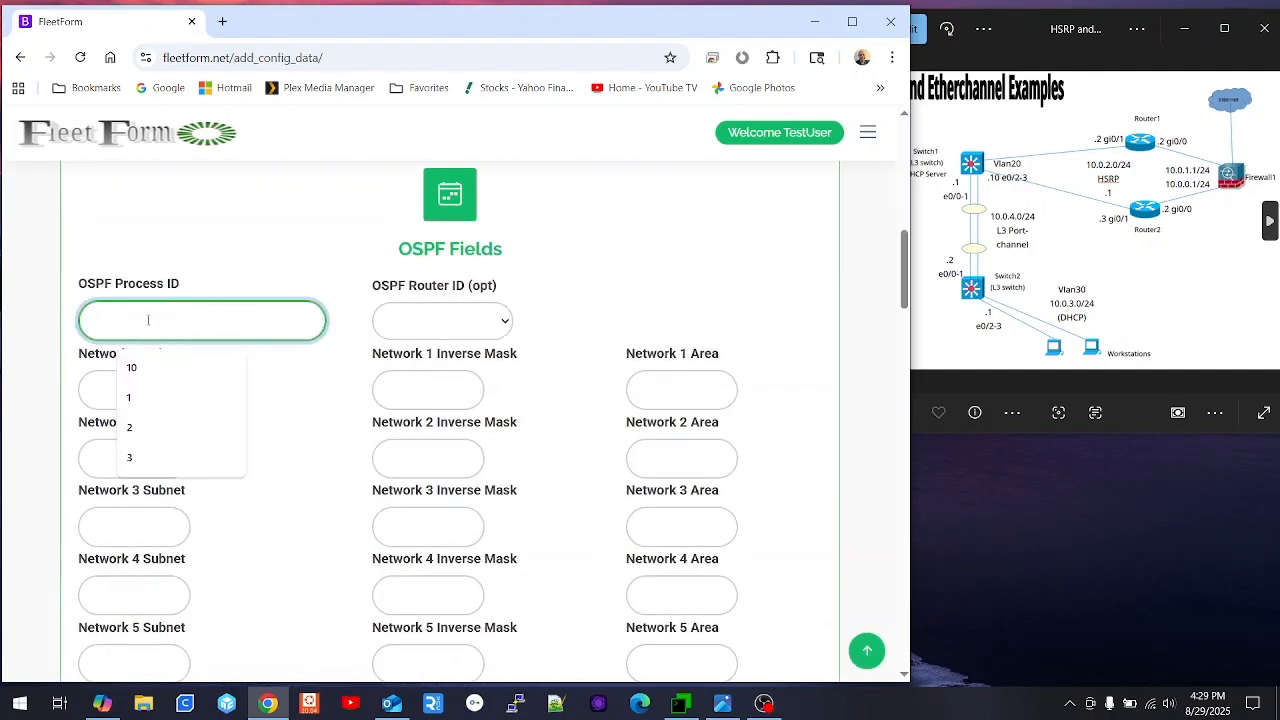
pyautogui.write('10')
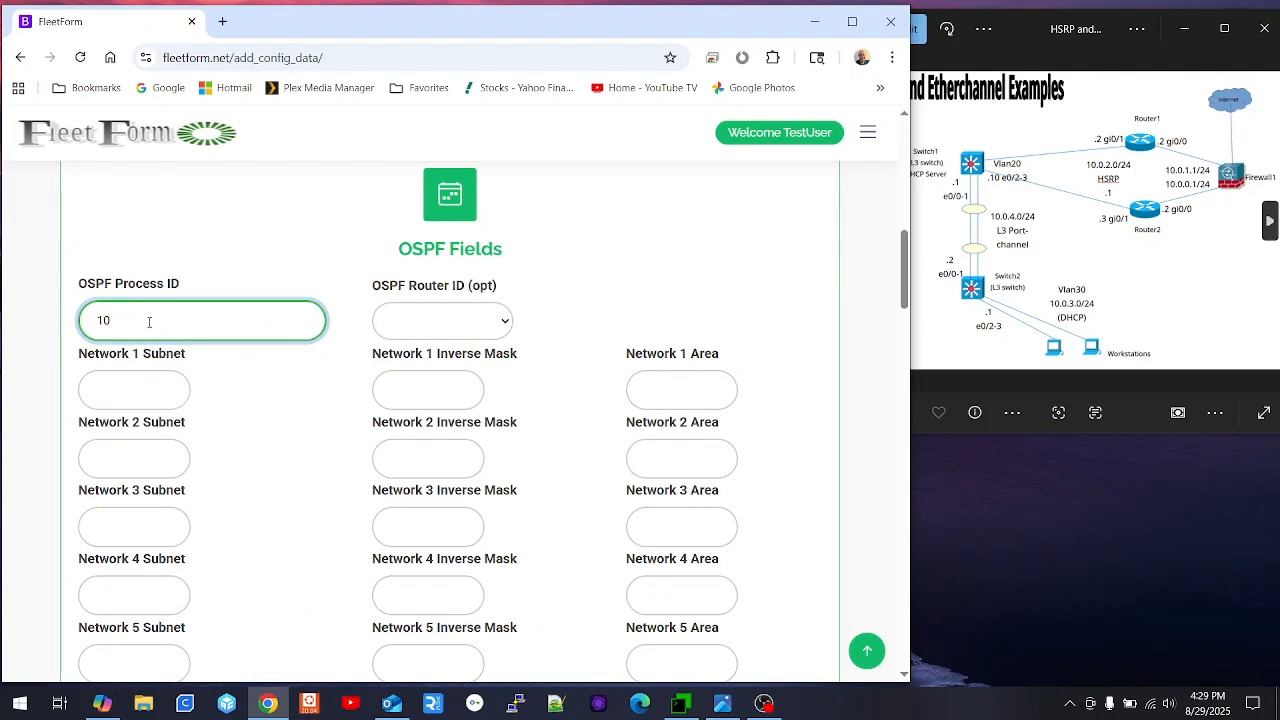
# - Enter OSPF network 1 as 10.0.2.0 with mask 0.0.0.255 in area 0
pyautogui.click(128, 398)
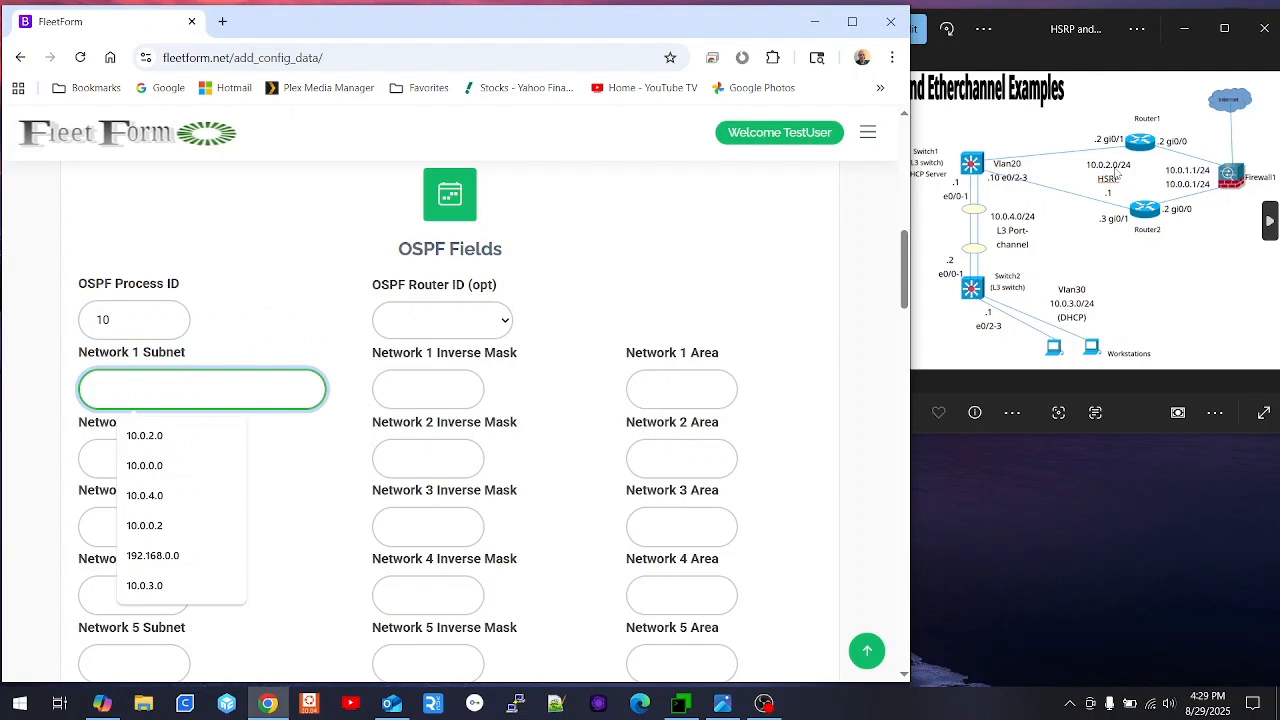
pyautogui.click(115, 382)
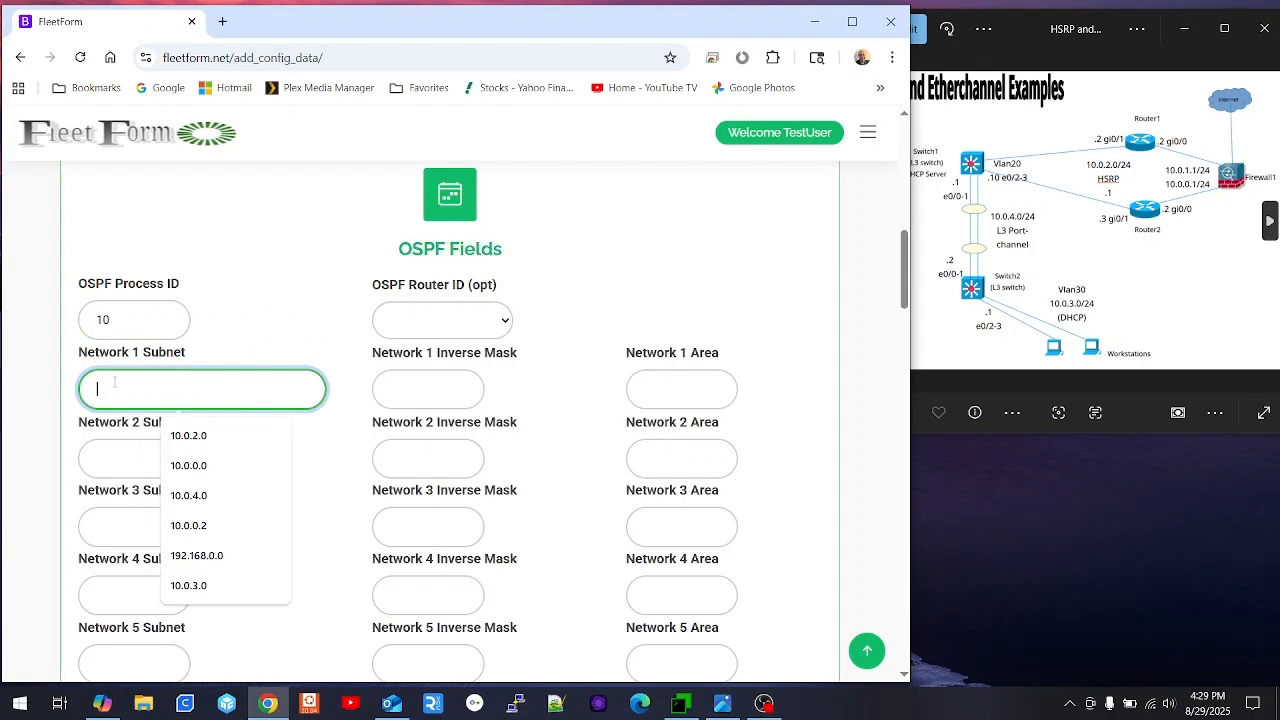
pyautogui.write('10.0.2.0')
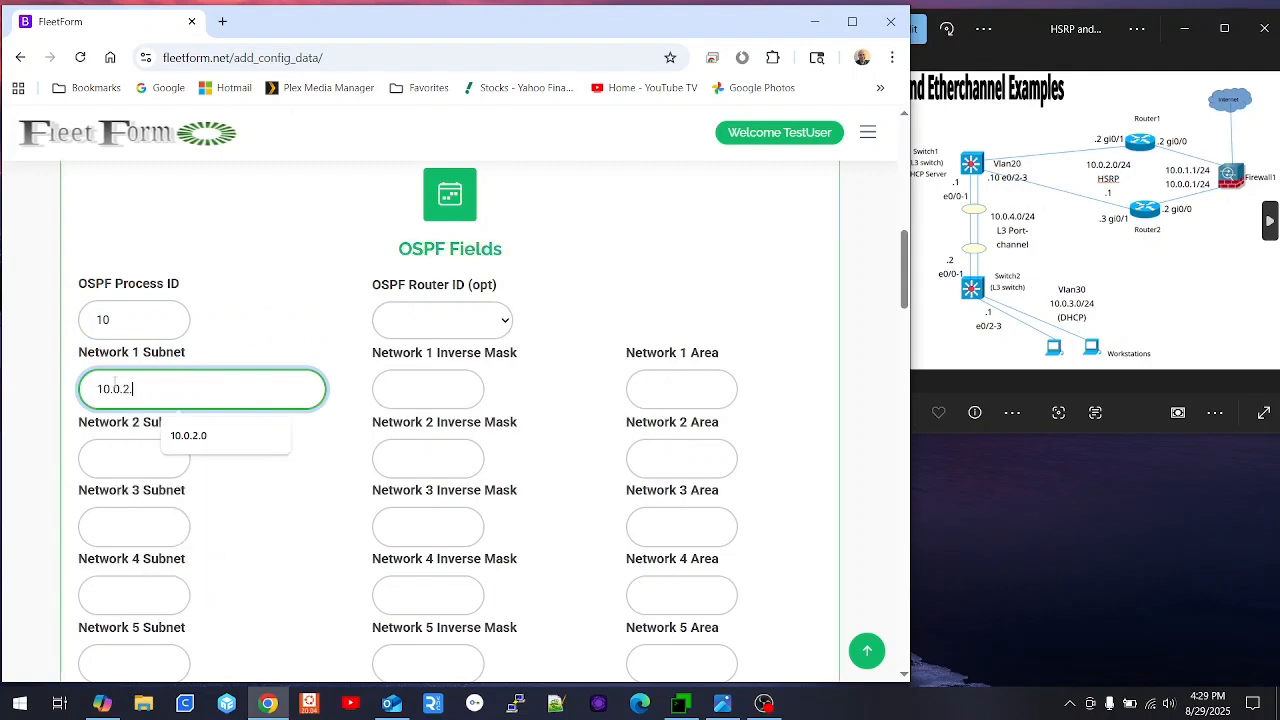
pyautogui.press('Tab')
pyautogui.write('0.0.0.255')
pyautogui.press('Tab')
pyautogui.write('0')
# - Enter network 2 as 10.0.4.0 with mask 0.0.0.255, area 0, and generate the config
pyautogui.press('Tab')
pyautogui.write('10.0')
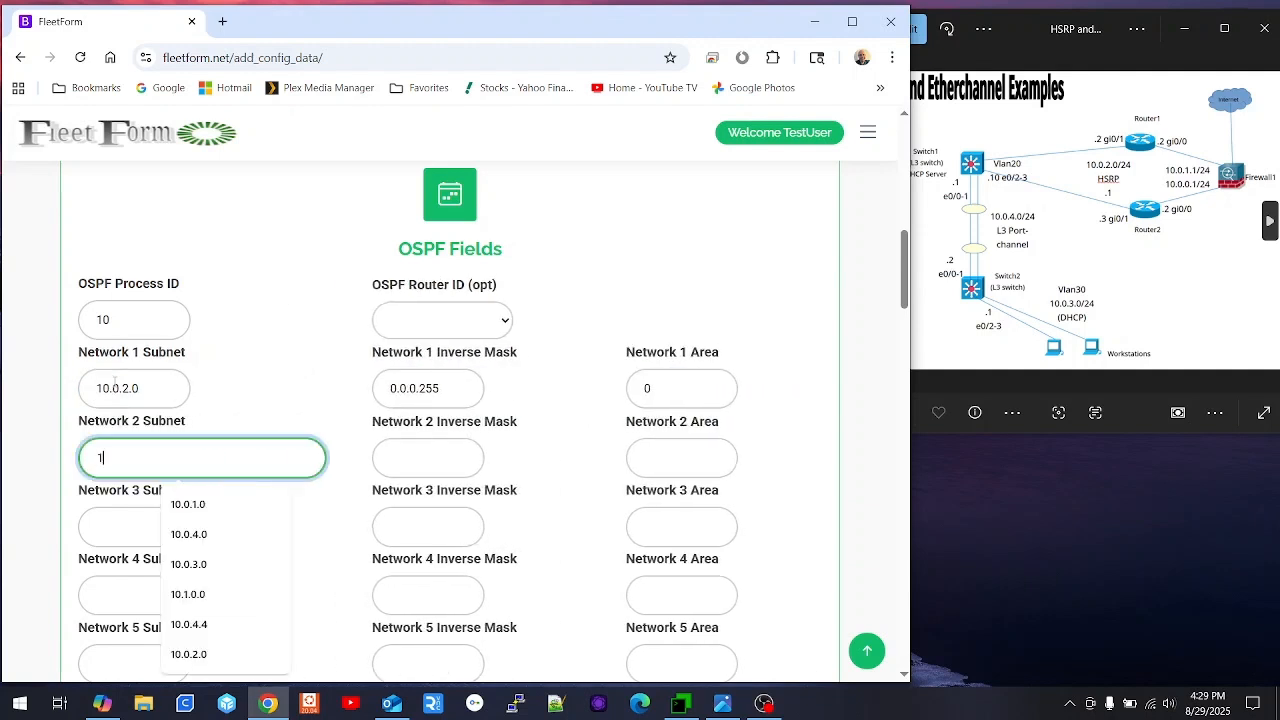
pyautogui.write('.4.0')
pyautogui.press('Tab')
pyautogui.write('0.0')
pyautogui.press('Down')
pyautogui.press('Down')
pyautogui.press('Up')
pyautogui.press('Return')
pyautogui.press('Tab')
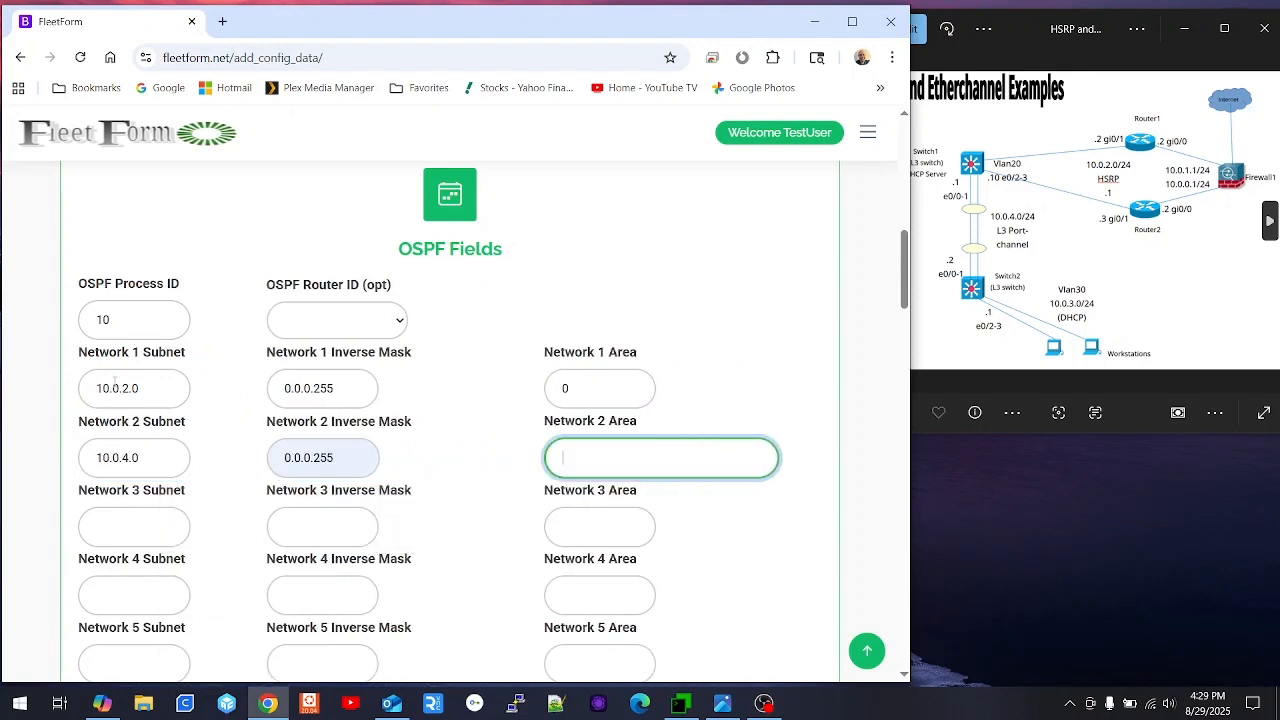
pyautogui.write('0')
pyautogui.scroll(-3, 283, 454)
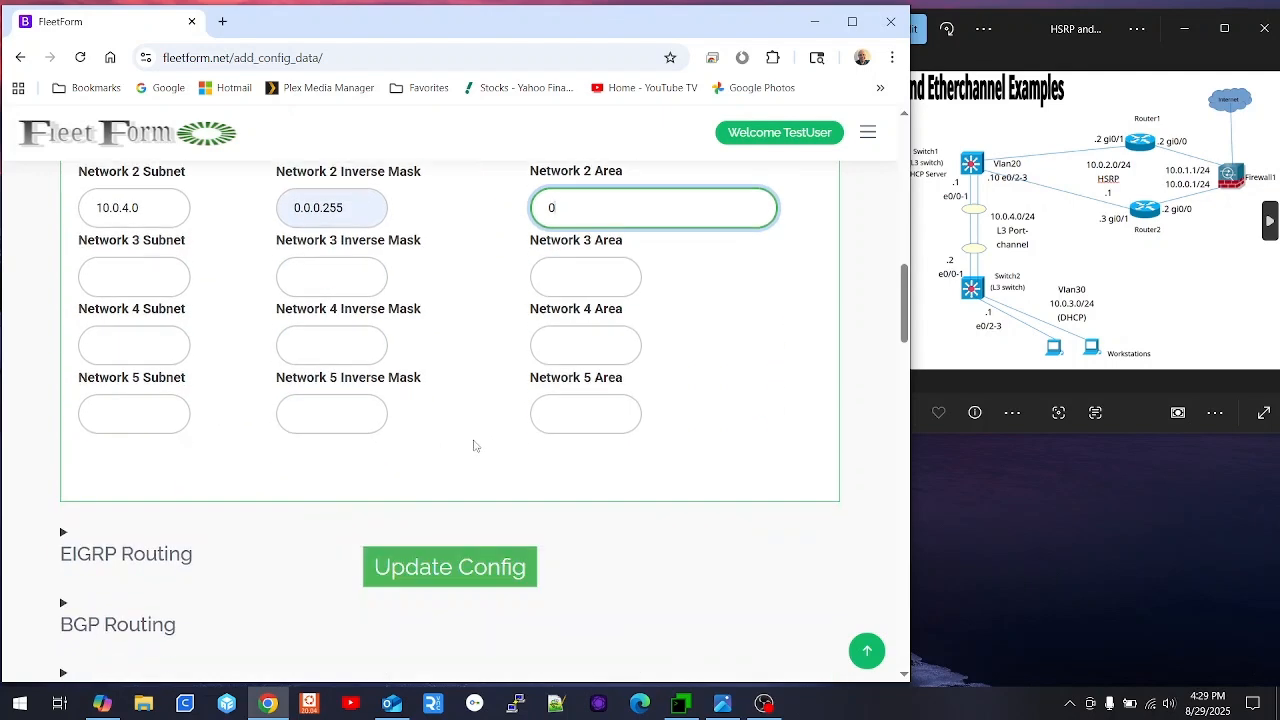
pyautogui.click(477, 571)
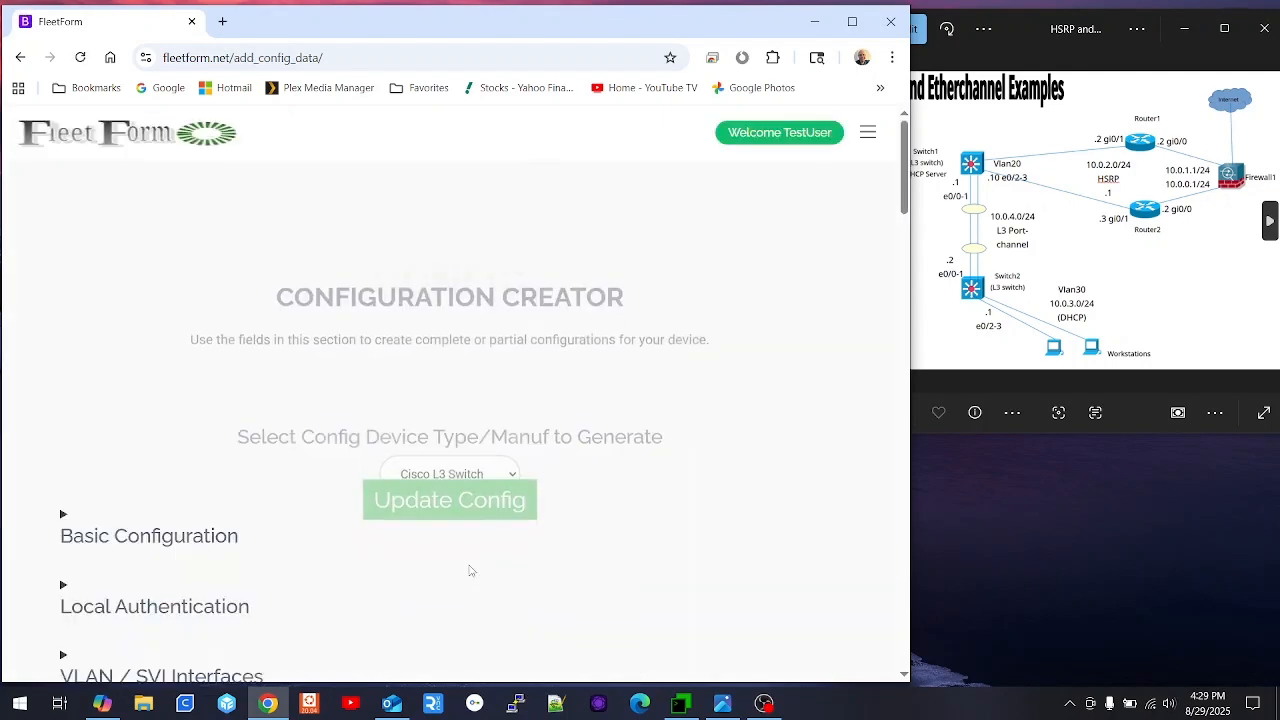
# - Copy the generated router ospf 10 lines and switch to the MTPuTTY Switch1 console
pyautogui.scroll(-3, 280, 440)
pyautogui.scroll(-10, 290, 420)
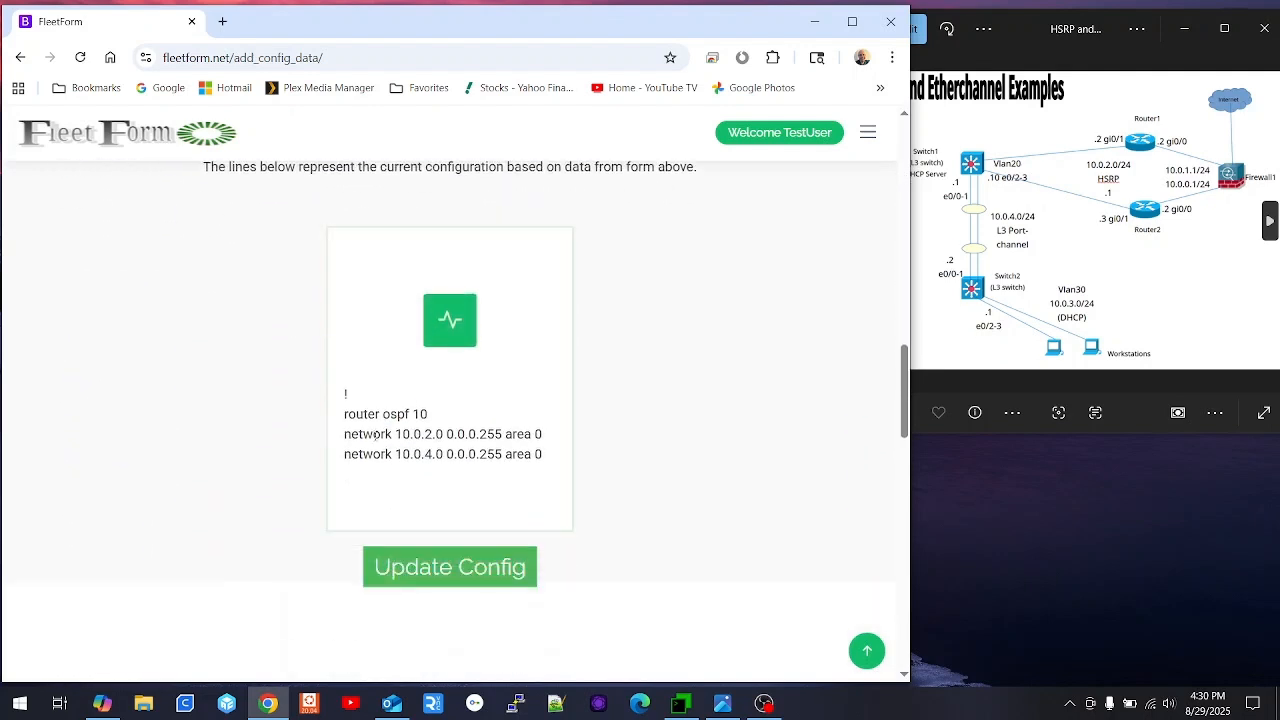
pyautogui.moveTo(552, 466); pyautogui.dragTo(353, 418)
pyautogui.rightClick(377, 420)
pyautogui.click(421, 437)
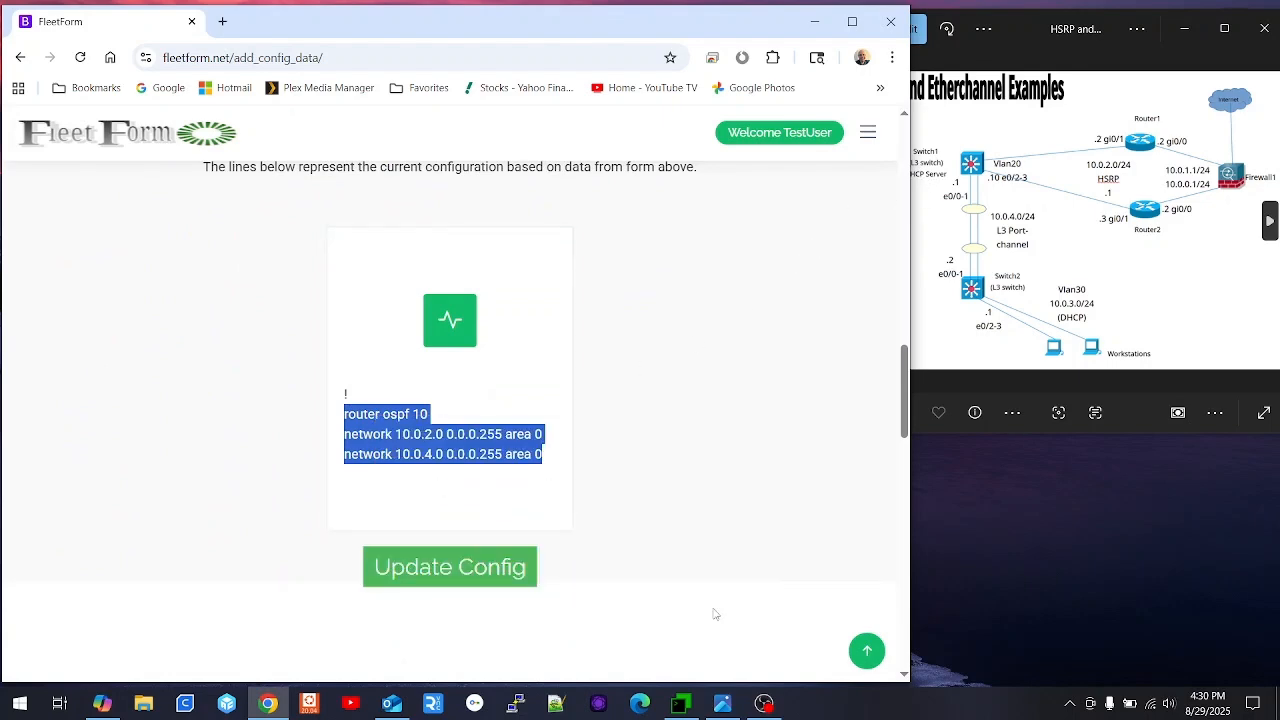
pyautogui.click(680, 703)
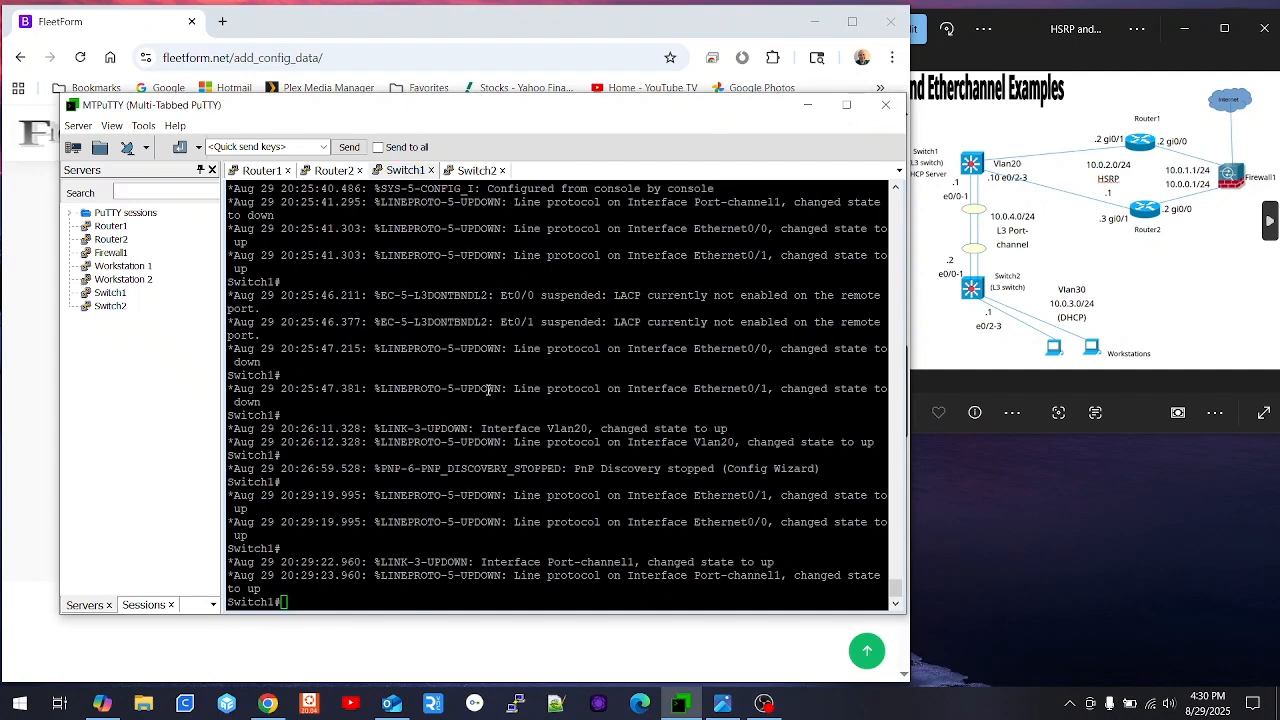
# - Paste the router ospf 10 configuration into Switch1 from global configuration mode
pyautogui.write('conf t')
pyautogui.press('Return')
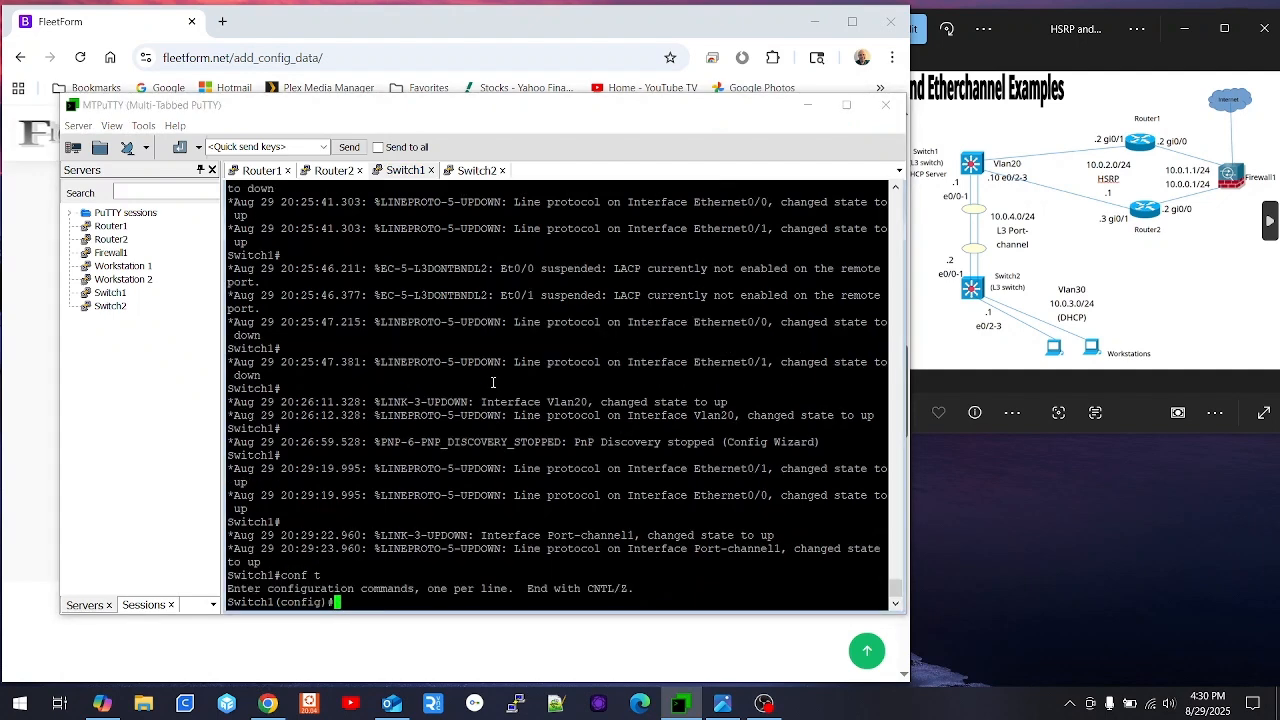
pyautogui.rightClick(493, 383)
pyautogui.press('Return')
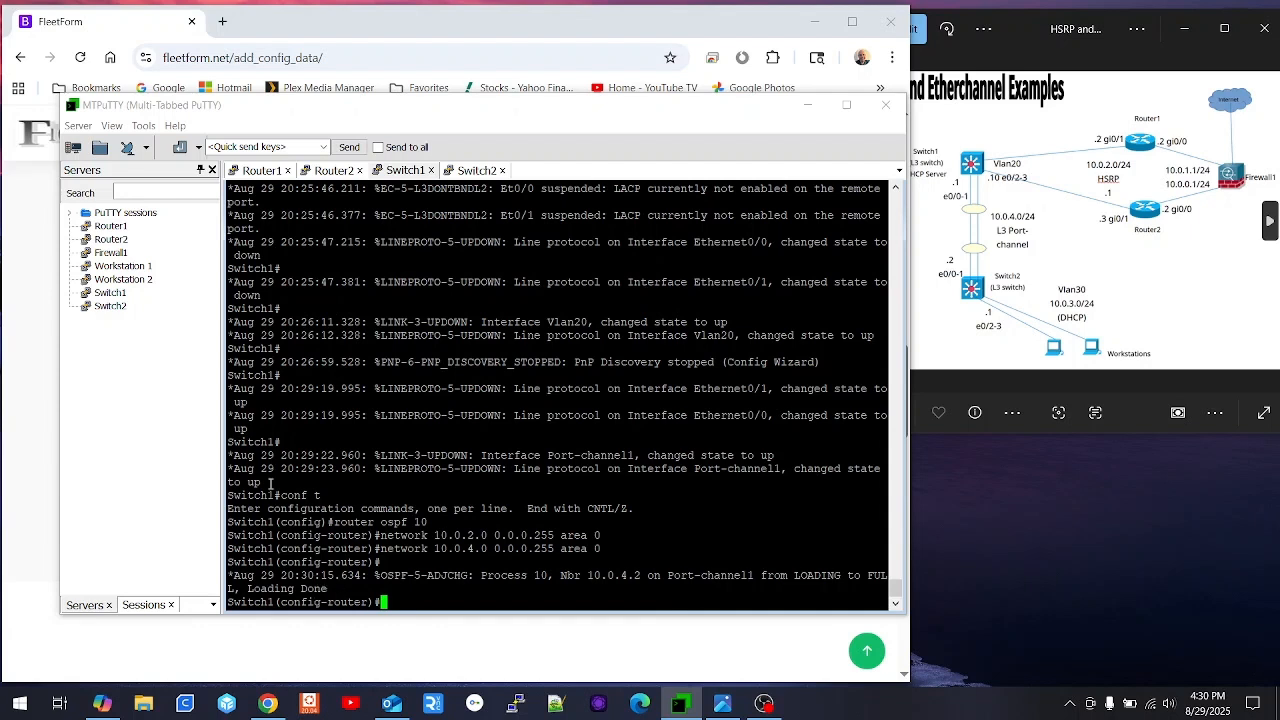
pyautogui.moveTo(782, 468); pyautogui.dragTo(622, 468)
pyautogui.click(622, 451)
# - Exit configuration mode and show Switch1's routing table with 10.0.3.0/24 learned via OSPF
pyautogui.write('end')
pyautogui.press('Return')
pyautogui.press('Return')
pyautogui.press('Return')
pyautogui.press('Return')
pyautogui.press('Return')
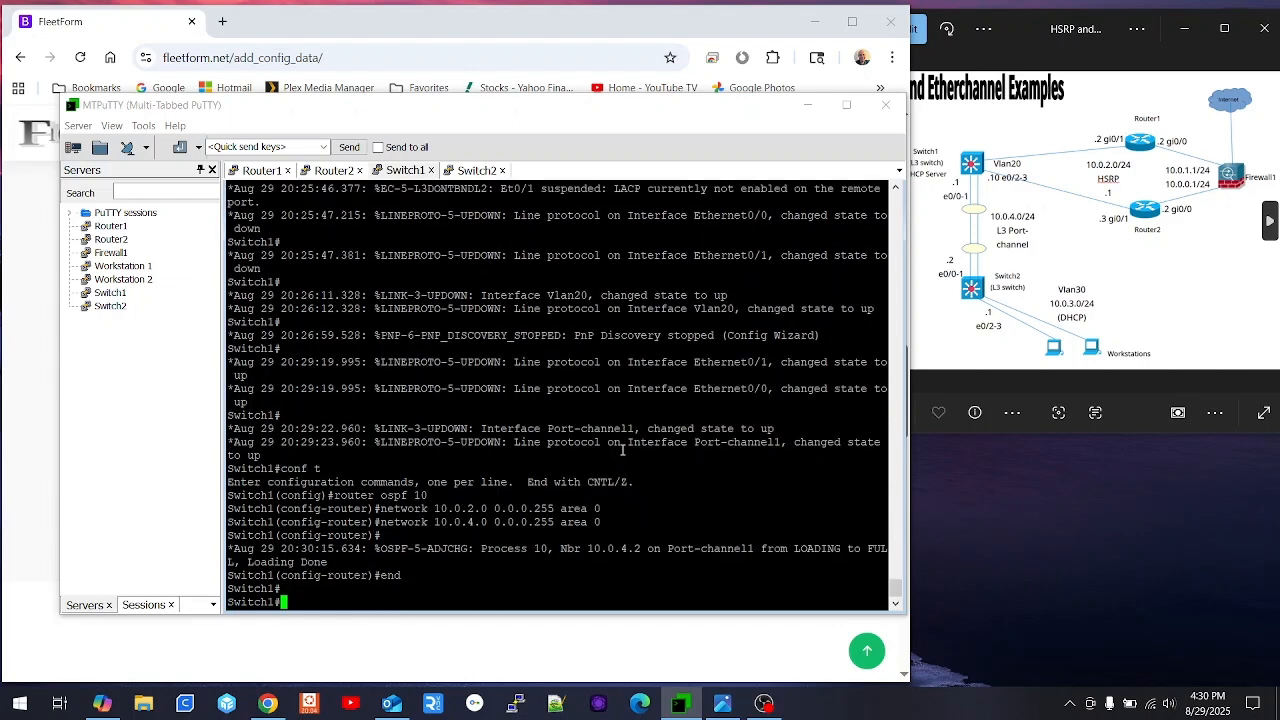
pyautogui.write('sho ip o')
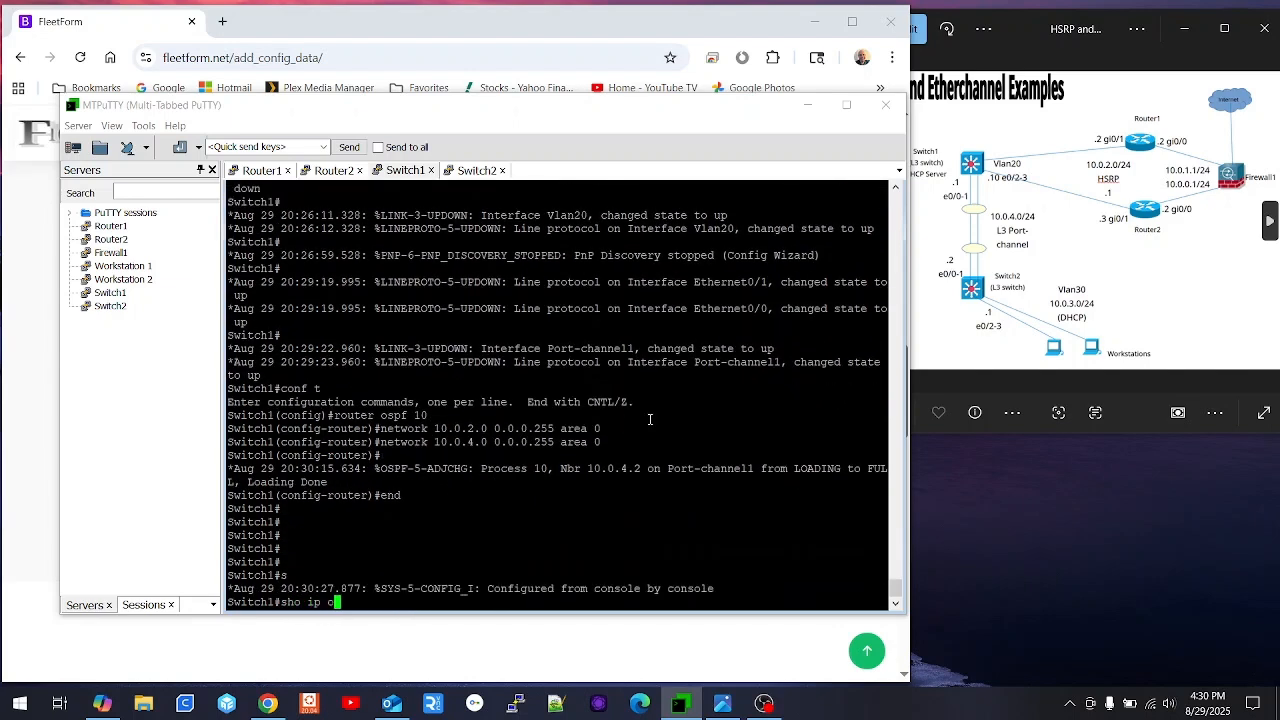
pyautogui.press('BackSpace')
pyautogui.write('route')
pyautogui.press('Return')
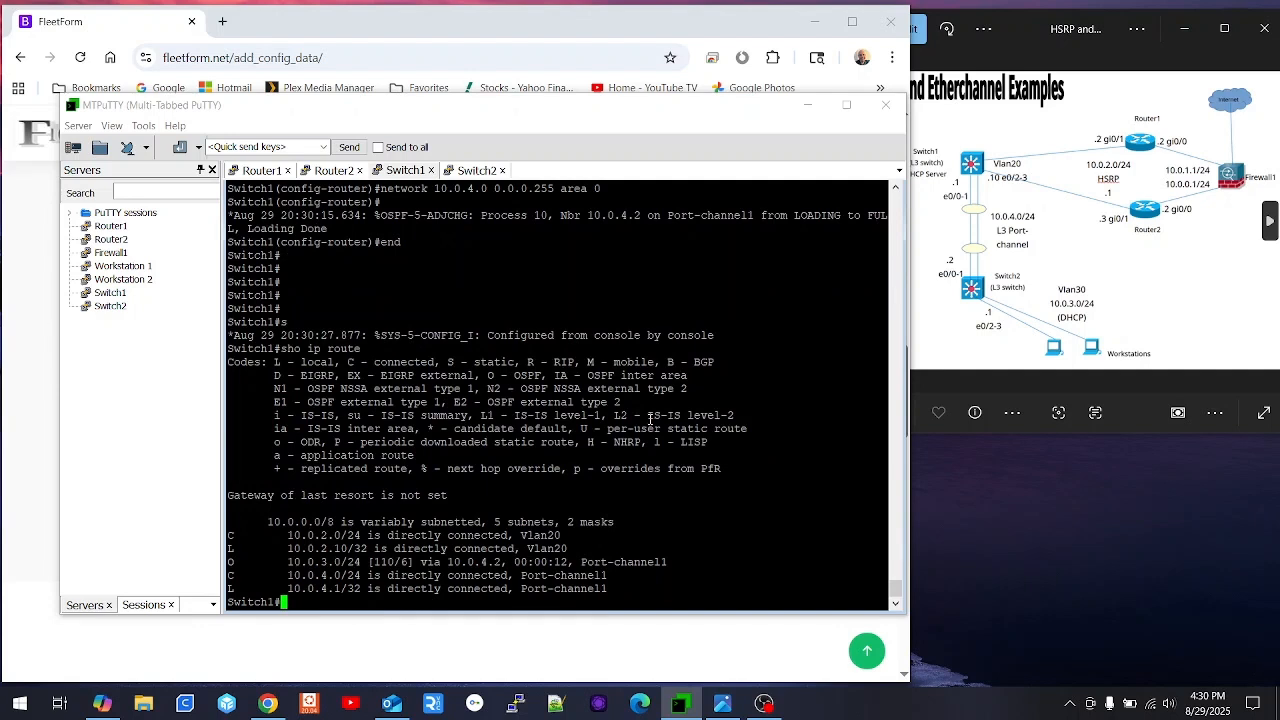
# - Check the OSPF neighbors and EtherChannel summary, highlighting the P bundled legend line
pyautogui.write('sho ip ospf nei')
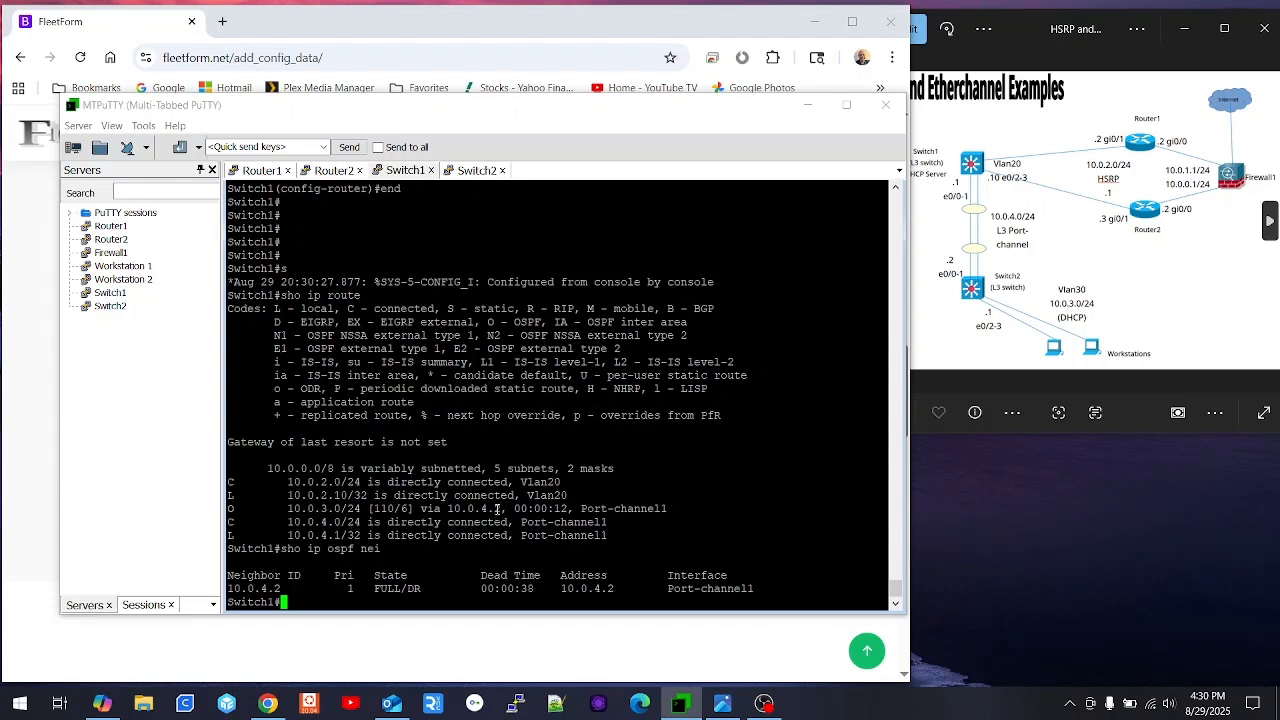
pyautogui.write('show ethercha summ')
pyautogui.press('Return')
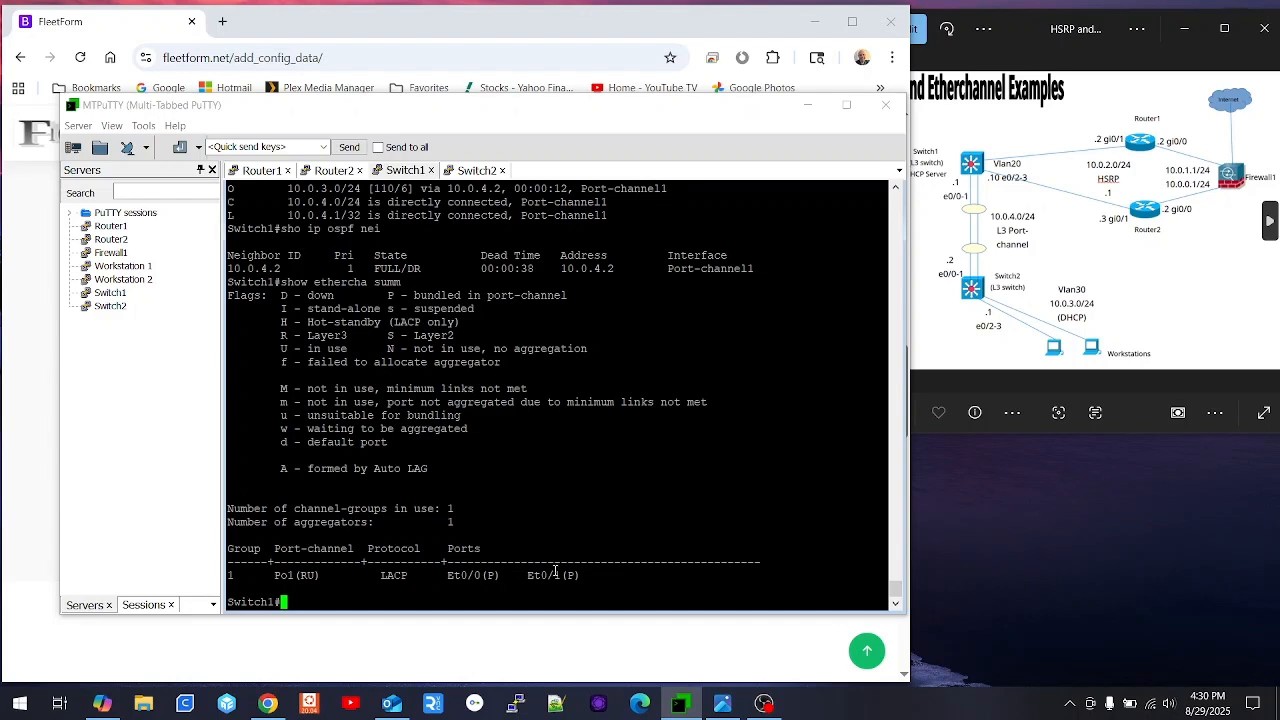
pyautogui.moveTo(568, 296); pyautogui.dragTo(388, 291)
pyautogui.click(549, 463)
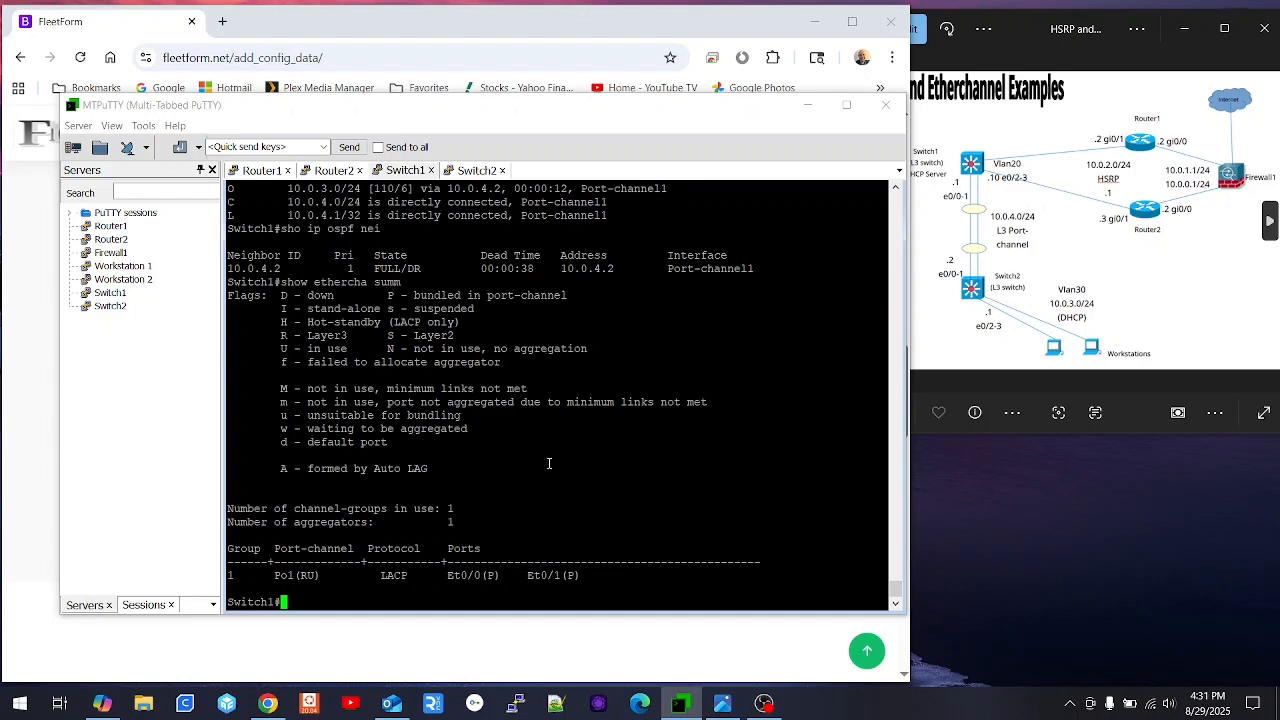